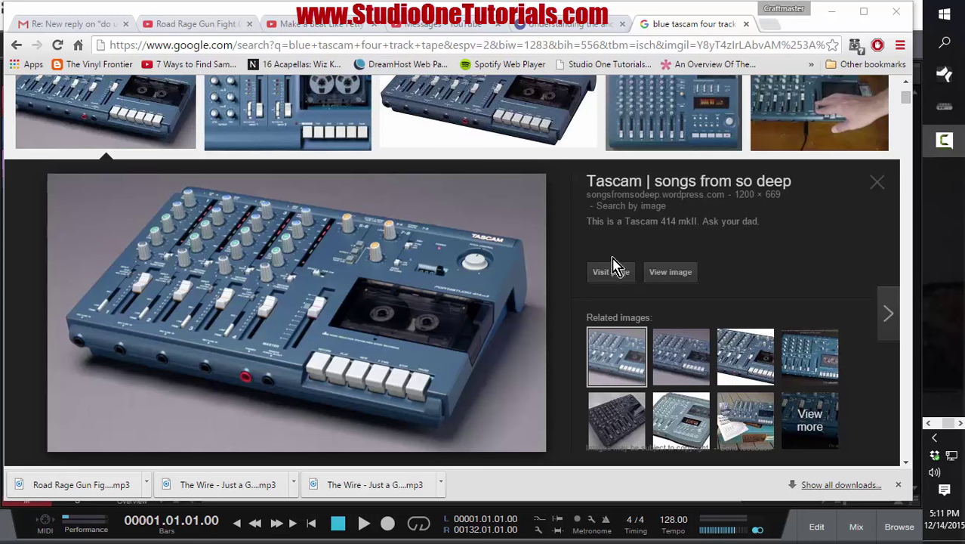
# Switch to Studio One and play the song from the start
pyautogui.click(836, 9)
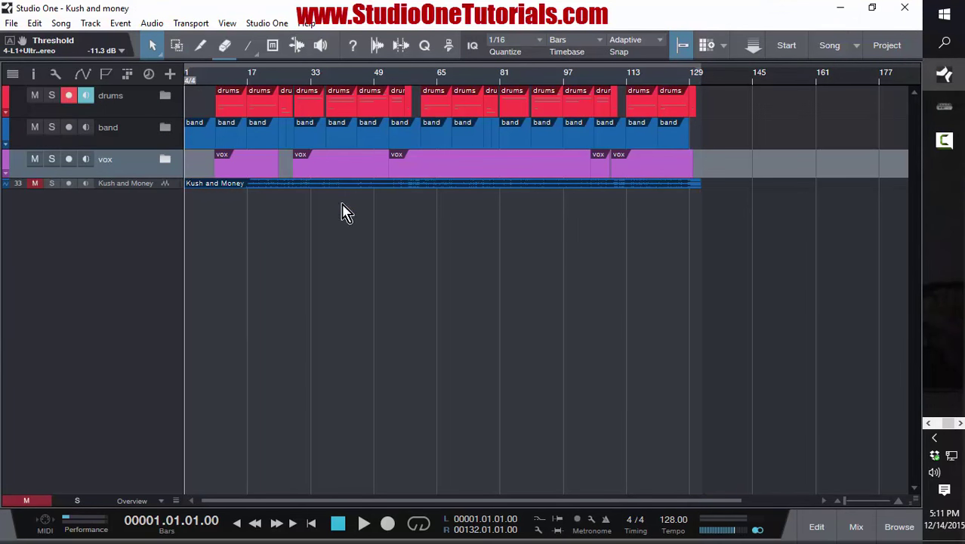
pyautogui.scroll(-2, 298, 212)
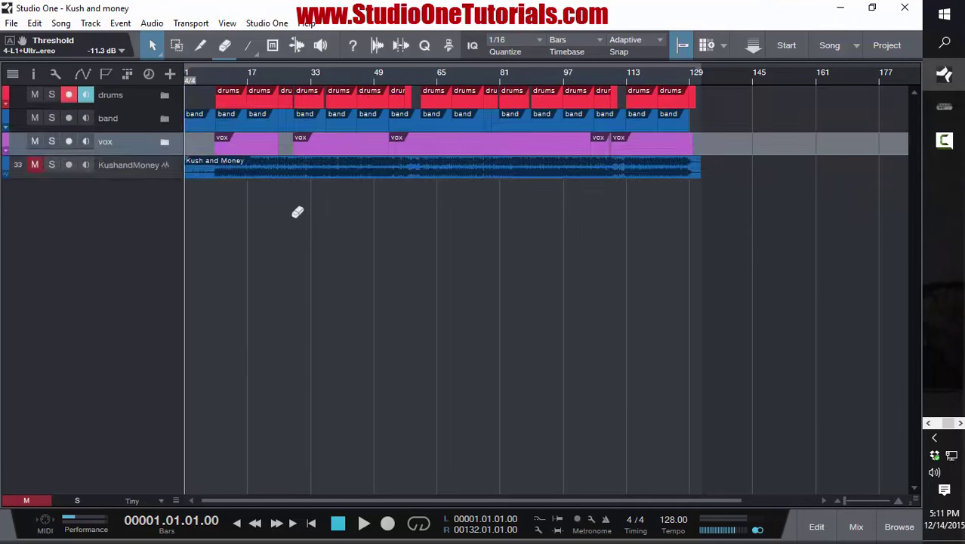
pyautogui.scroll(2, 298, 213)
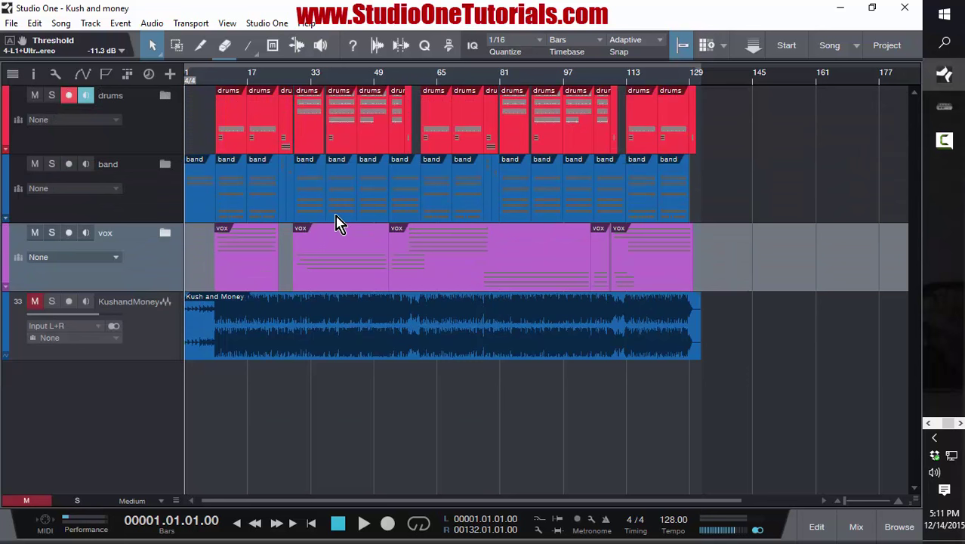
pyautogui.press('space')
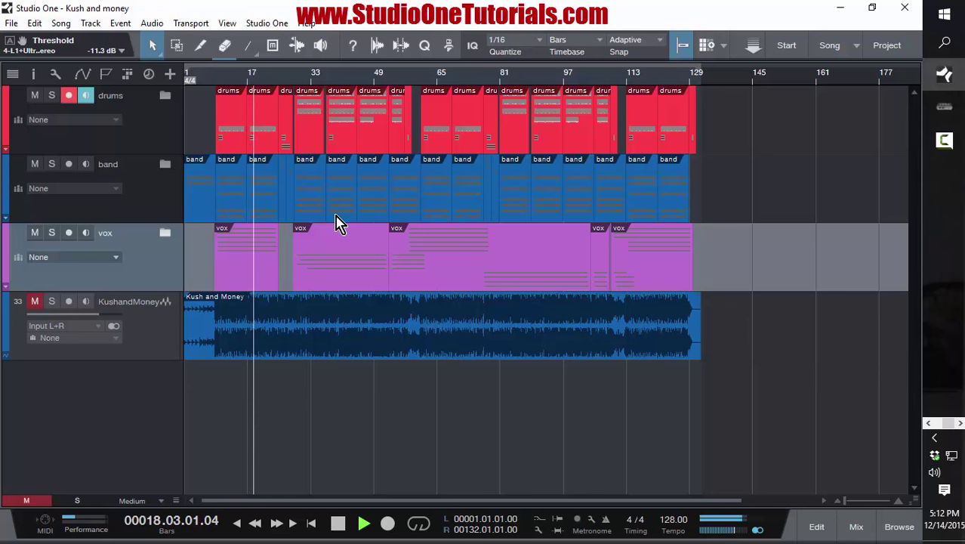
# Hide the Kush and Money track below the vox folder and stop playback
pyautogui.rightClick(168, 343)
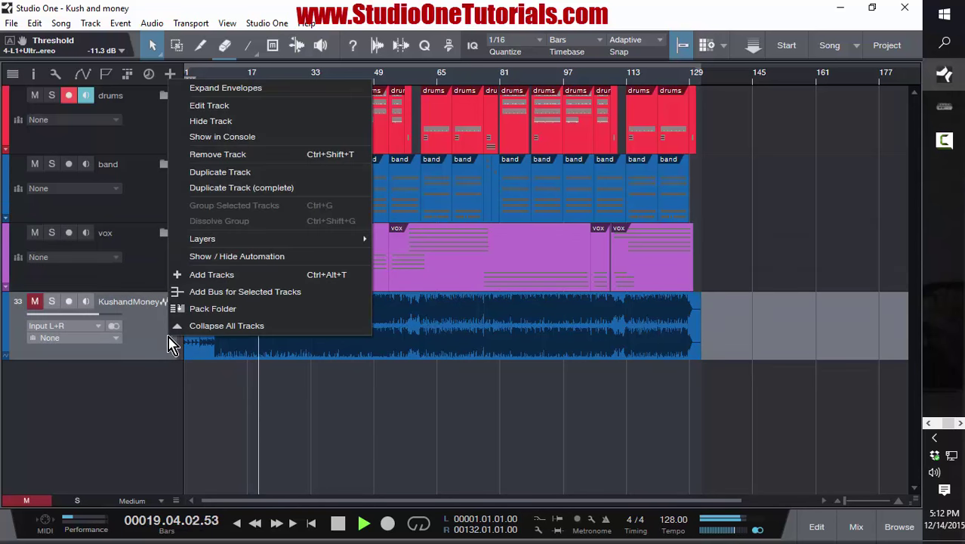
pyautogui.click(254, 122)
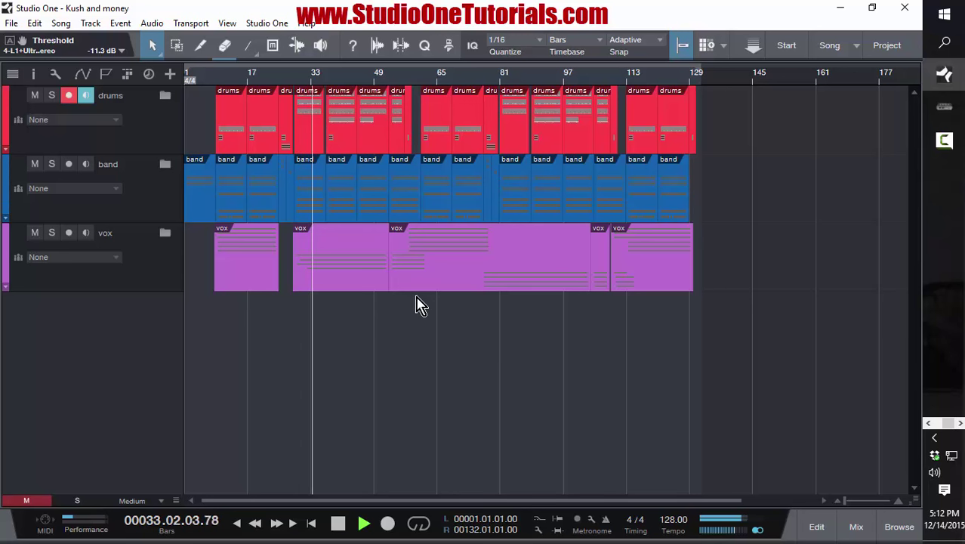
pyautogui.press('space')
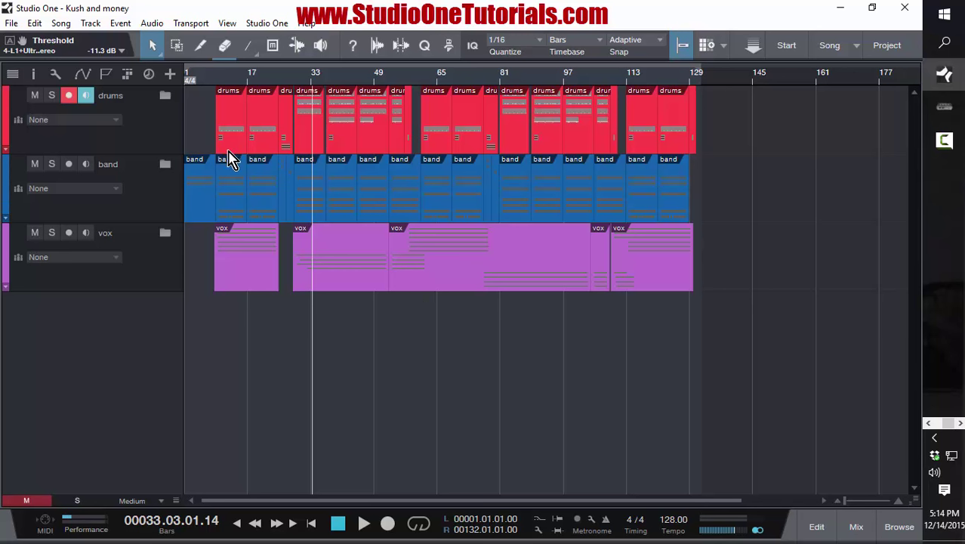
# Split the first vox folder part at bar 17
pyautogui.press('3')
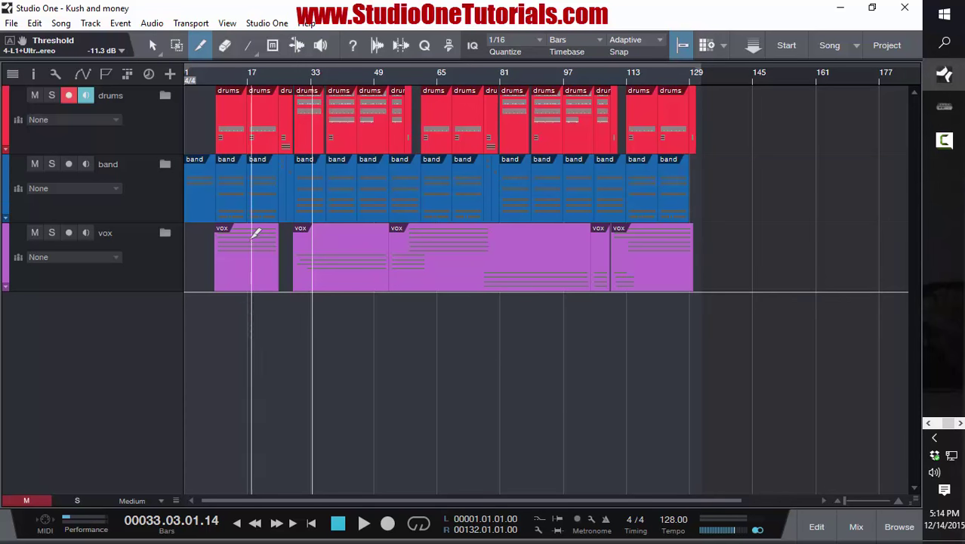
pyautogui.click(255, 233)
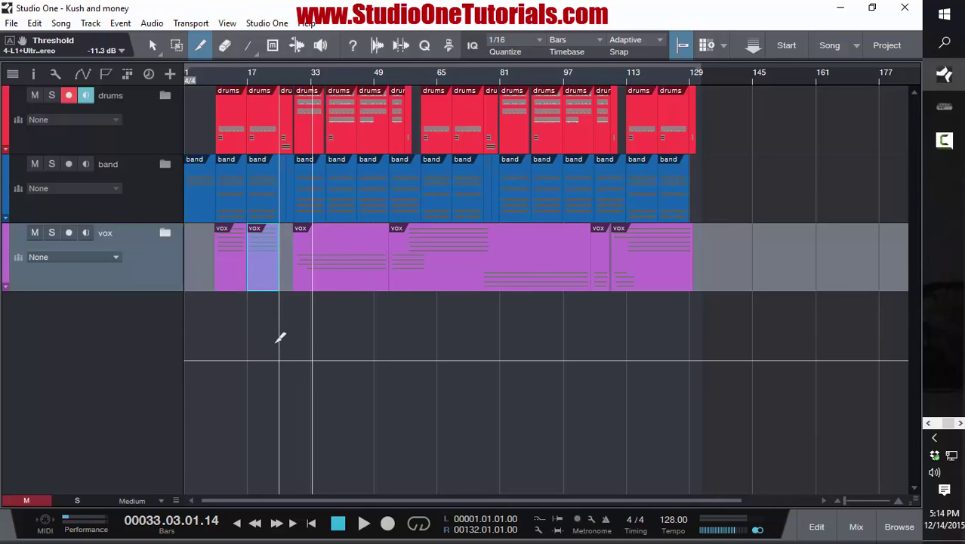
# Expand the vox folder to show its individual hook and verse tracks
pyautogui.hotkey('alt', 'w')
pyautogui.hotkey('alt', 'e')
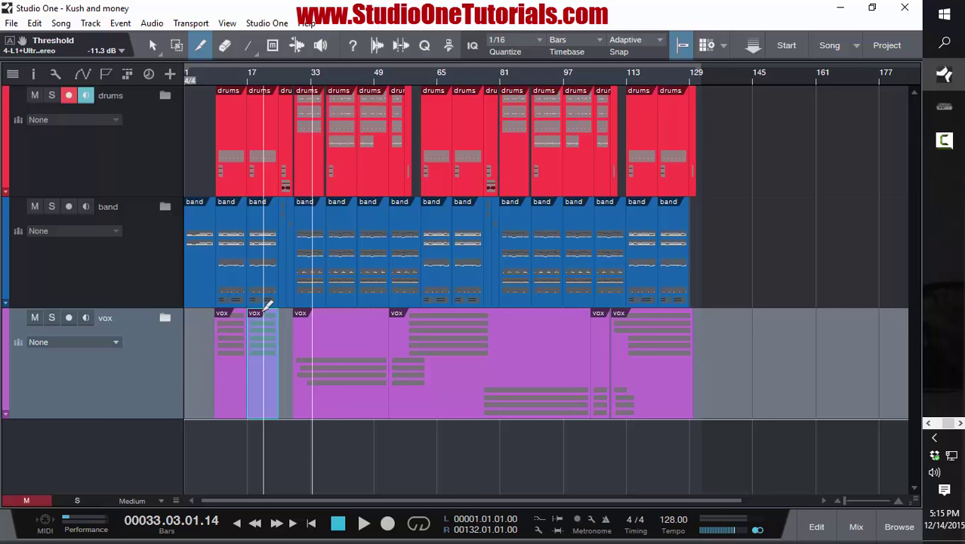
pyautogui.scroll(5, 215, 125)
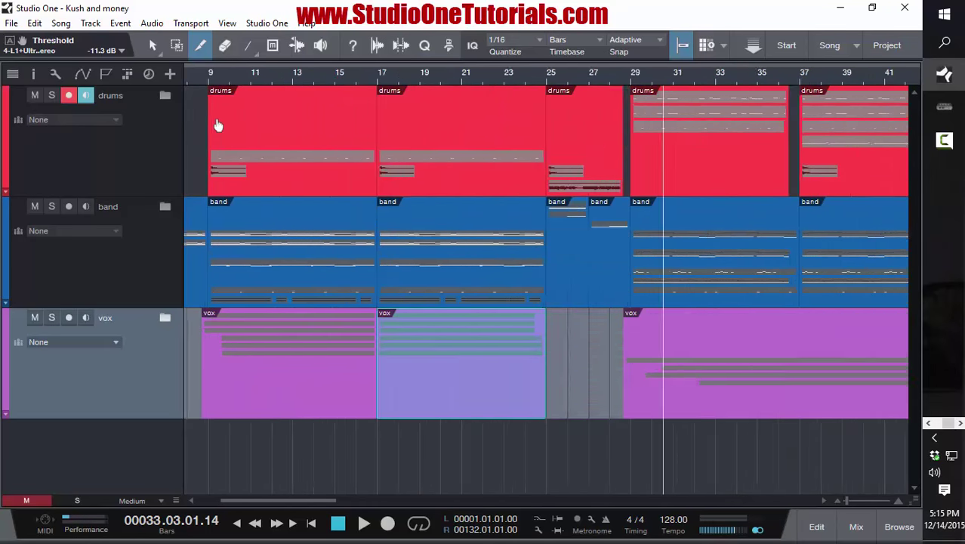
pyautogui.click(167, 318)
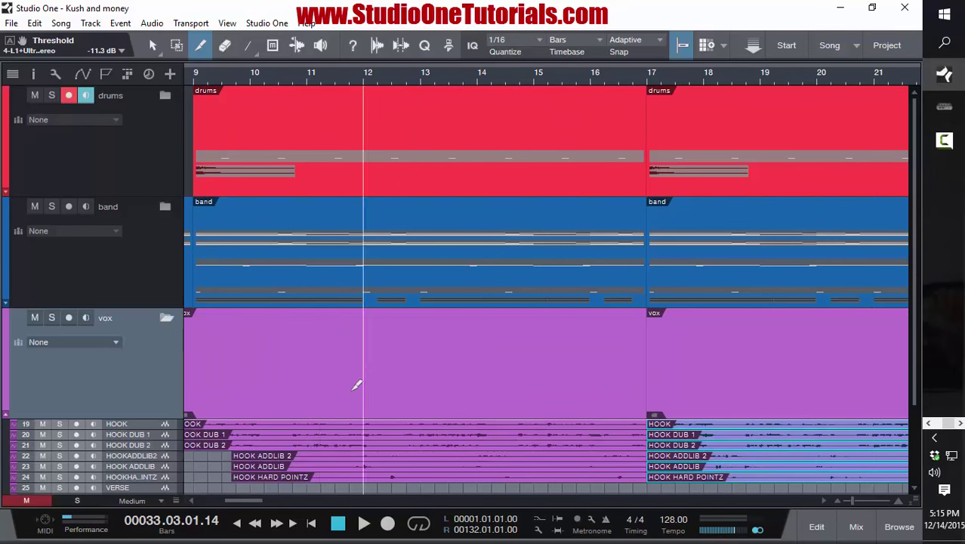
pyautogui.scroll(3, 351, 433)
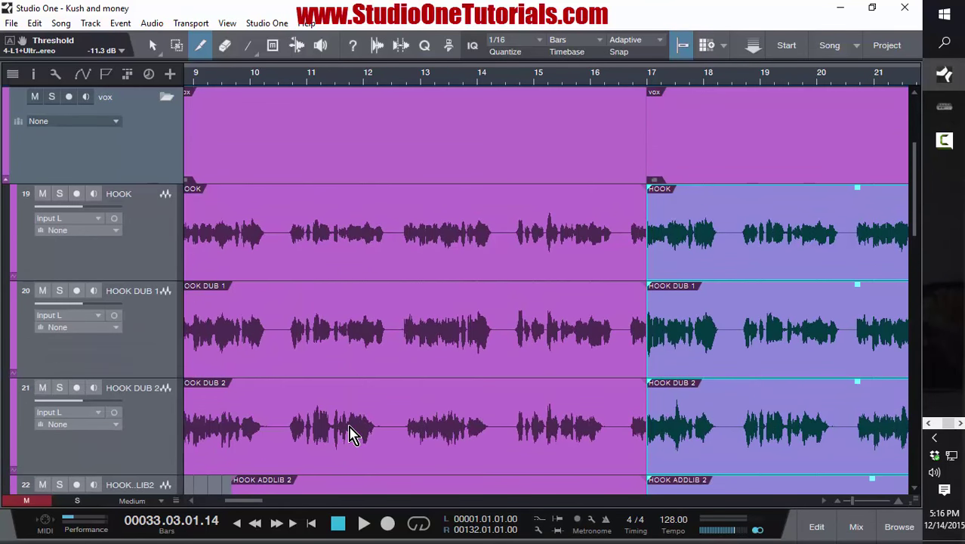
pyautogui.scroll(-5, 351, 433)
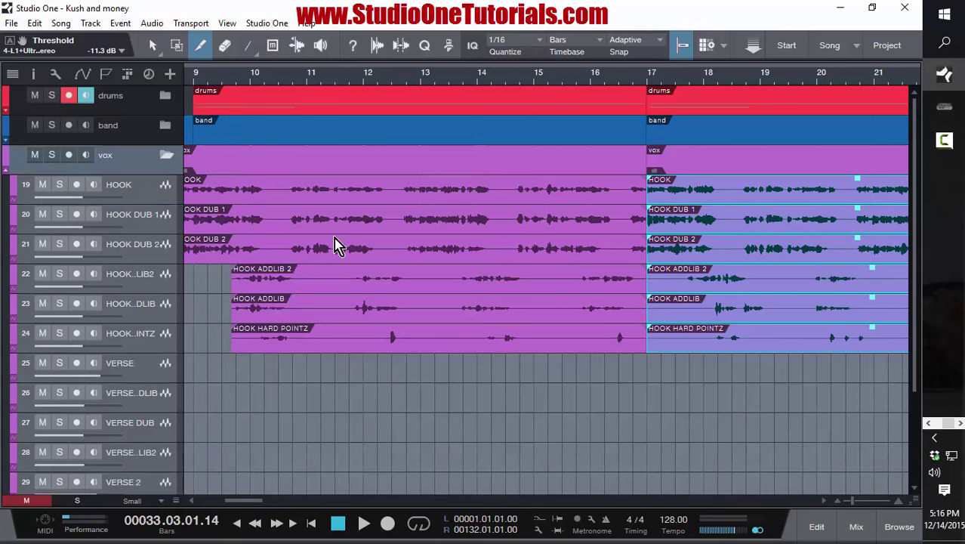
# Place the playback cursor at bar 9 and select the six hook vocal tracks, 19 to 24
pyautogui.click(194, 79)
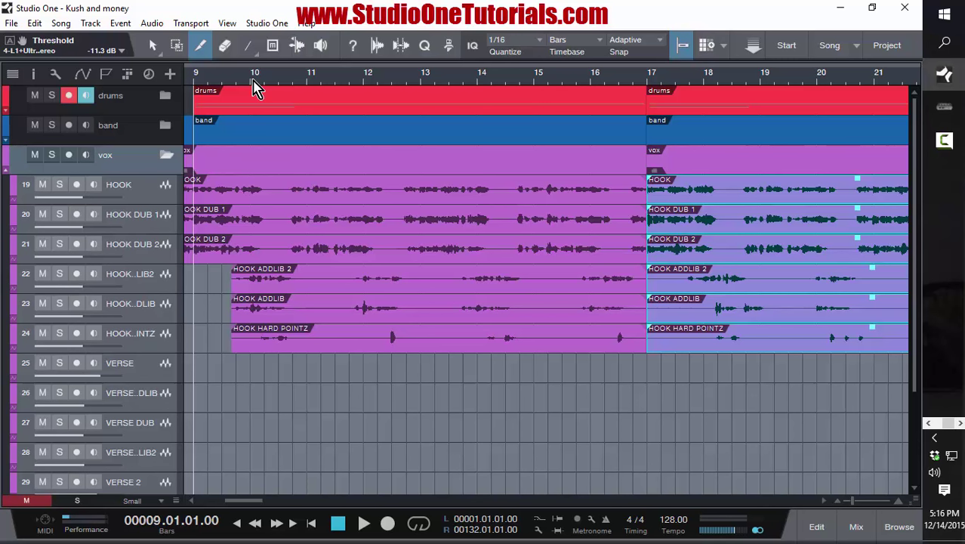
pyautogui.click(146, 189)
pyautogui.click(144, 225)
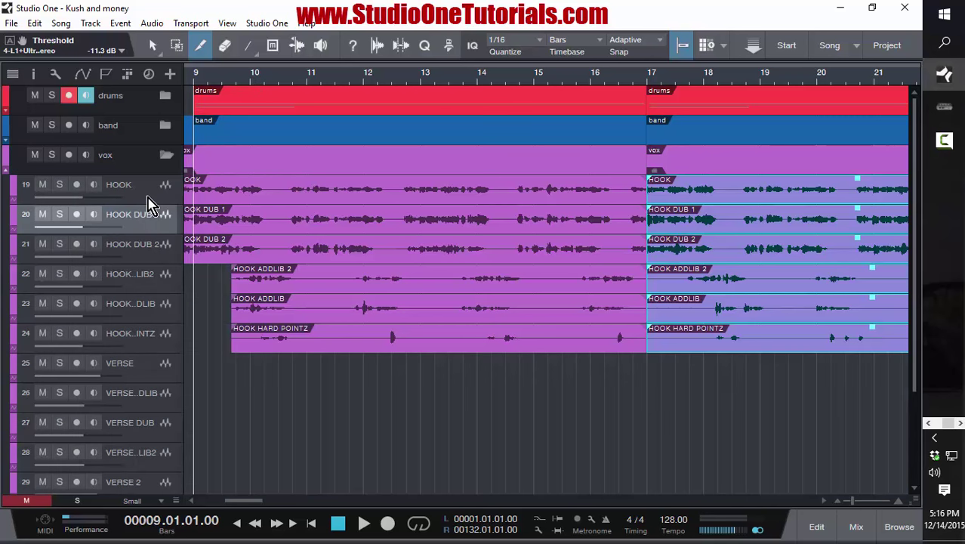
pyautogui.click(149, 200)
pyautogui.keyDown('shift'); pyautogui.click(149, 351); pyautogui.keyUp('shift')
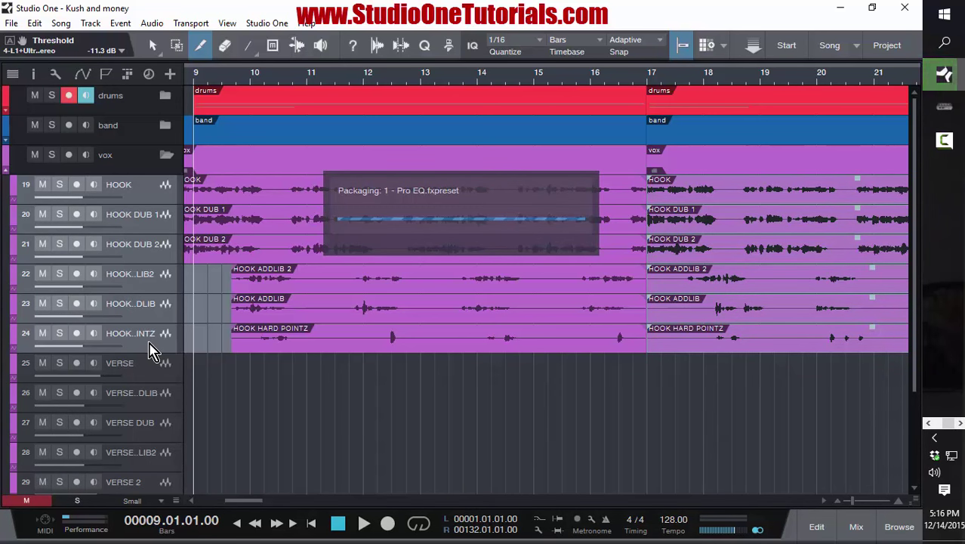
# Move the playback cursor to bar 10 and solo the six selected hook tracks
pyautogui.click(254, 91)
pyautogui.press('e')
pyautogui.press('w')
pyautogui.hotkey('ctrl', 'a')
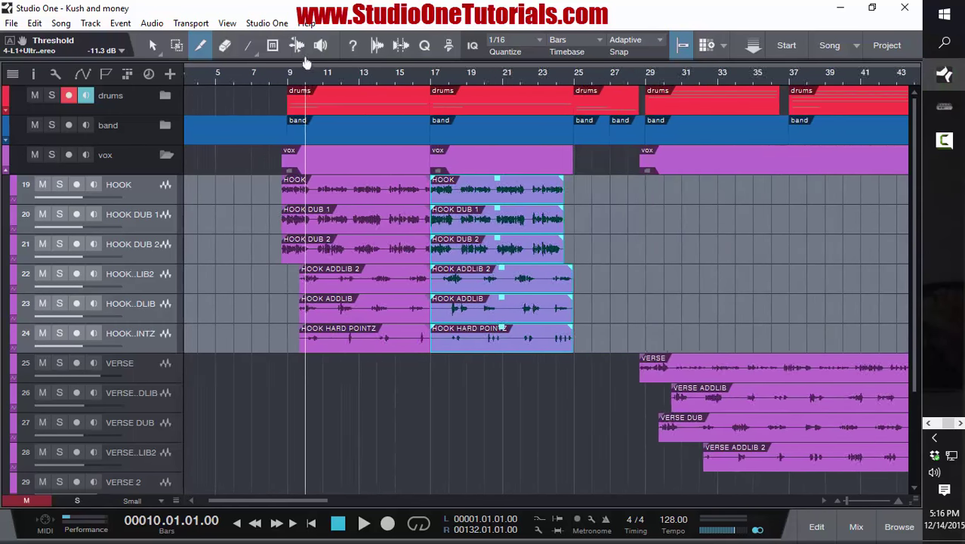
pyautogui.press('d')
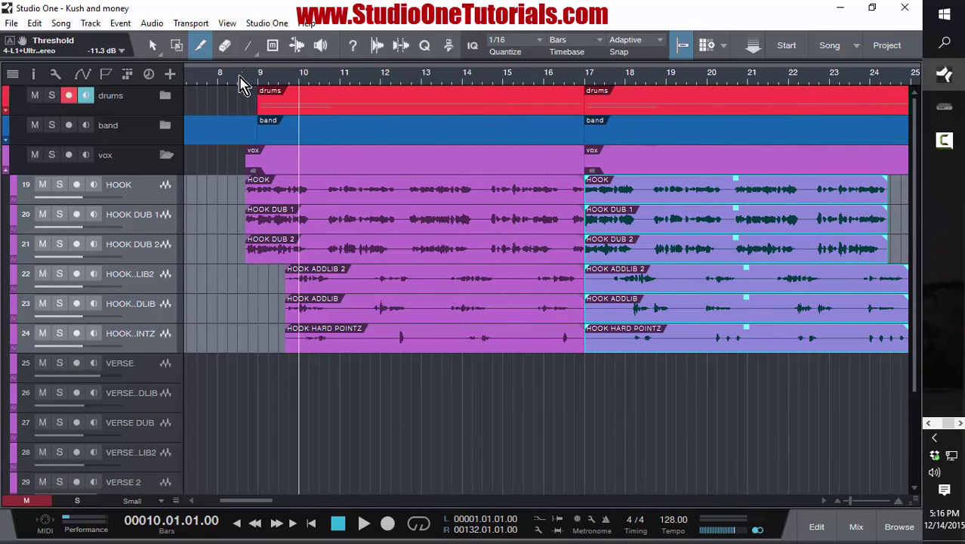
pyautogui.scroll(2, 242, 89)
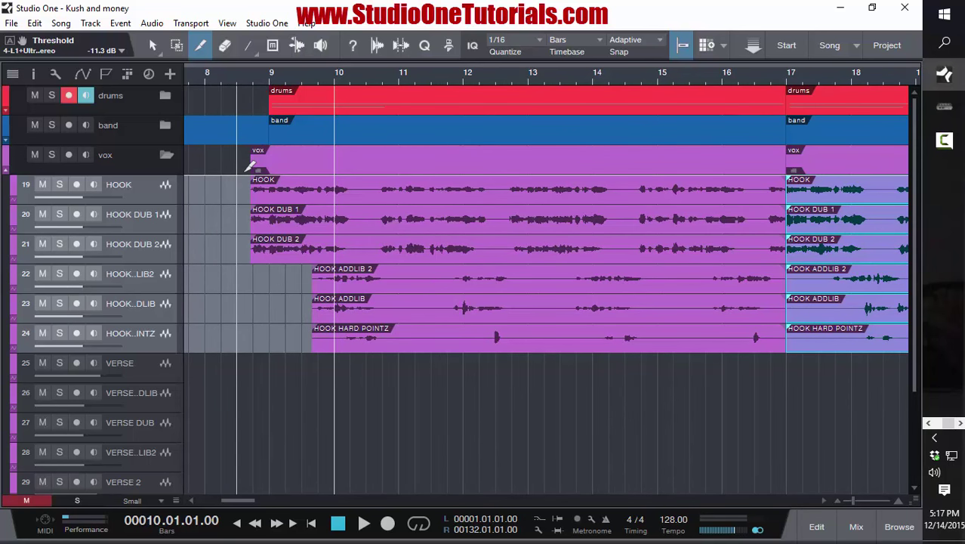
pyautogui.press('1')
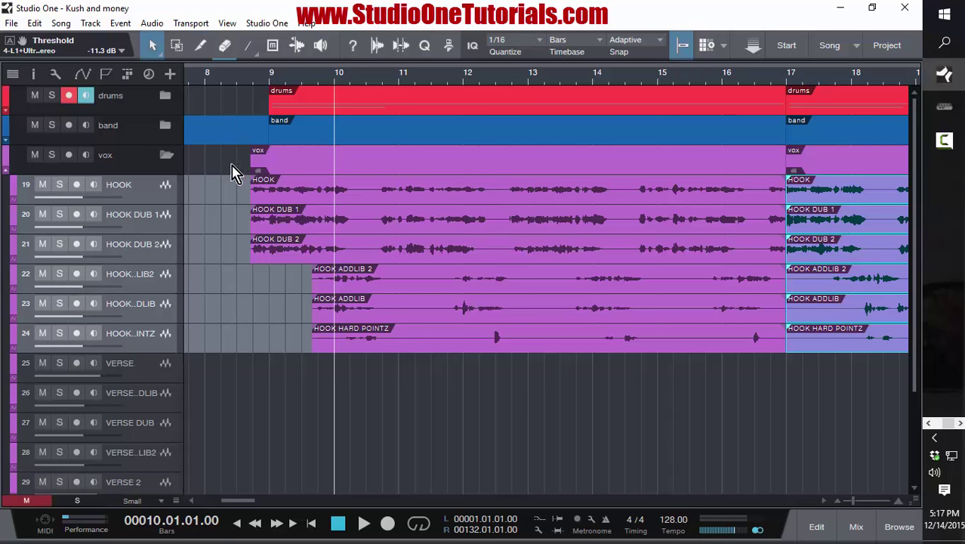
pyautogui.click(59, 187)
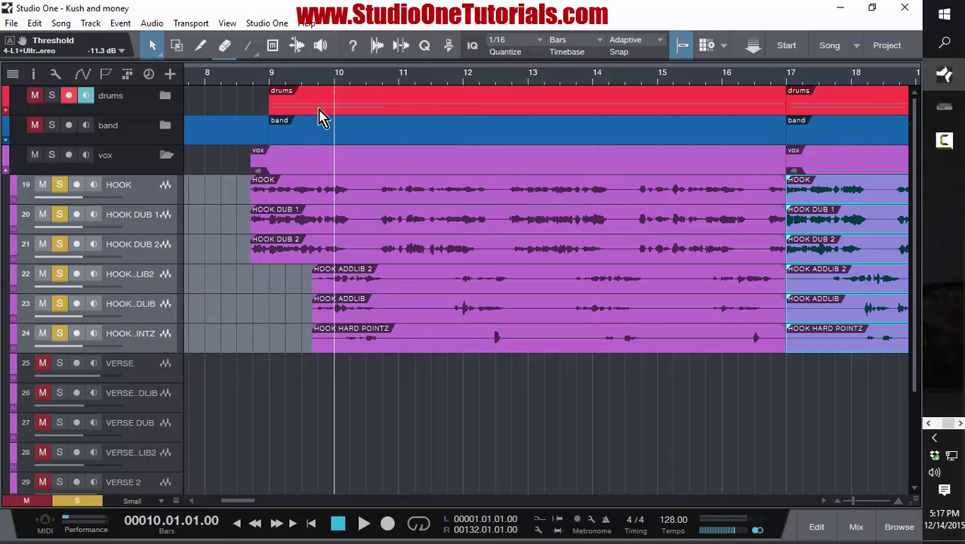
# Open the mix console and select the six hook channels, 22 to 27
pyautogui.moveTo(319, 81)
pyautogui.mouseDown()
pyautogui.moveTo(329, 26)
pyautogui.moveTo(332, 75)
pyautogui.mouseUp()
pyautogui.scroll(-3, 559, 251)
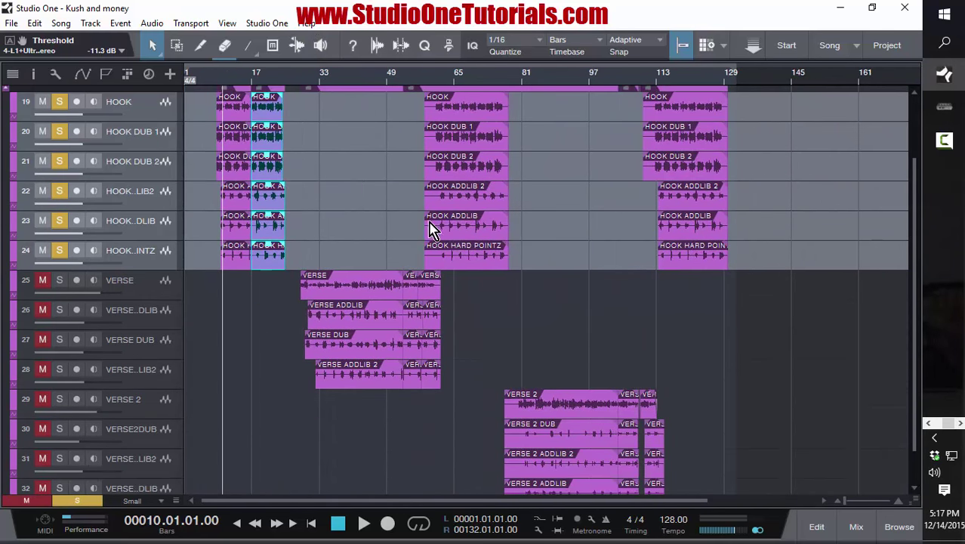
pyautogui.scroll(2, 304, 215)
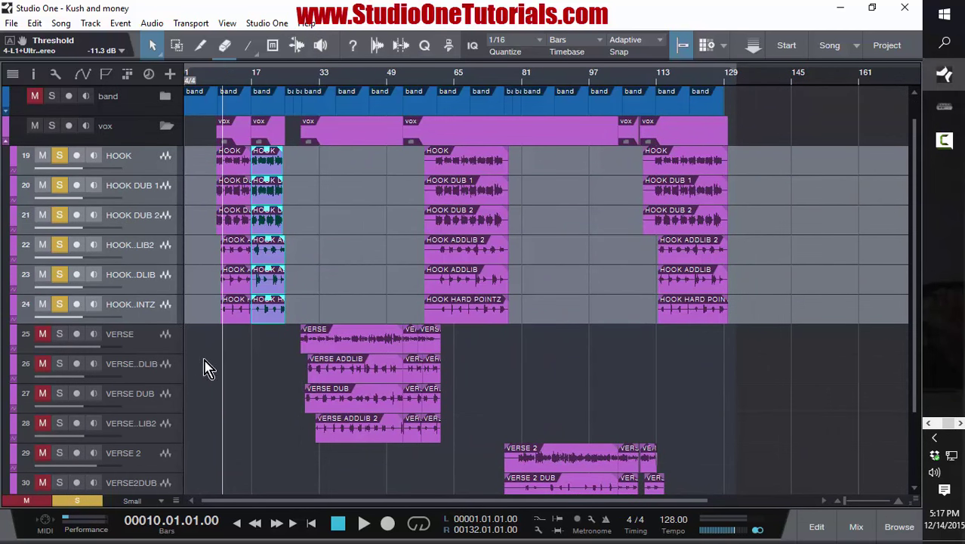
pyautogui.scroll(-3, 211, 370)
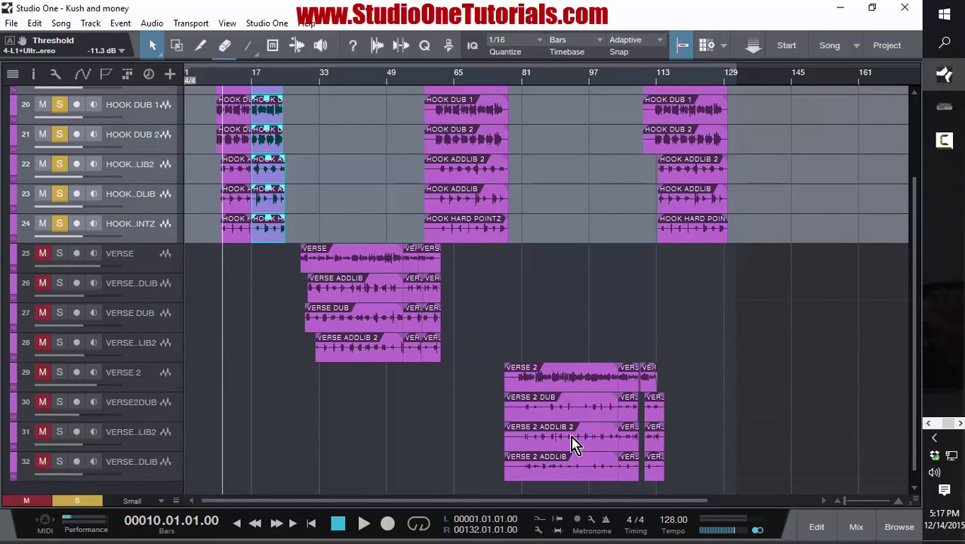
pyautogui.press('F3')
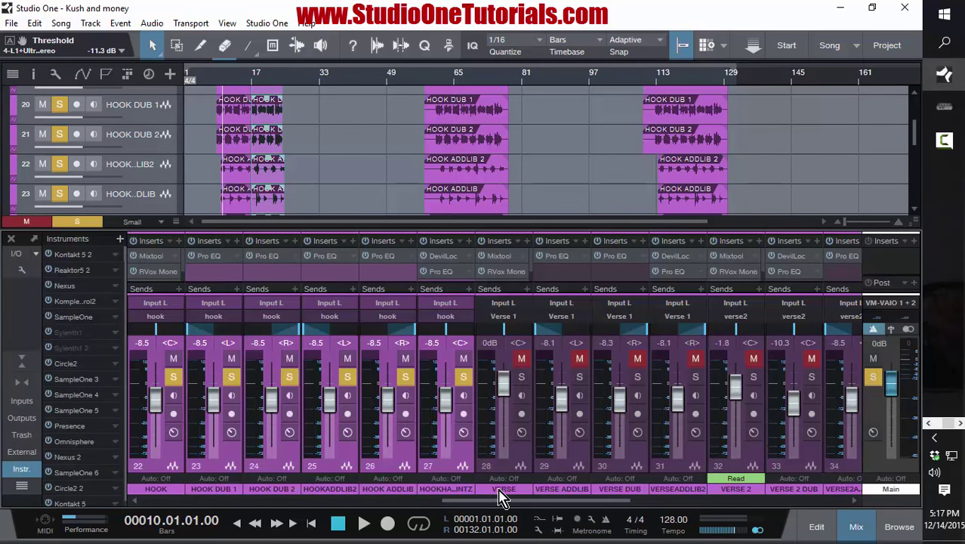
pyautogui.moveTo(504, 500); pyautogui.dragTo(469, 504)
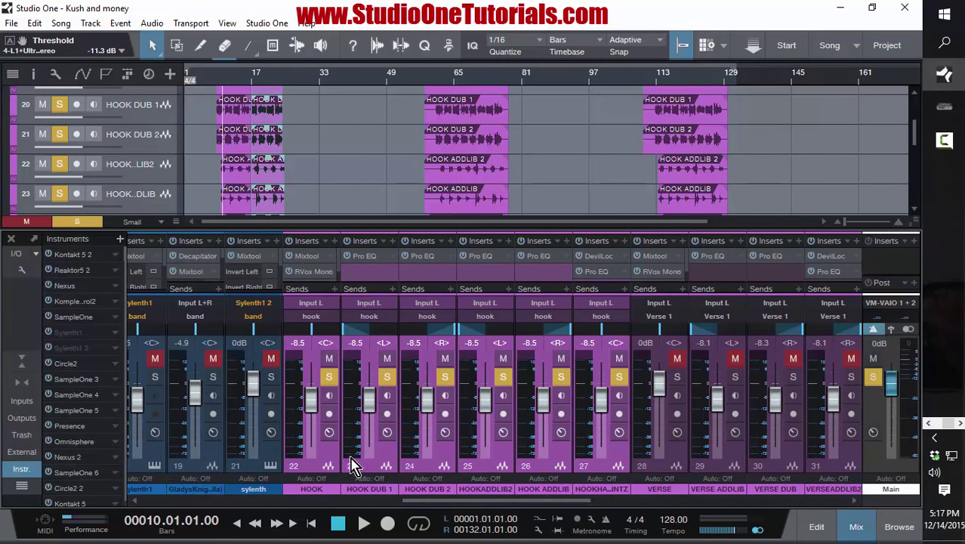
pyautogui.click(330, 459)
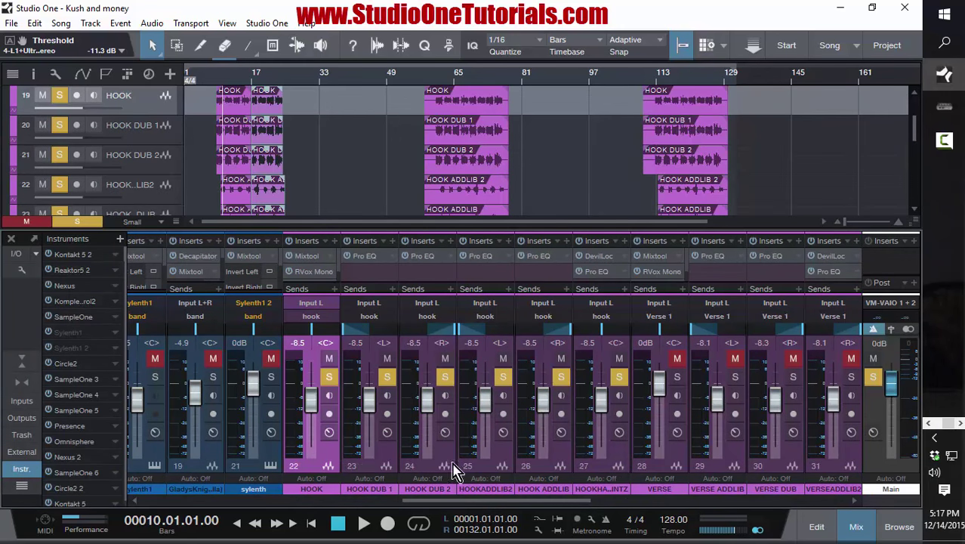
pyautogui.click(625, 468)
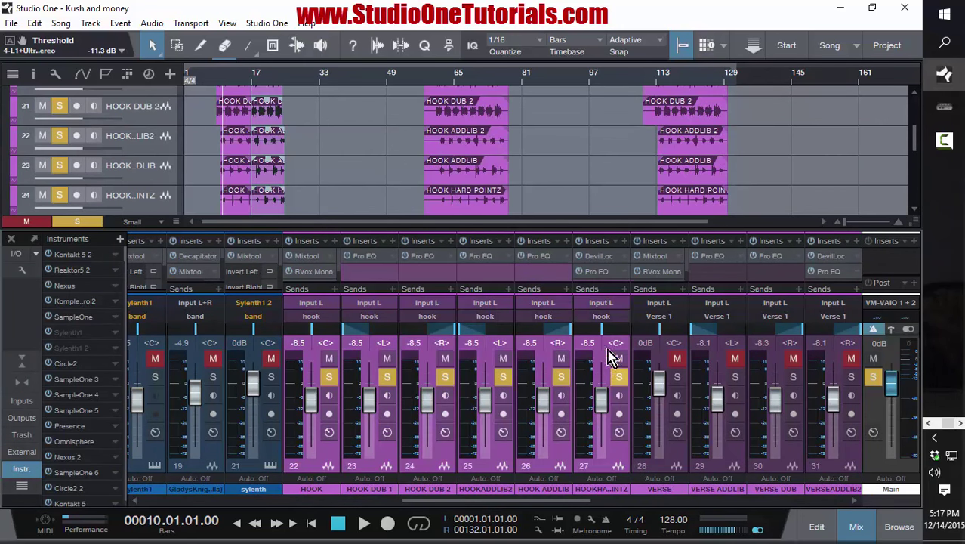
# View the Add Bus for Selected Tracks option for the hook channels and examine the existing bus channels
pyautogui.rightClick(617, 453)
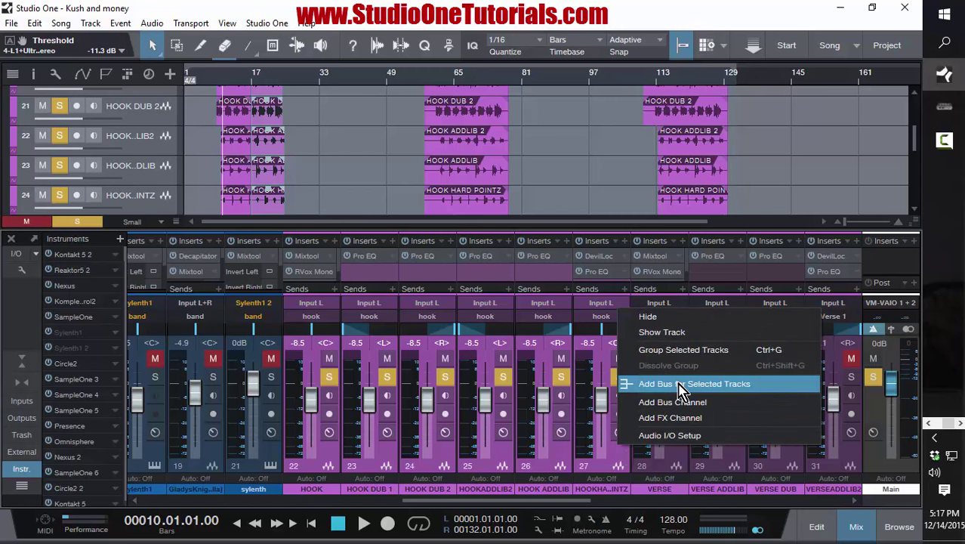
pyautogui.click(477, 502)
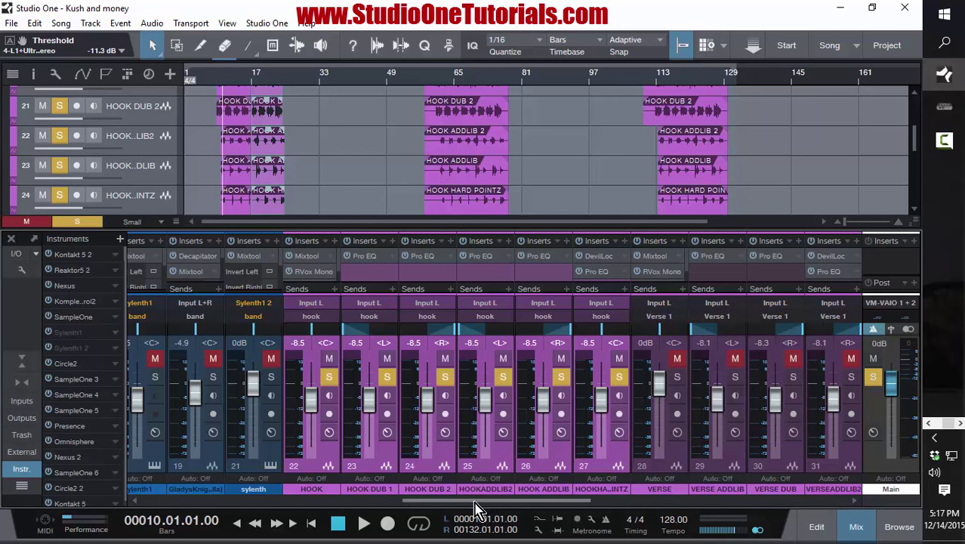
pyautogui.moveTo(477, 502); pyautogui.dragTo(711, 512)
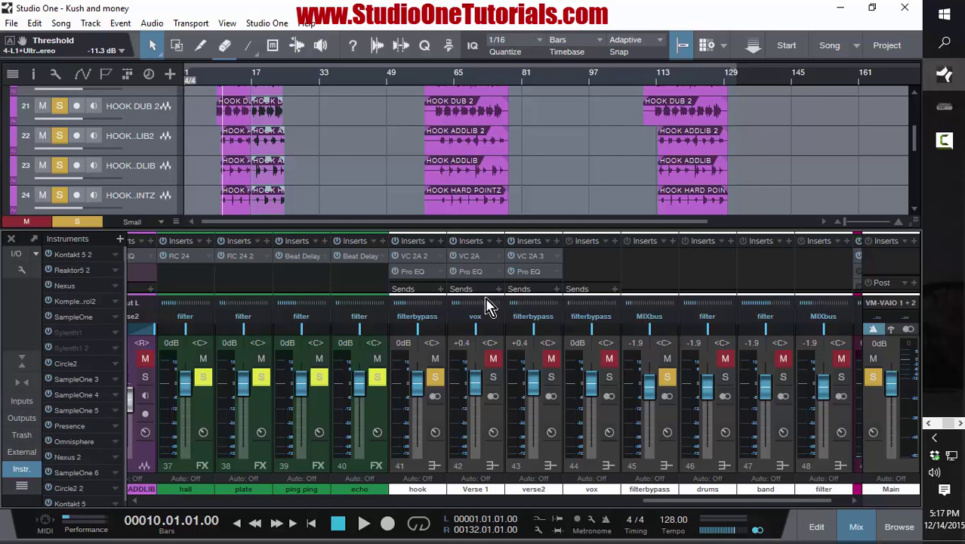
# Select the four channels from VERSE to VERSEADDLIB2 that are routed to the Verse 1 bus
pyautogui.moveTo(678, 513)
pyautogui.moveTo(788, 502); pyautogui.dragTo(587, 499)
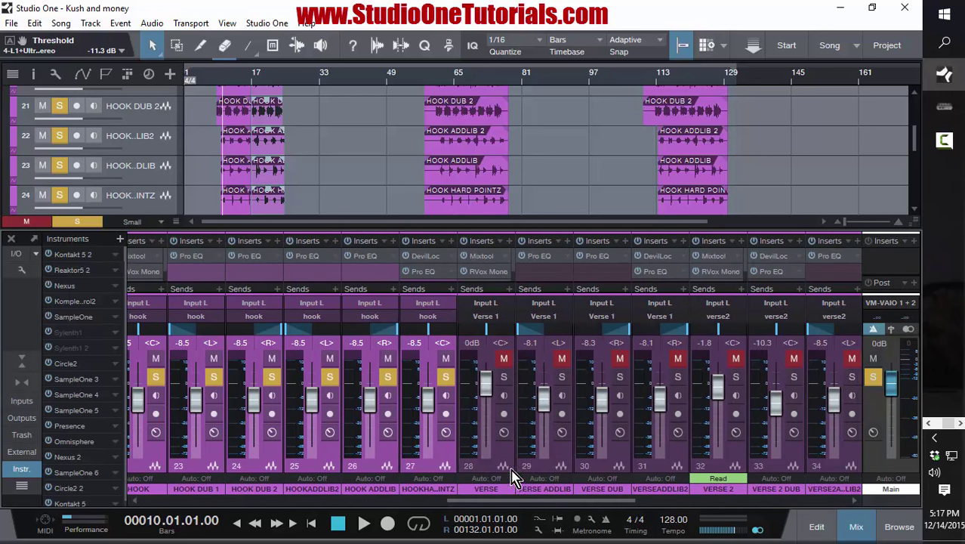
pyautogui.click(499, 468)
pyautogui.moveTo(529, 500); pyautogui.dragTo(562, 505)
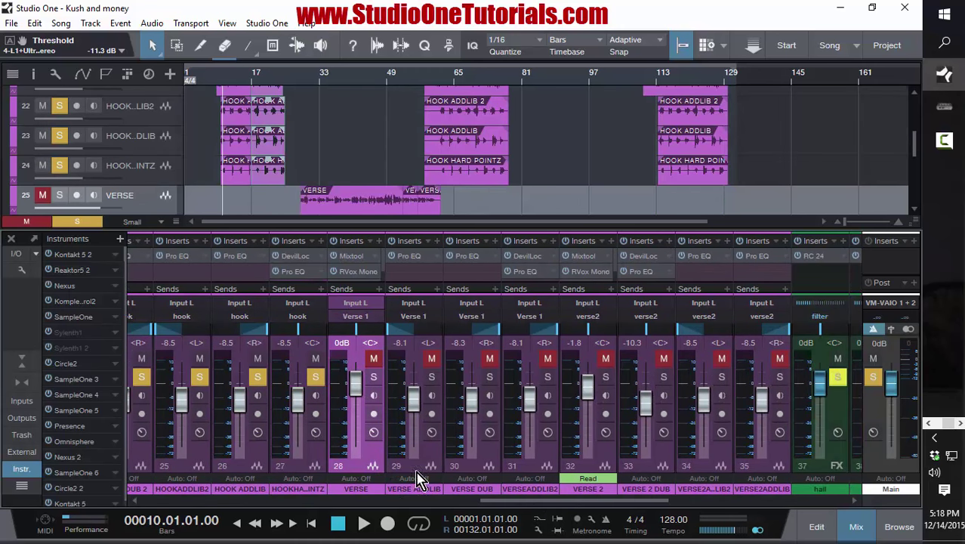
pyautogui.keyDown('shift'); pyautogui.click(534, 469); pyautogui.keyUp('shift')
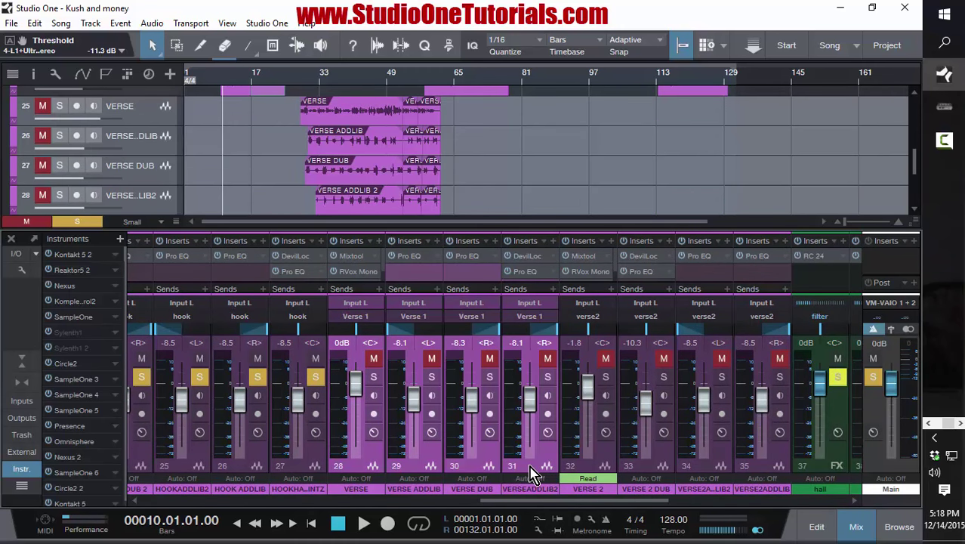
# View the Add Bus for Selected Tracks option for the Verse 1 channels and examine the existing bus channels
pyautogui.rightClick(534, 469)
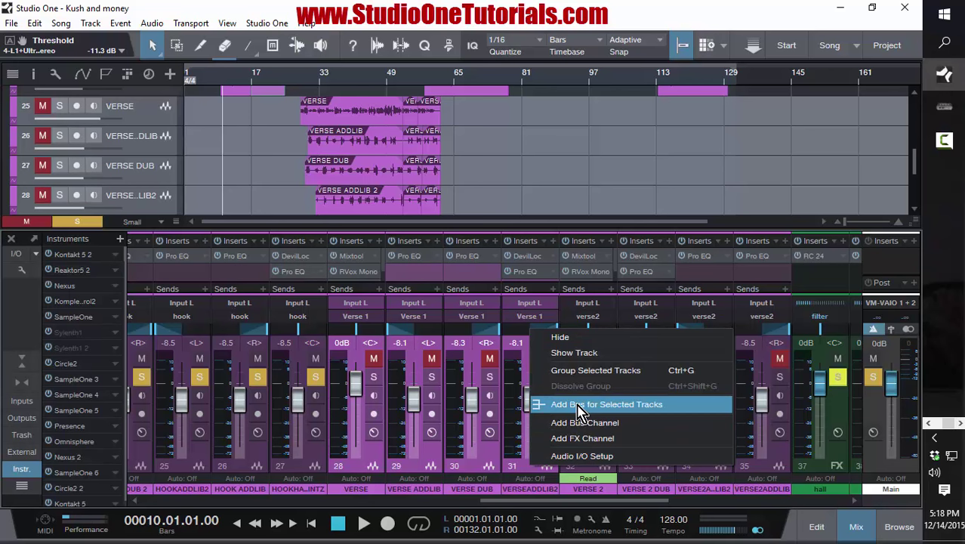
pyautogui.click(551, 503)
pyautogui.moveTo(551, 502); pyautogui.dragTo(643, 506)
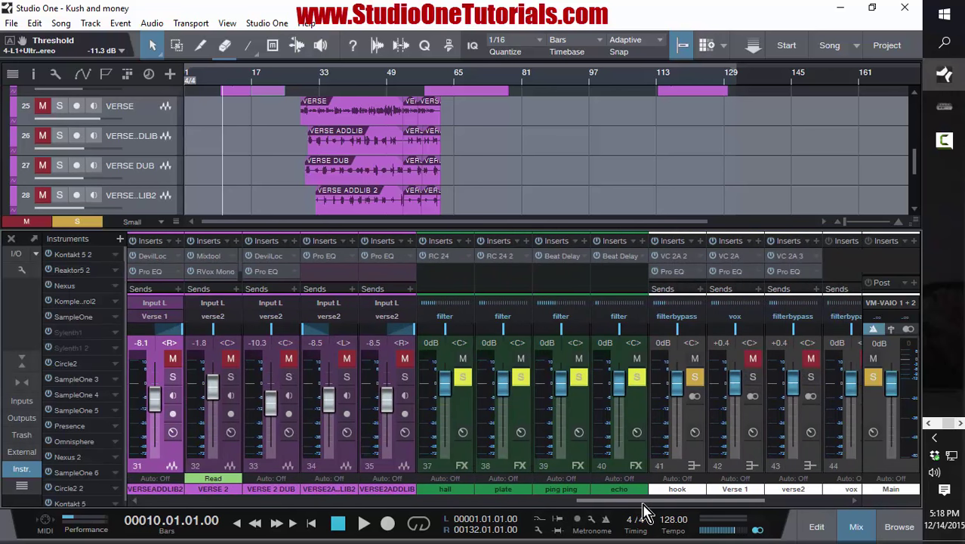
# Select the four verse2 channels from VERSE 2 to VERSE2ADDLIB and view their Add Bus for Selected Tracks option
pyautogui.click(230, 463)
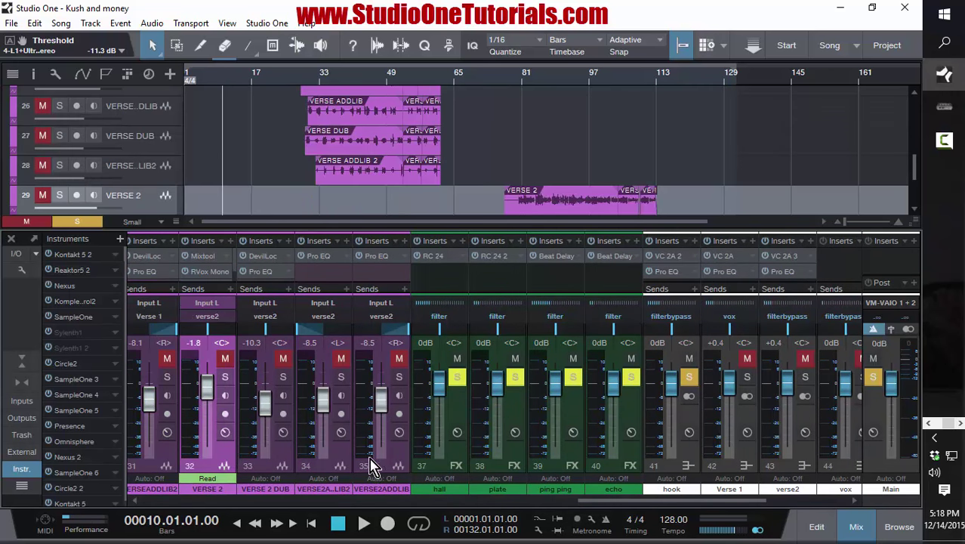
pyautogui.click(396, 460)
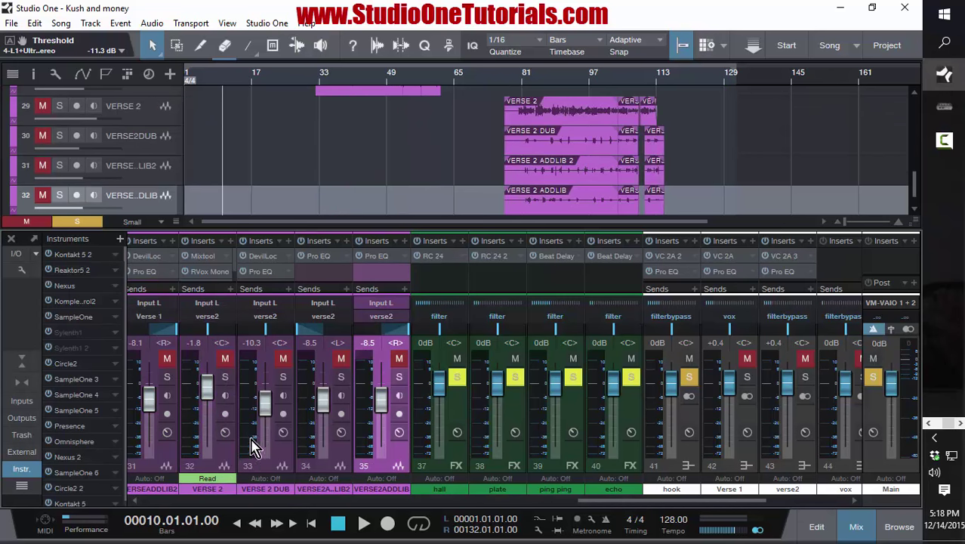
pyautogui.click(222, 453)
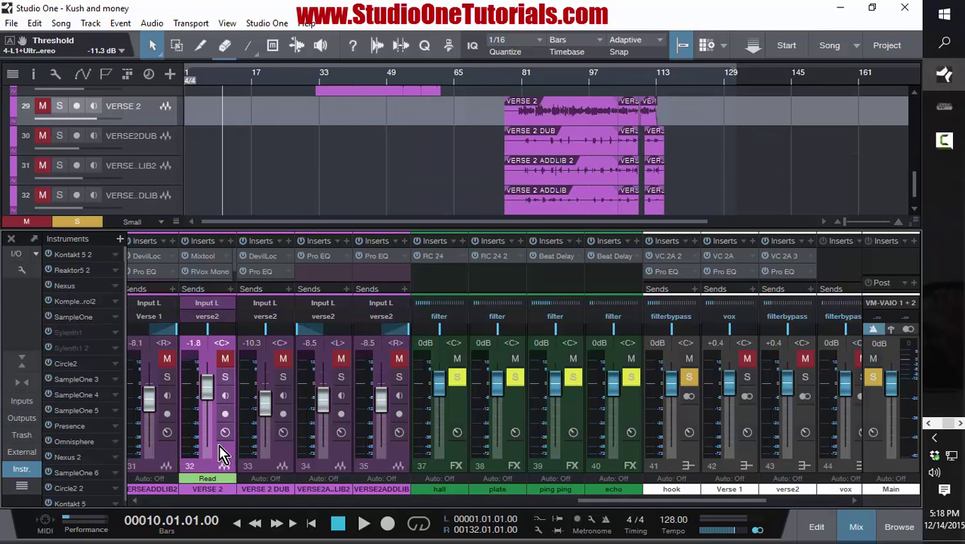
pyautogui.keyDown('shift'); pyautogui.click(399, 460); pyautogui.keyUp('shift')
pyautogui.rightClick(402, 460)
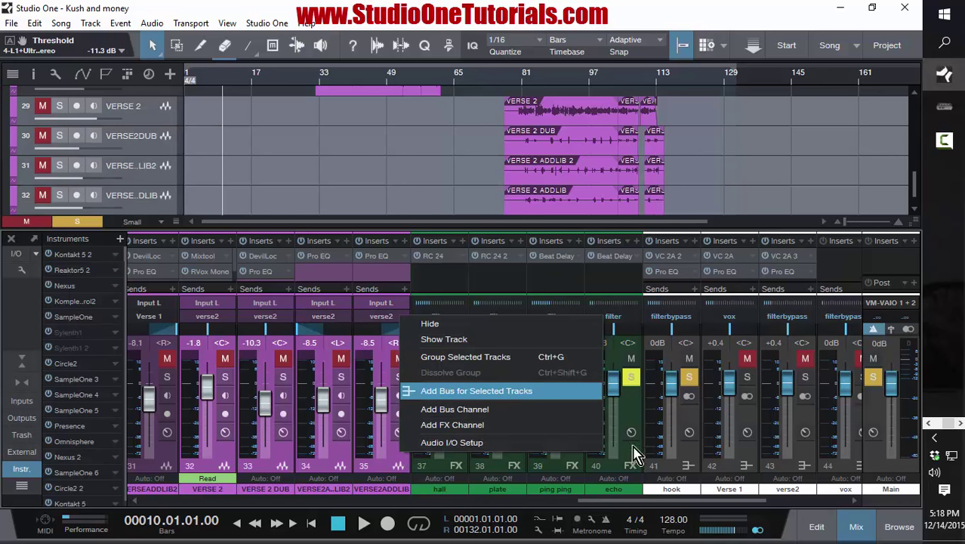
# Select the six hook channels, 22 to 27, and centre the panning of the hook dub and ad-lib channels
pyautogui.moveTo(624, 501); pyautogui.dragTo(402, 507)
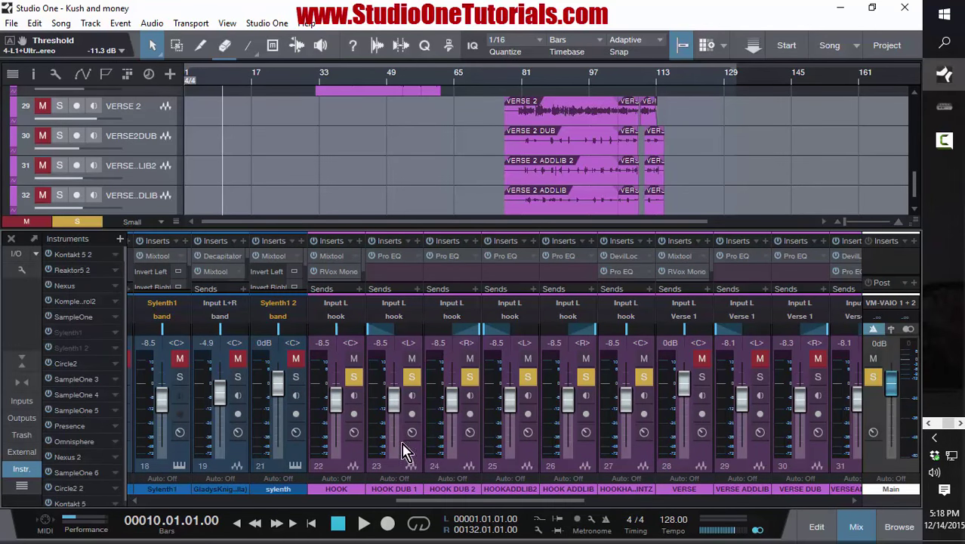
pyautogui.click(356, 457)
pyautogui.keyDown('shift'); pyautogui.click(648, 462); pyautogui.keyUp('shift')
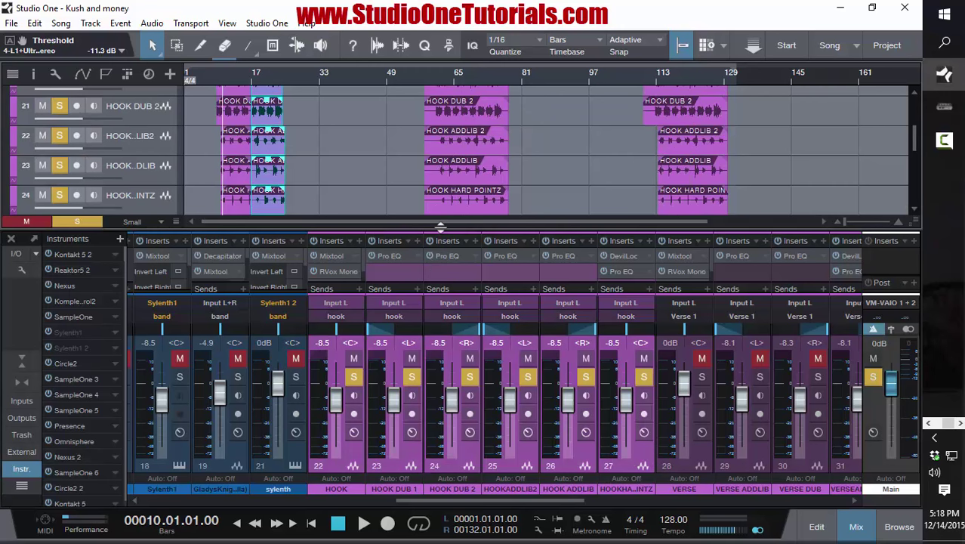
pyautogui.moveTo(441, 229); pyautogui.dragTo(441, 121)
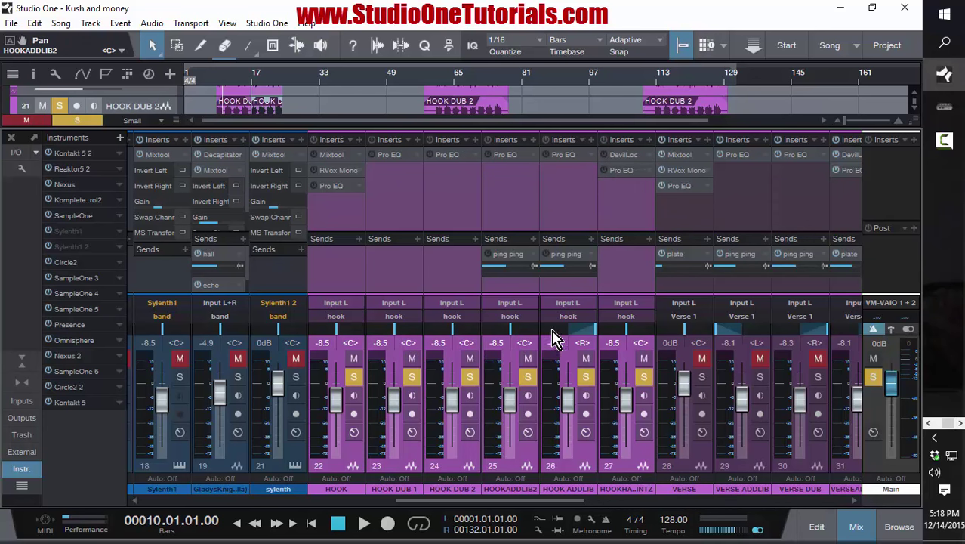
pyautogui.moveTo(341, 130); pyautogui.dragTo(340, 268)
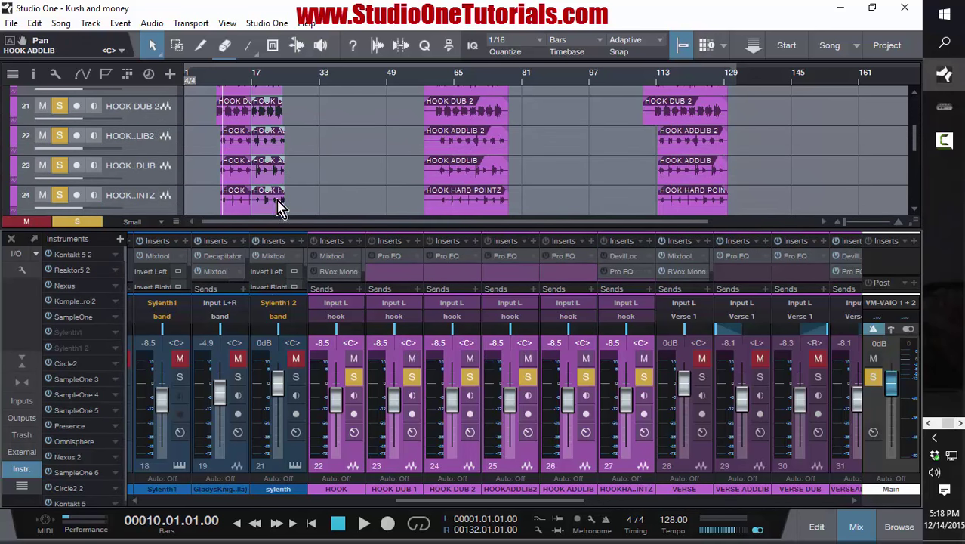
# Play the soloed, centre-panned hook tracks from bar 8 through the end of the first hook section, and stop
pyautogui.scroll(1, 211, 114)
pyautogui.click(216, 82)
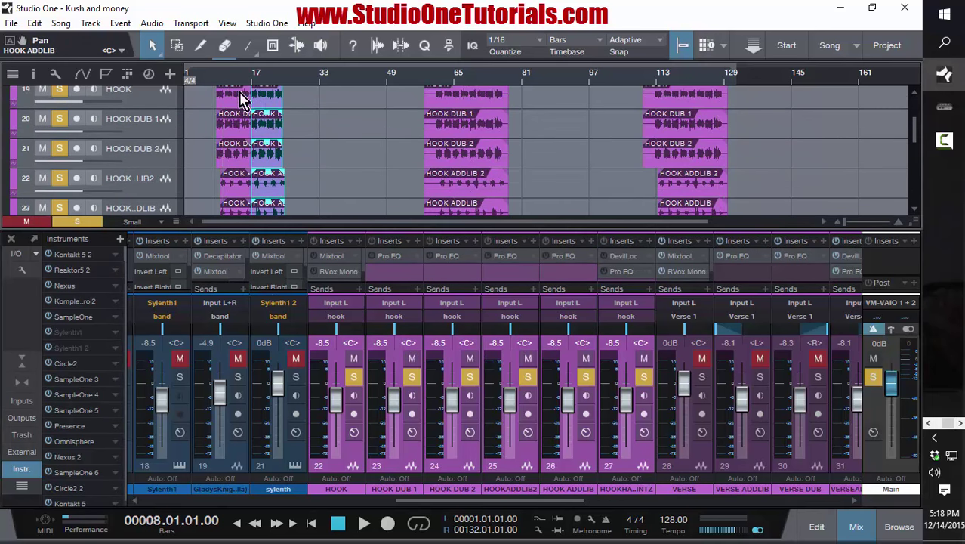
pyautogui.press('space')
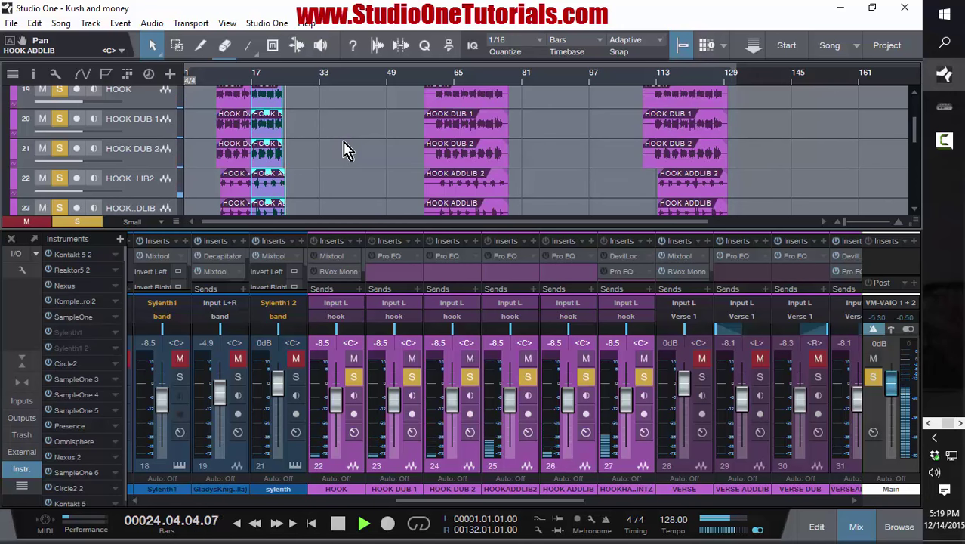
pyautogui.press('space')
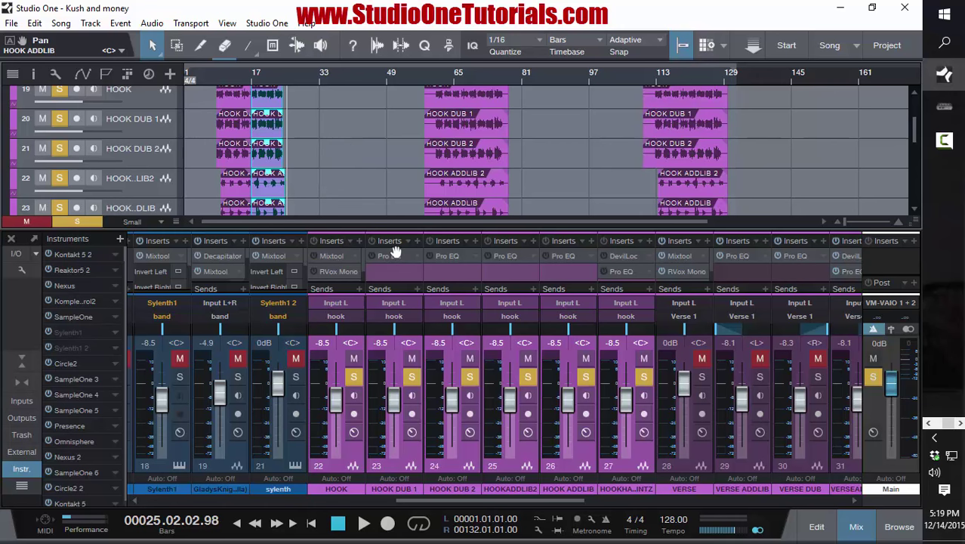
# Hide the mix console, zoom the arrangement in on the first hook section and enlarge the track height to Normal
pyautogui.moveTo(395, 230)
pyautogui.mouseDown()
pyautogui.moveTo(398, 87)
pyautogui.moveTo(400, 230)
pyautogui.mouseUp()
pyautogui.hotkey('shift', 'e')
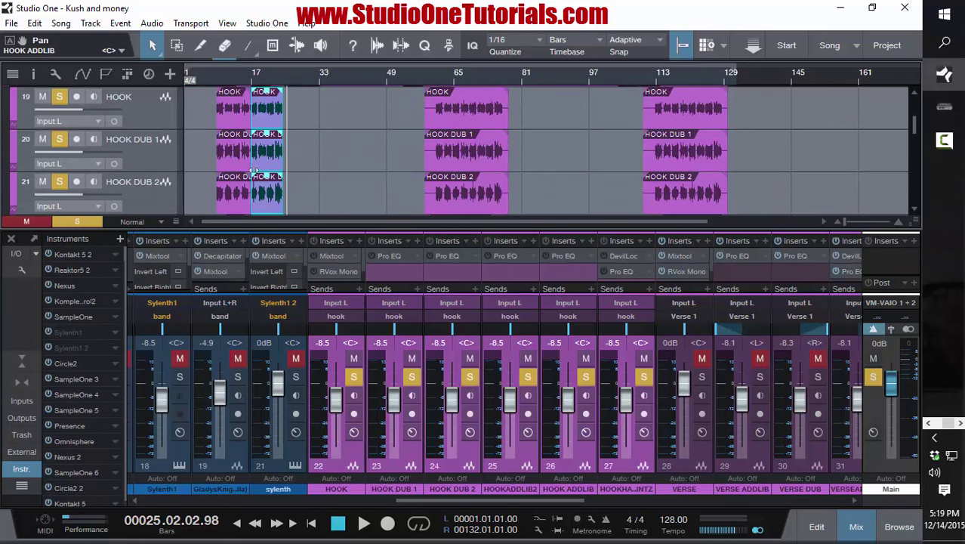
pyautogui.press('F3')
pyautogui.hotkey('shift', 'w')
pyautogui.hotkey('shift', 'w')
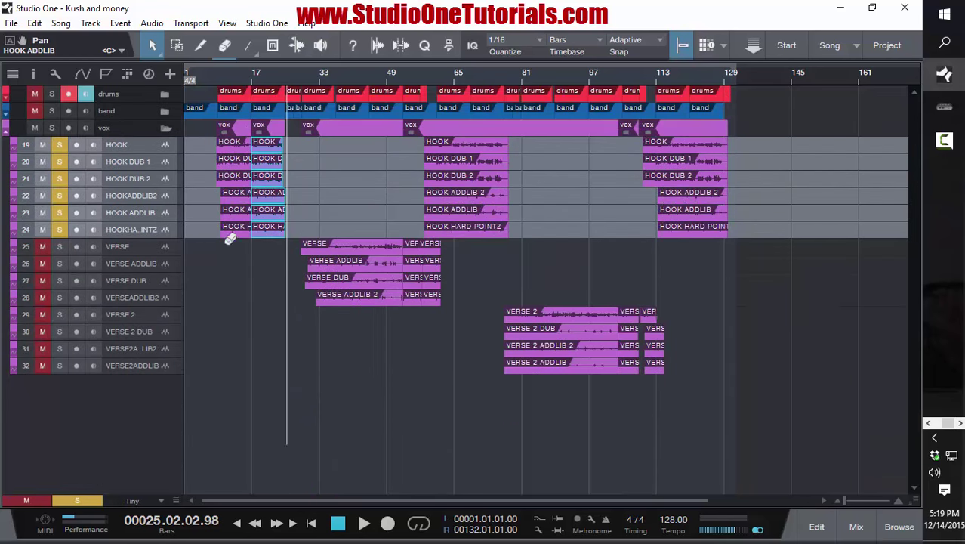
pyautogui.moveTo(209, 77); pyautogui.dragTo(249, 136)
pyautogui.hotkey('shift', 'e')
pyautogui.hotkey('shift', 'e')
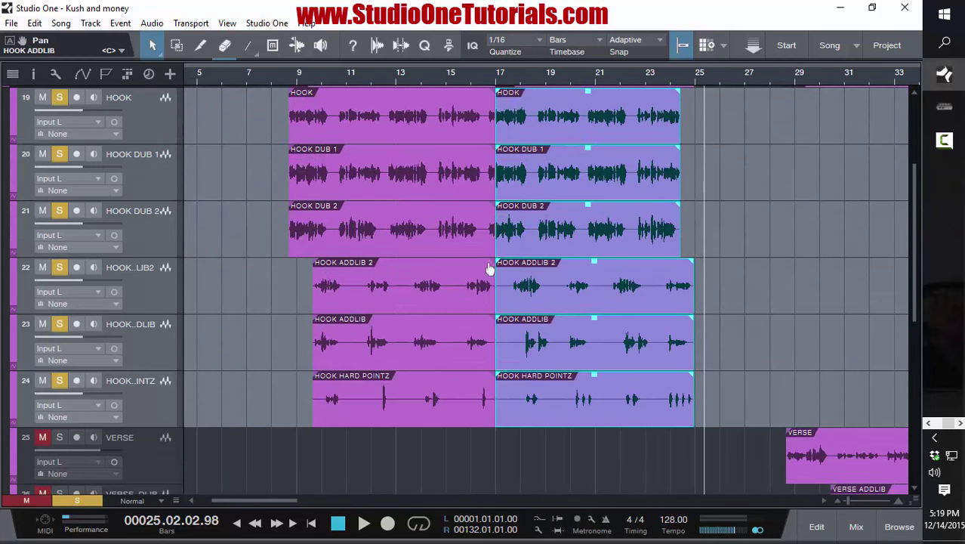
# Examine the layered hook, dub and ad-lib clips on tracks 19 to 24 in the first hook section
pyautogui.scroll(2, 295, 356)
pyautogui.scroll(-1, 295, 356)
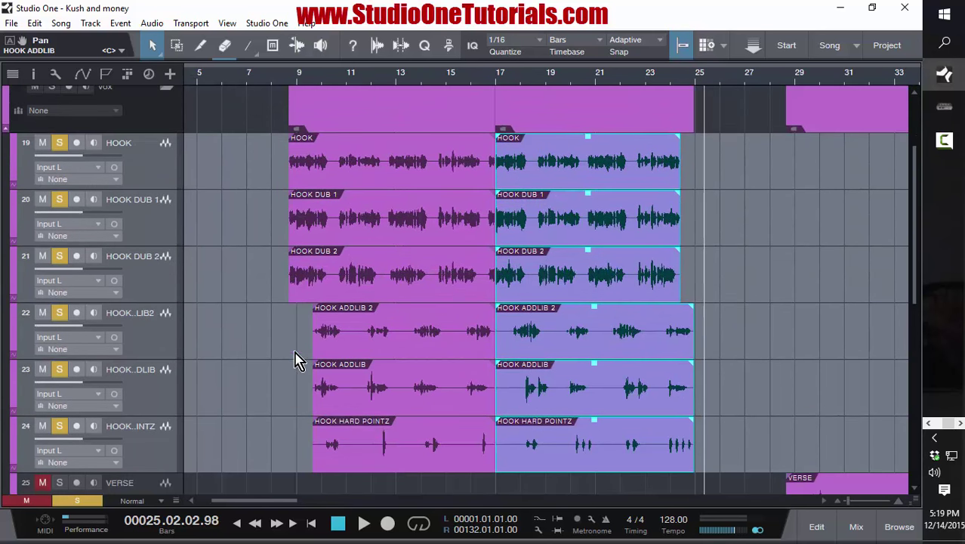
pyautogui.scroll(1, 280, 183)
pyautogui.scroll(-1, 301, 203)
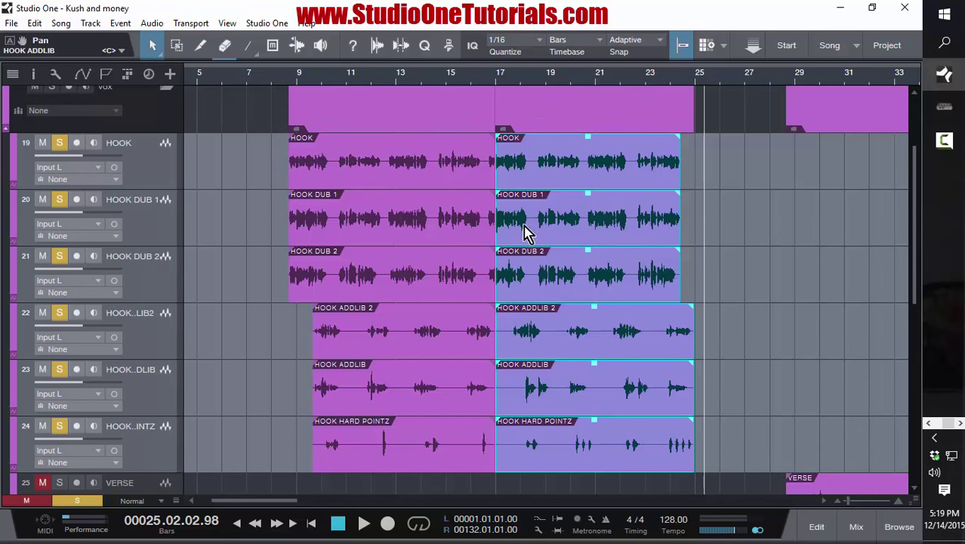
pyautogui.scroll(-1, 280, 217)
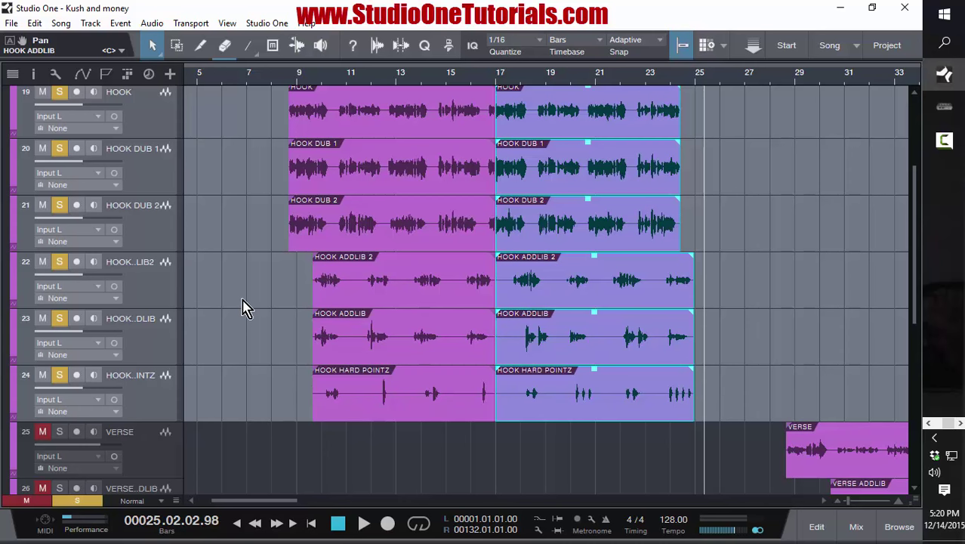
pyautogui.scroll(1, 241, 309)
pyautogui.scroll(1, 241, 308)
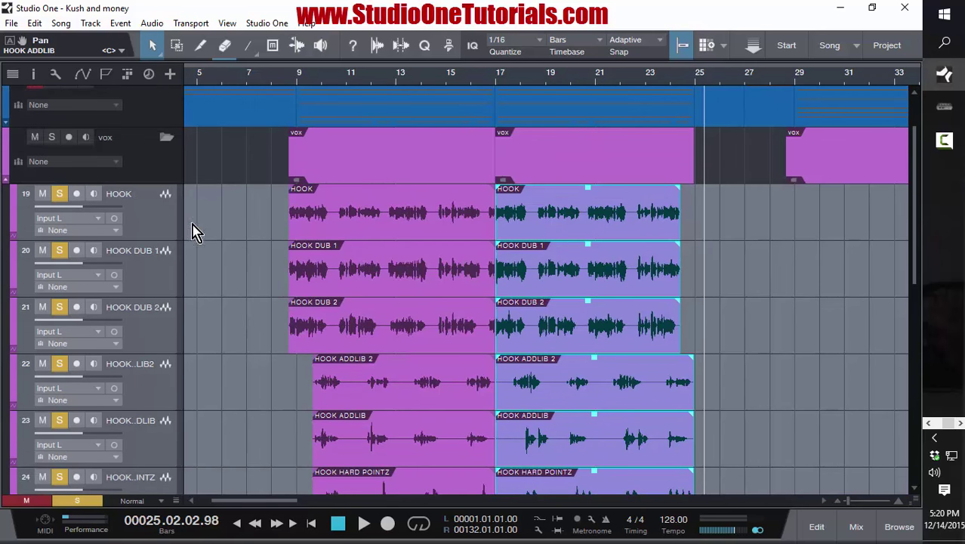
# Pan the HOOK DUB 1 track fully left and the HOOK DUB 2 track fully right, and compare the two settings
pyautogui.click(142, 280)
pyautogui.press('F4')
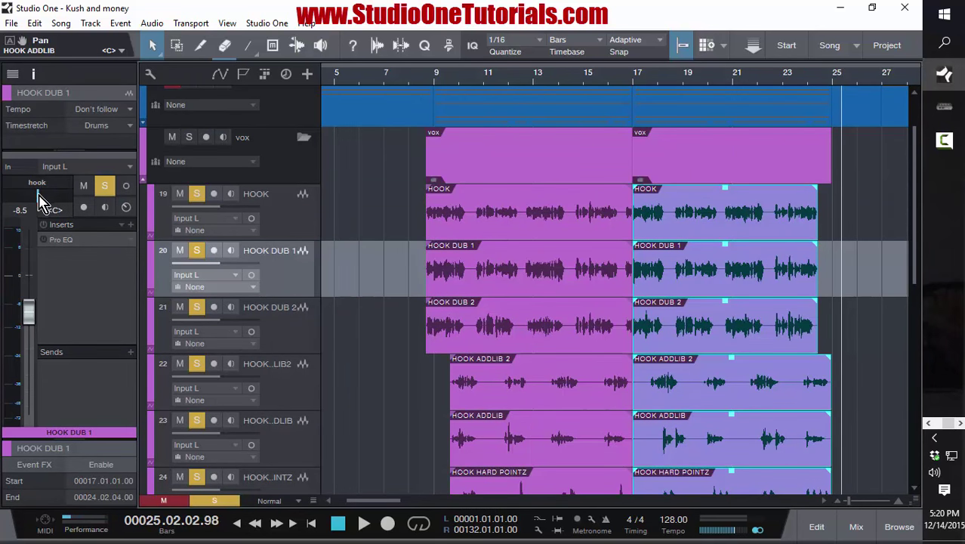
pyautogui.moveTo(40, 202); pyautogui.dragTo(4, 204)
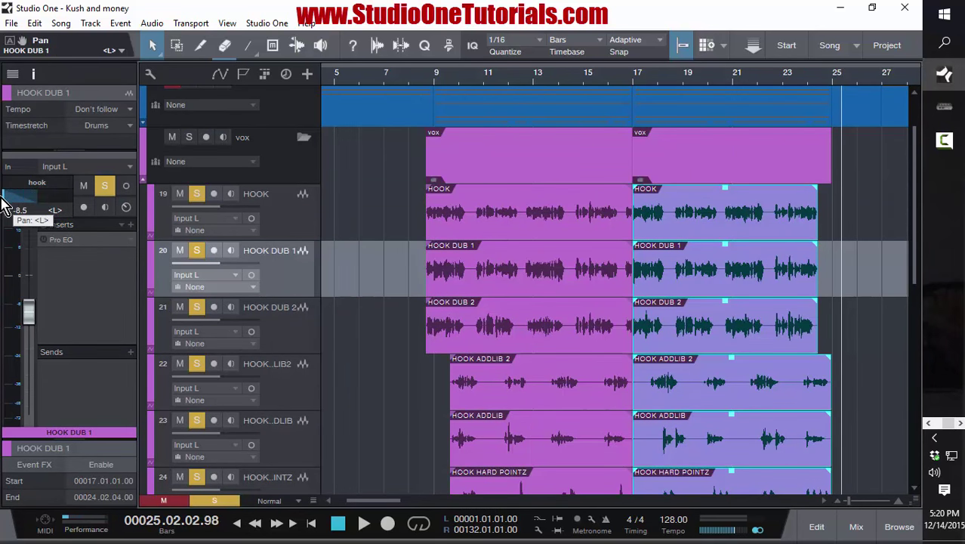
pyautogui.click(298, 346)
pyautogui.click(272, 293)
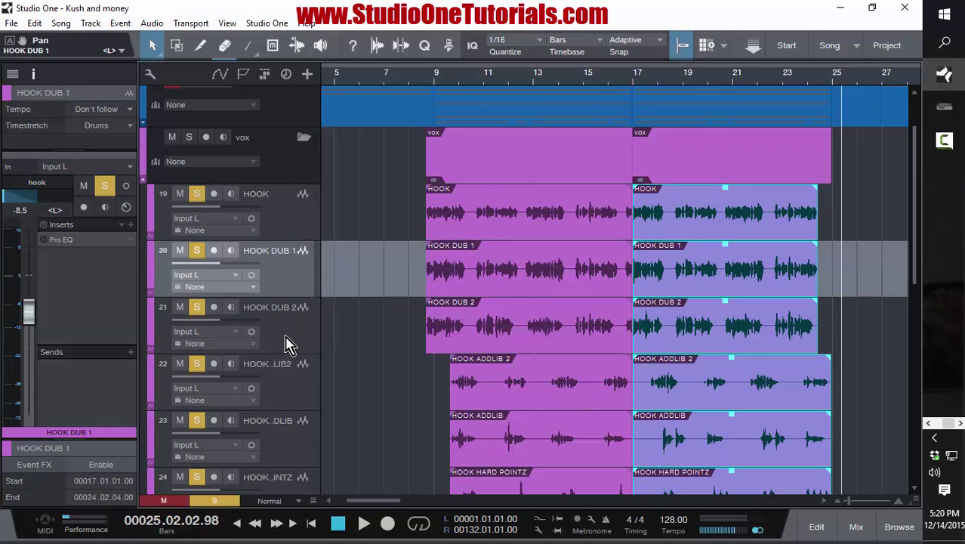
pyautogui.click(291, 343)
pyautogui.moveTo(37, 207); pyautogui.dragTo(129, 215)
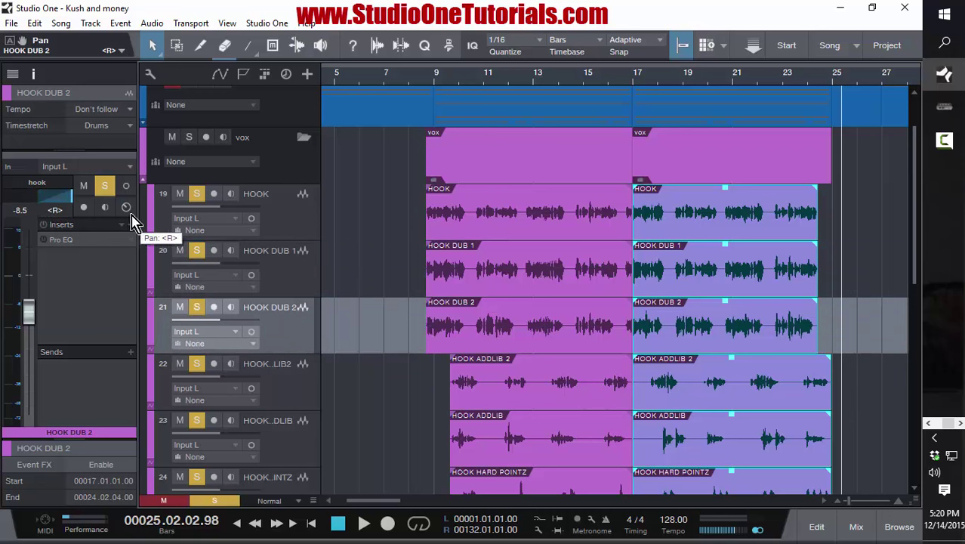
pyautogui.click(293, 258)
pyautogui.click(278, 216)
pyautogui.click(285, 281)
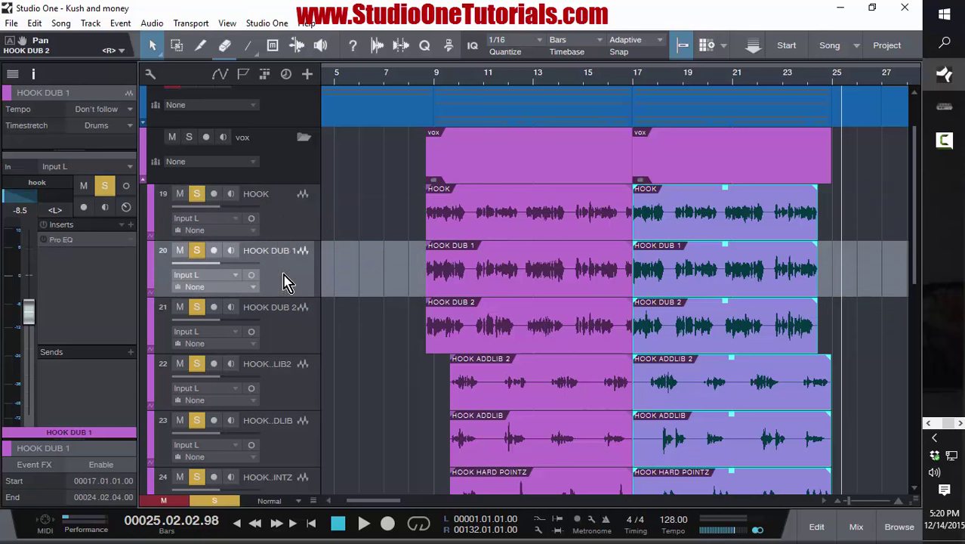
pyautogui.click(285, 332)
# Pan the HOOK ADDLIB 2 track fully left and the HOOK ADDLIB track fully right, and select the HOOK HARD POINTZ track
pyautogui.scroll(-3, 343, 333)
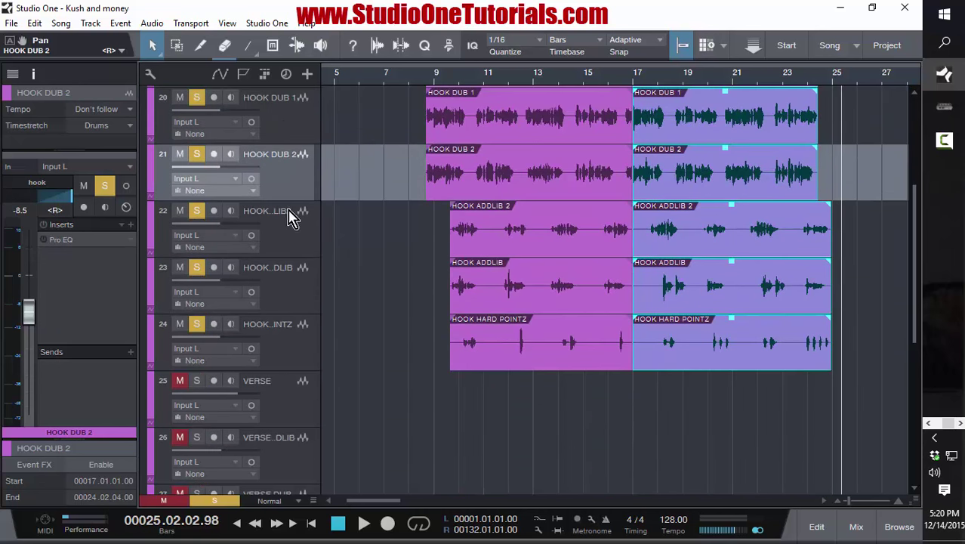
pyautogui.click(279, 239)
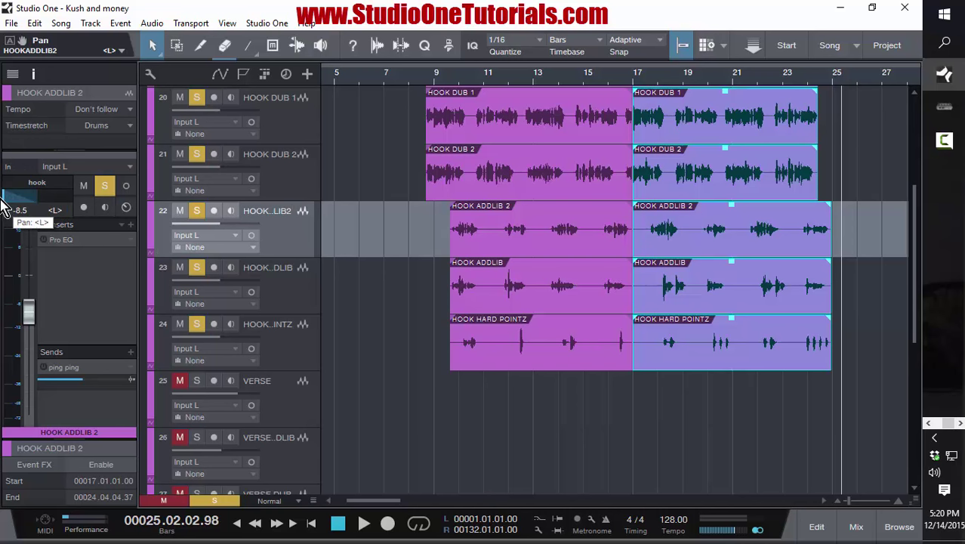
pyautogui.click(280, 296)
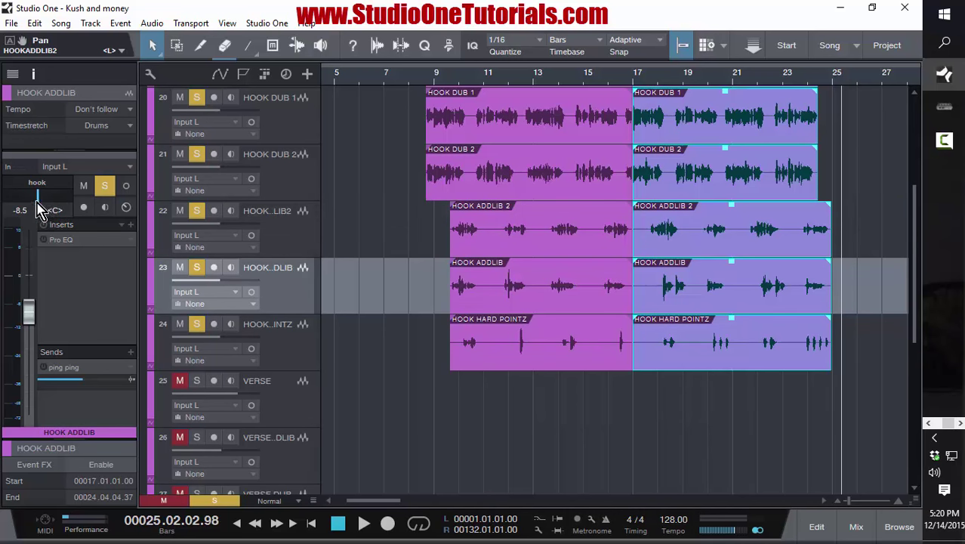
pyautogui.moveTo(47, 208); pyautogui.dragTo(92, 217)
pyautogui.click(286, 360)
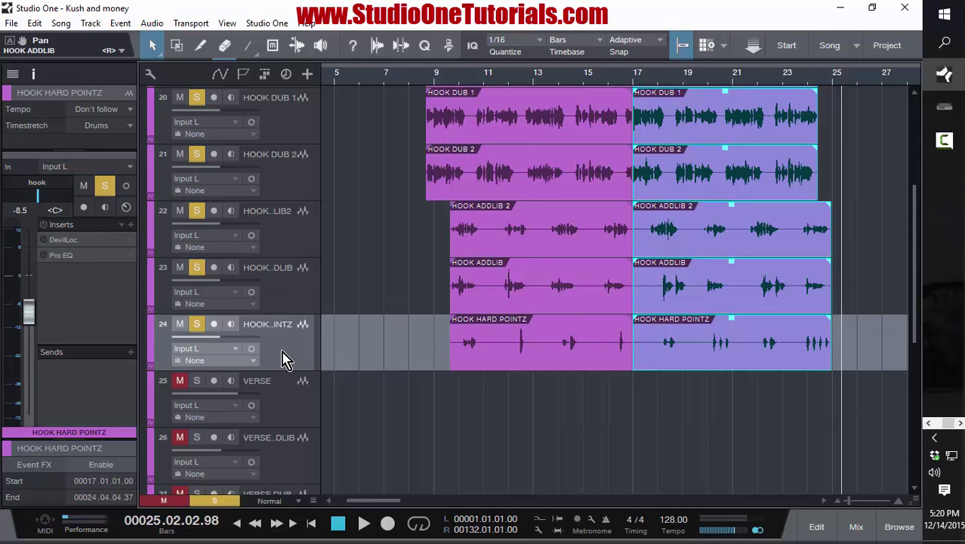
# Play the panned hook tracks from just before the first hook clips, at bar 8 beat 3, into bar 17
pyautogui.scroll(3, 366, 361)
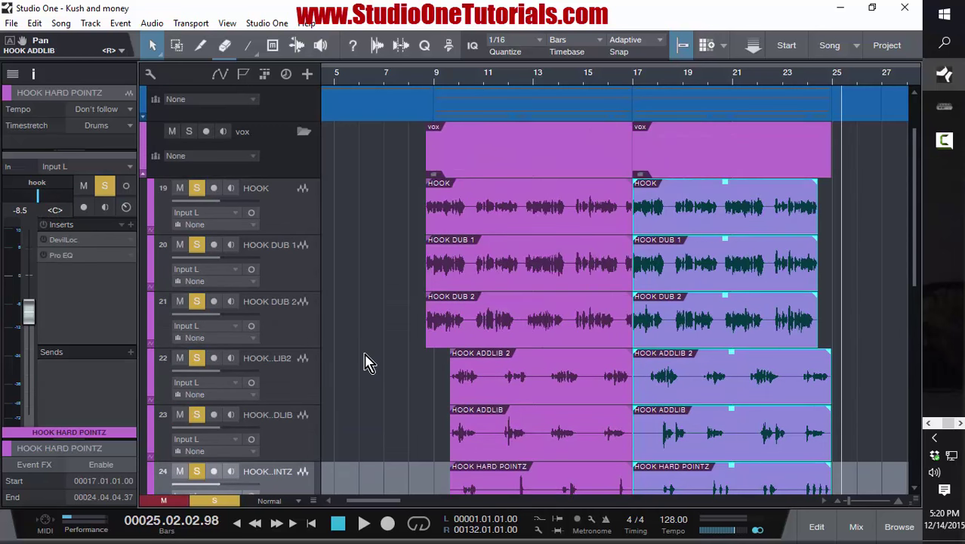
pyautogui.click(428, 76)
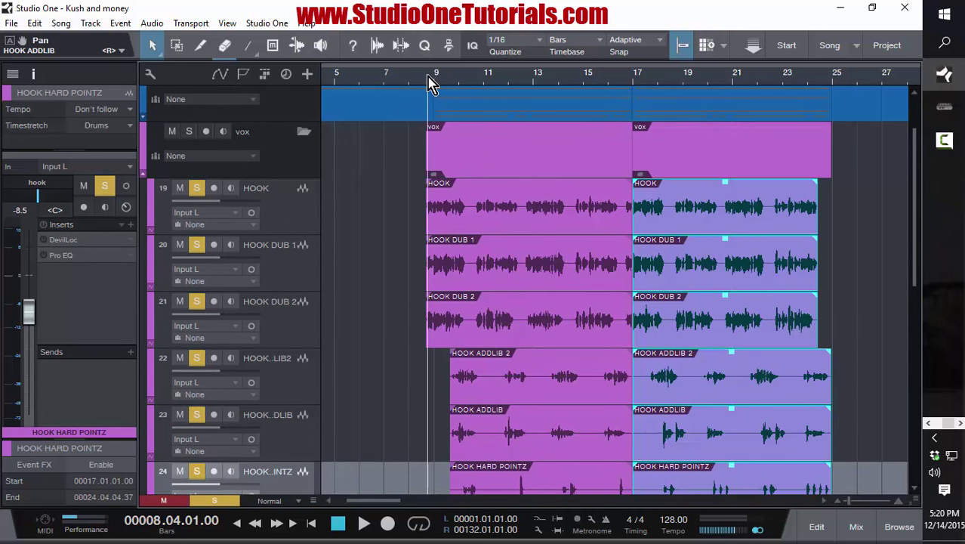
pyautogui.click(421, 77)
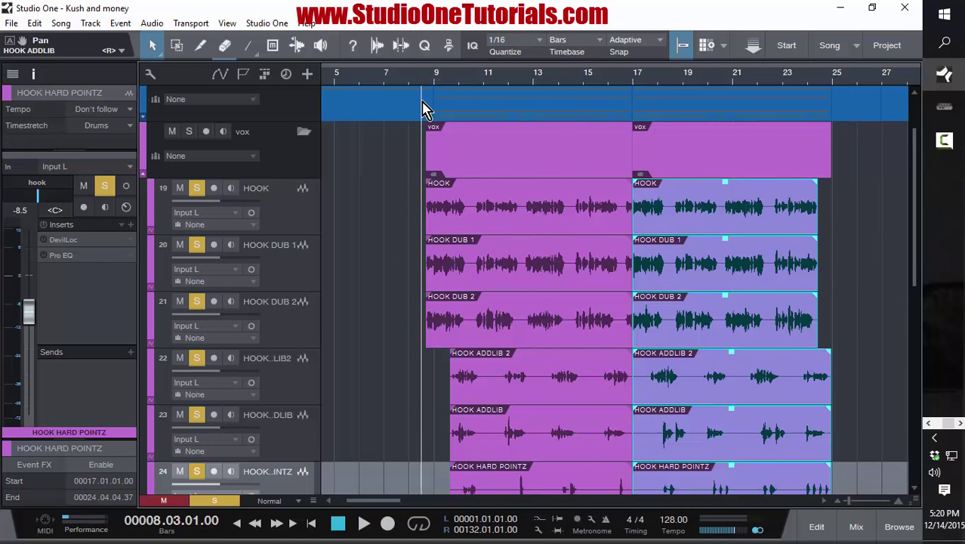
pyautogui.press('space')
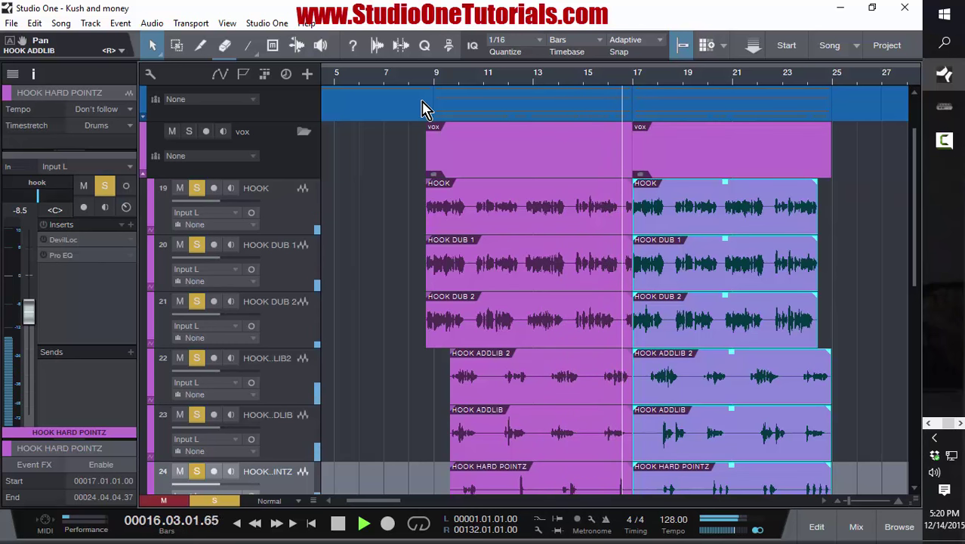
pyautogui.press('space')
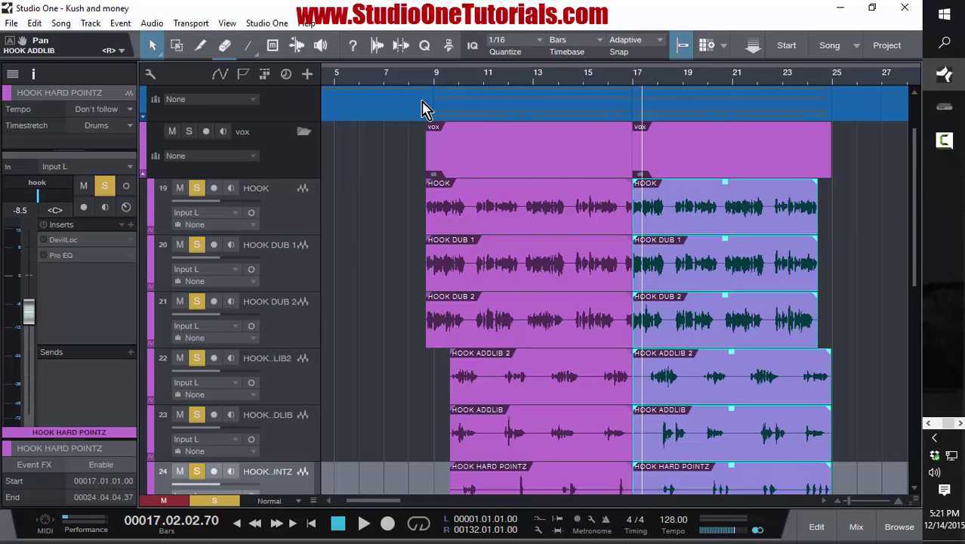
# Select the lead HOOK track, number 19, and view its channel settings
pyautogui.scroll(-1, 383, 323)
pyautogui.scroll(1, 383, 320)
pyautogui.click(301, 213)
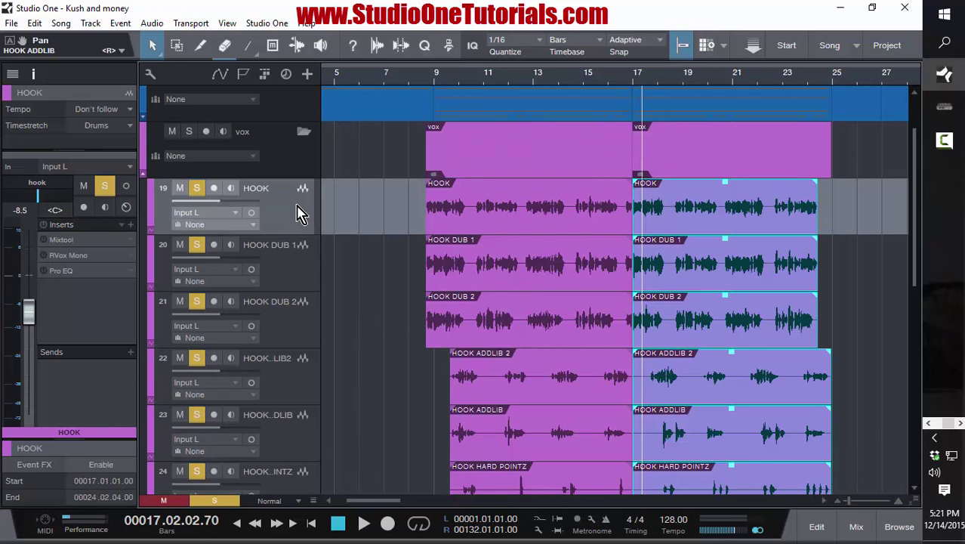
# Open the Pro EQ insert on the lead HOOK track, enable it, and move its window clear of the upper arrangement
pyautogui.click(88, 273)
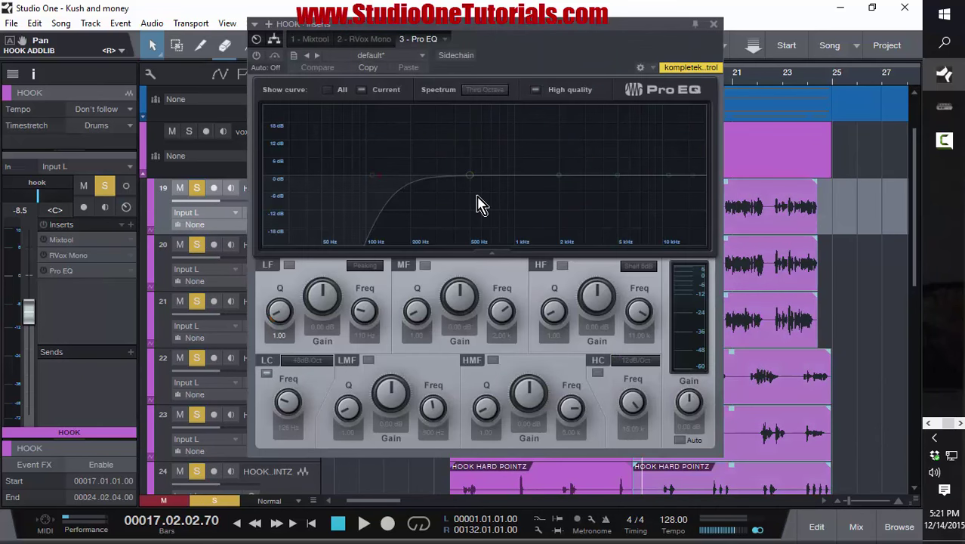
pyautogui.click(43, 270)
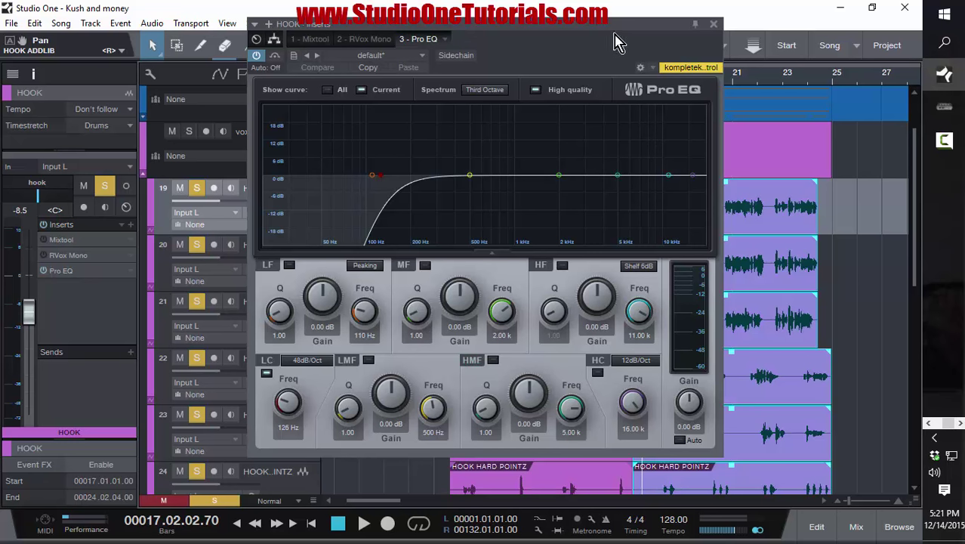
pyautogui.moveTo(609, 26); pyautogui.dragTo(500, 279)
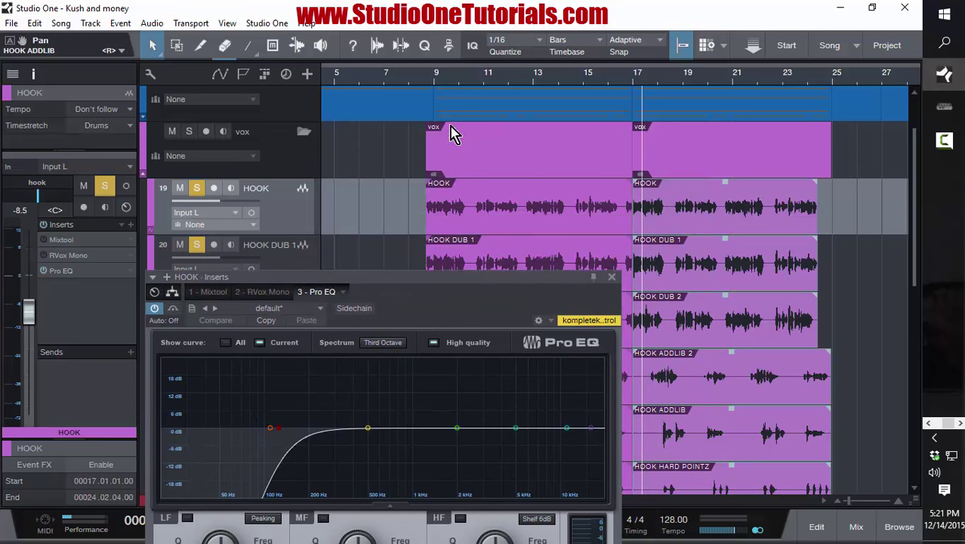
# Unsolo both hook dubs, both hook ad-libs and HOOK HARD POINTZ, leaving only the lead HOOK track soloed
pyautogui.click(428, 75)
pyautogui.scroll(-2, 344, 227)
pyautogui.scroll(-3, 332, 200)
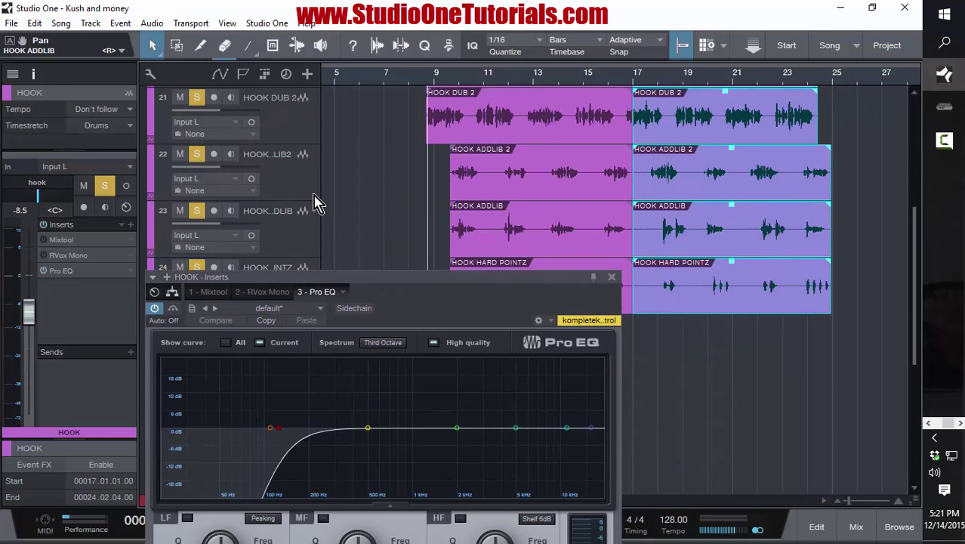
pyautogui.moveTo(195, 228); pyautogui.dragTo(200, 108)
pyautogui.scroll(1, 344, 193)
pyautogui.scroll(2, 343, 193)
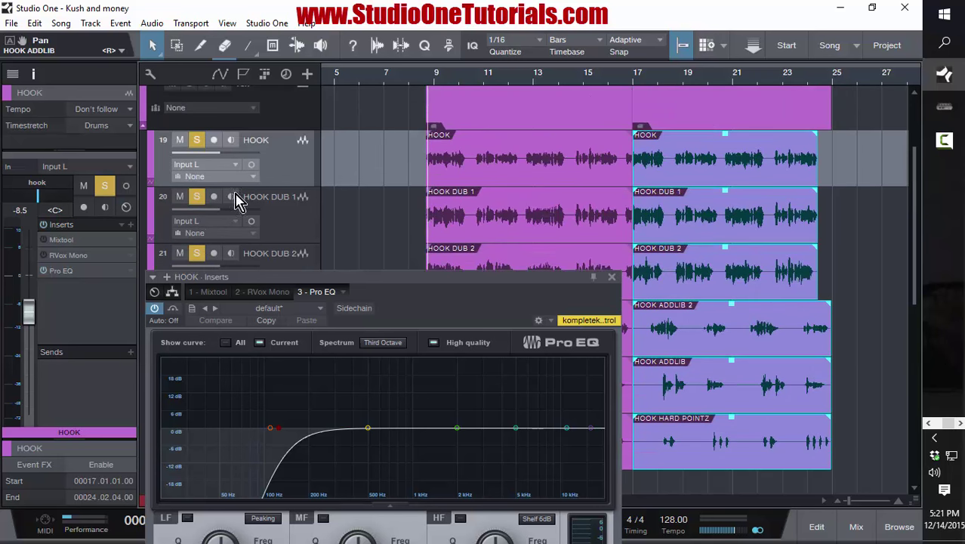
pyautogui.moveTo(198, 252); pyautogui.dragTo(202, 208)
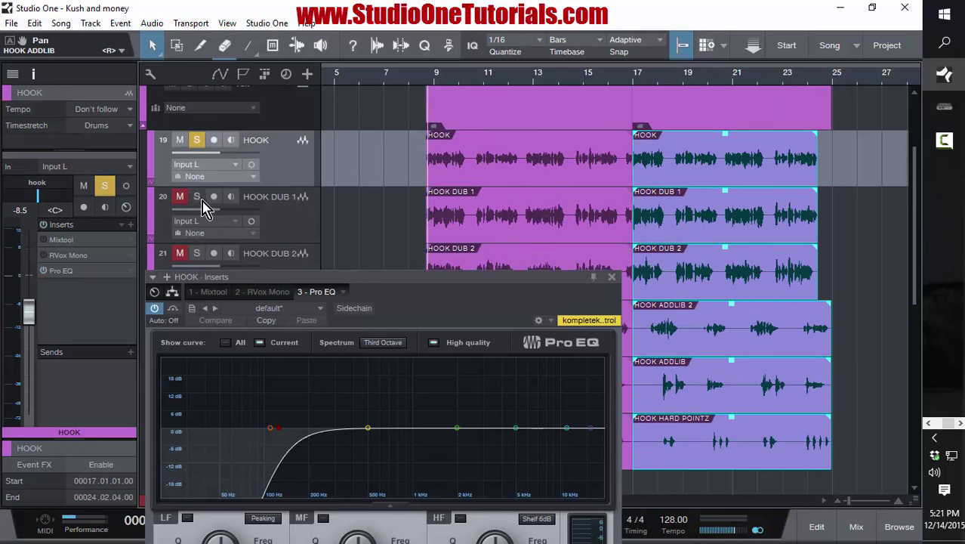
# Play the soloed HOOK track from just before bar 9 with its full Pro EQ window in view
pyautogui.click(420, 84)
pyautogui.press('space')
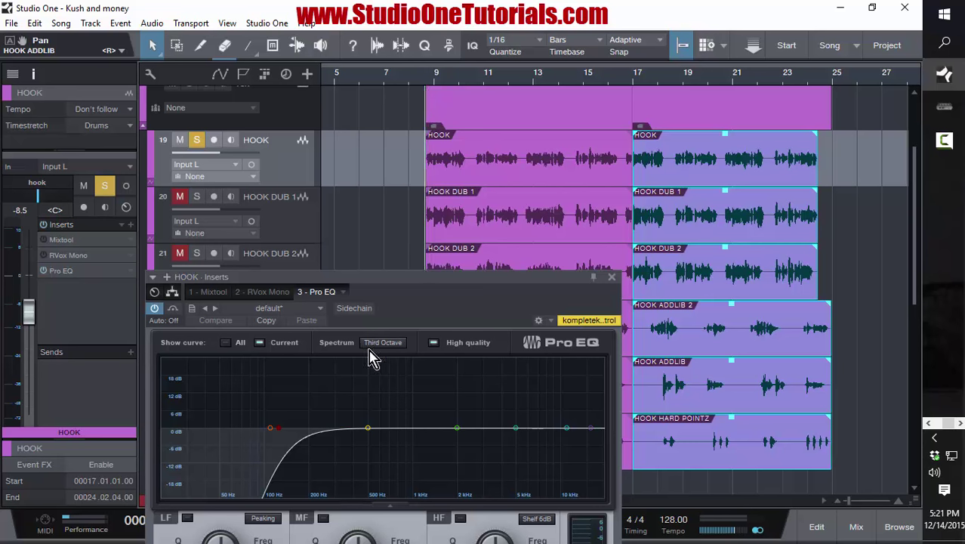
pyautogui.moveTo(366, 287); pyautogui.dragTo(414, 129)
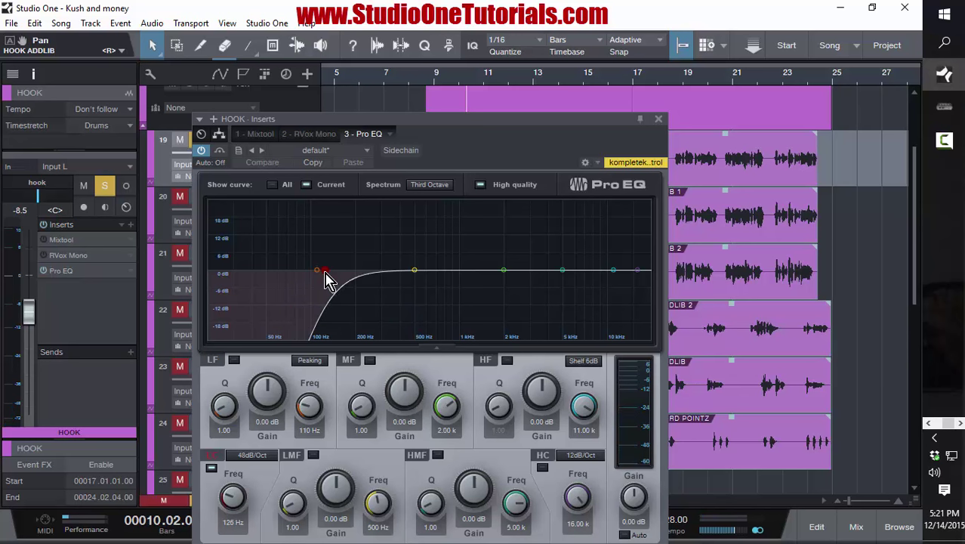
# Try the HOOK Pro EQ's low-cut frequency at 80.9 Hz, set it to 122 Hz, and close the EQ window
pyautogui.moveTo(326, 279); pyautogui.dragTo(326, 279)
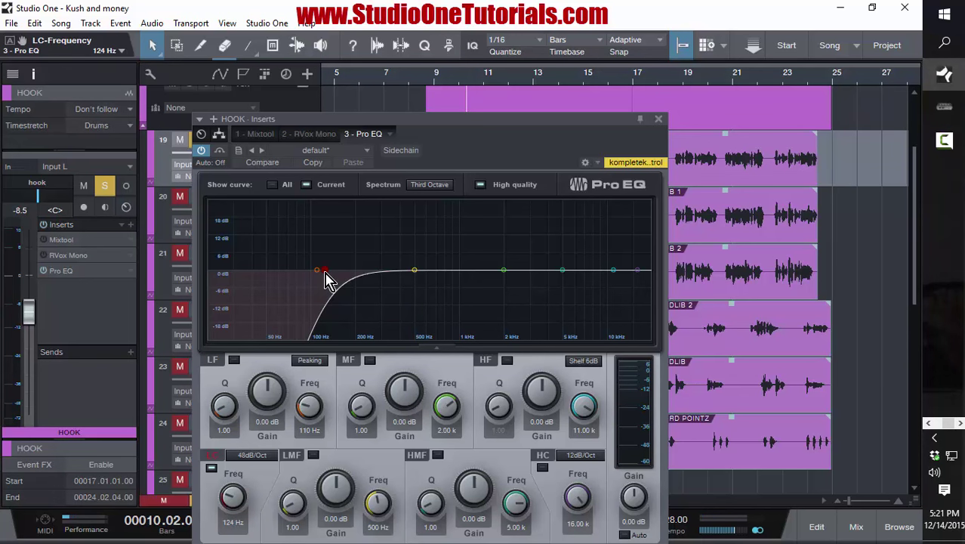
pyautogui.moveTo(325, 280); pyautogui.dragTo(301, 284)
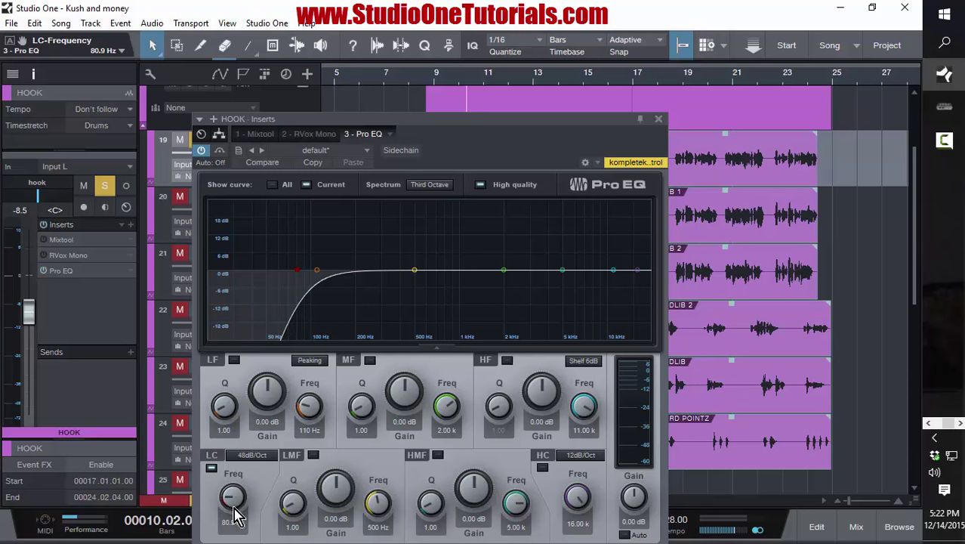
pyautogui.moveTo(232, 510); pyautogui.dragTo(235, 493)
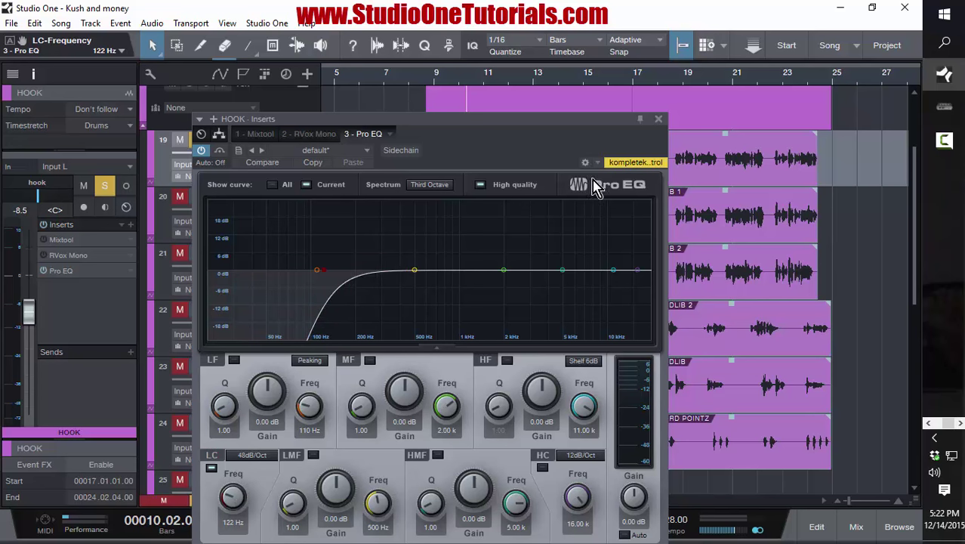
pyautogui.click(658, 119)
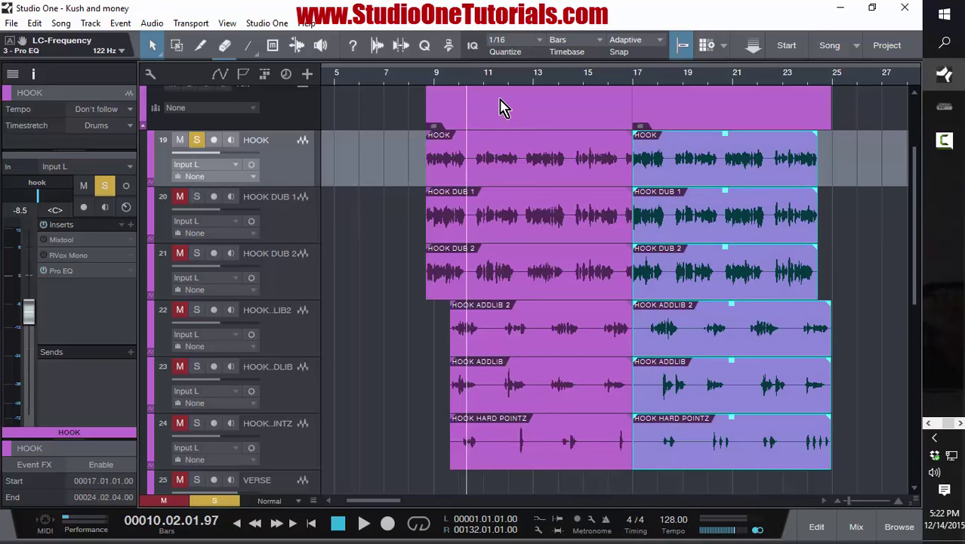
# Play the soloed HOOK track from just before its first clip and toggle its Pro EQ to compare the sound
pyautogui.click(423, 73)
pyautogui.press('space')
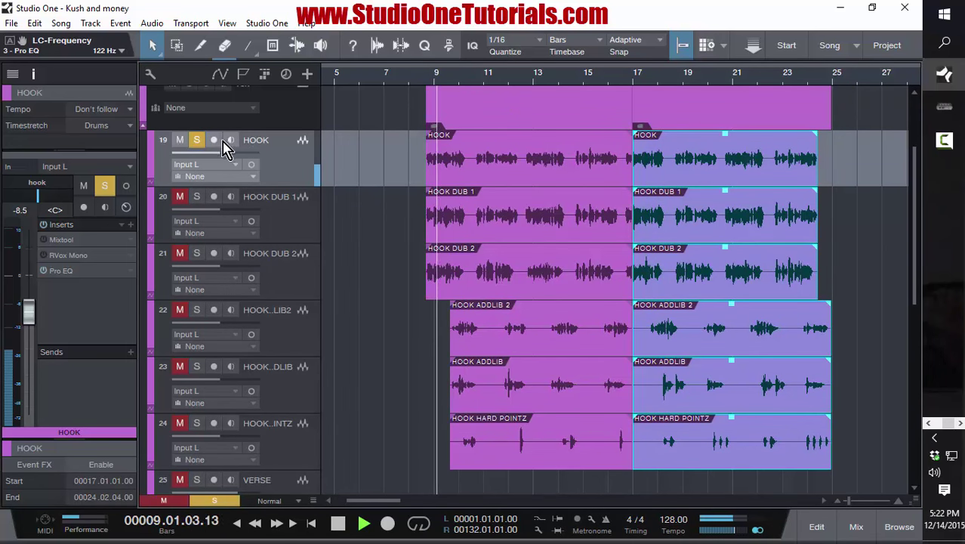
pyautogui.click(42, 271)
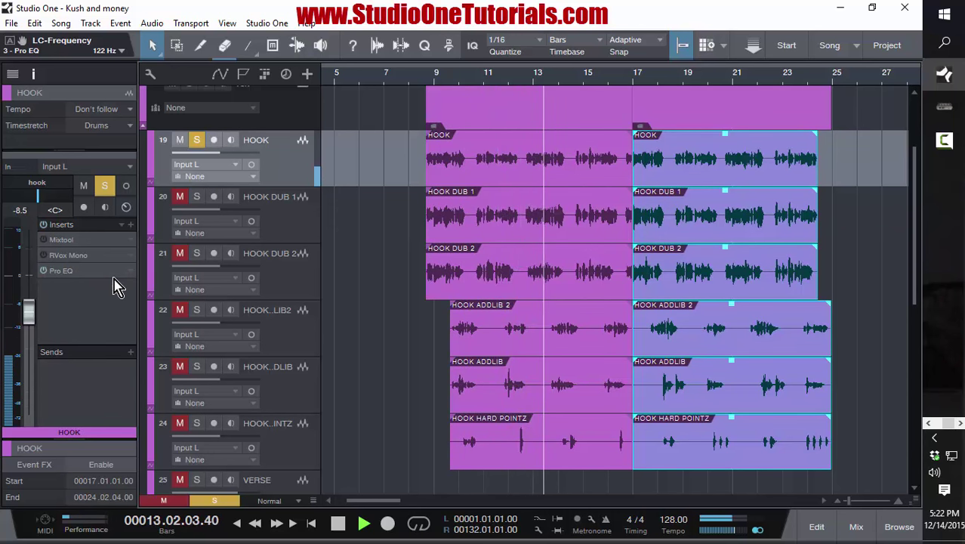
# Solo the HOOK DUB 1 and HOOK DUB 2 tracks with the Pro EQ insert active on each
pyautogui.click(298, 231)
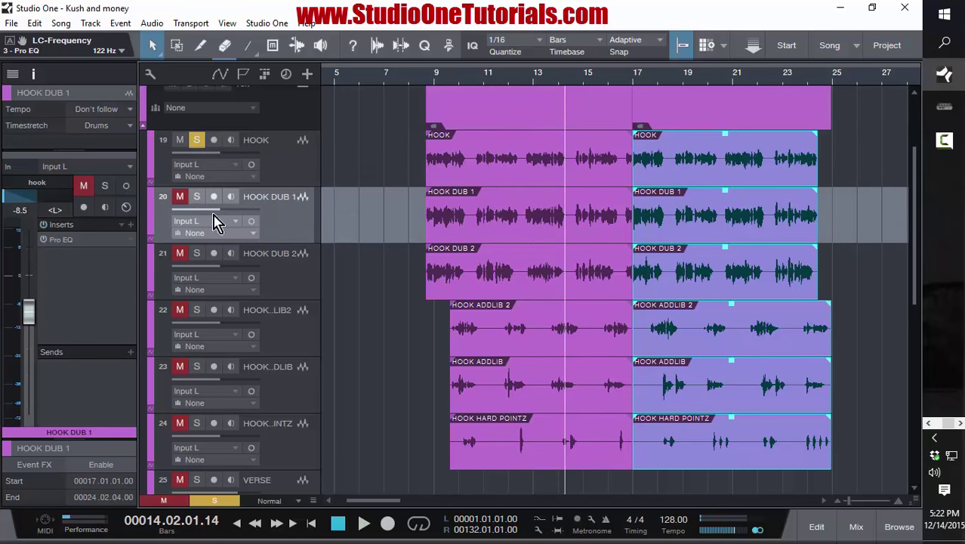
pyautogui.click(180, 197)
pyautogui.click(196, 196)
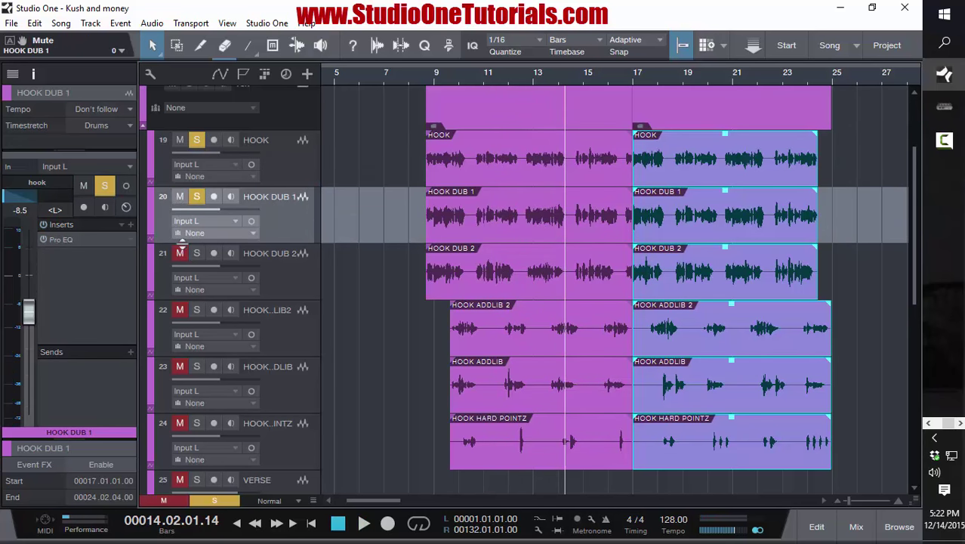
pyautogui.click(280, 287)
pyautogui.click(44, 240)
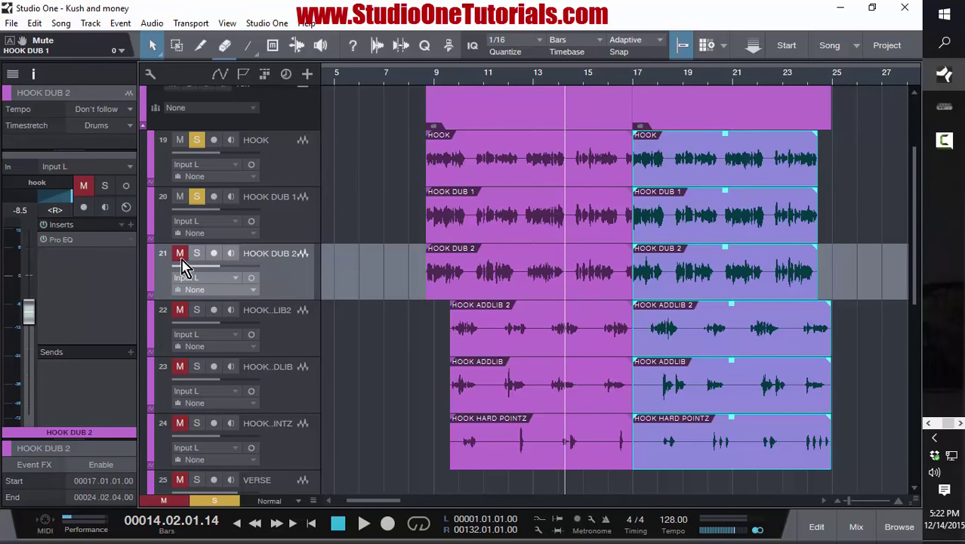
pyautogui.click(179, 254)
pyautogui.click(197, 253)
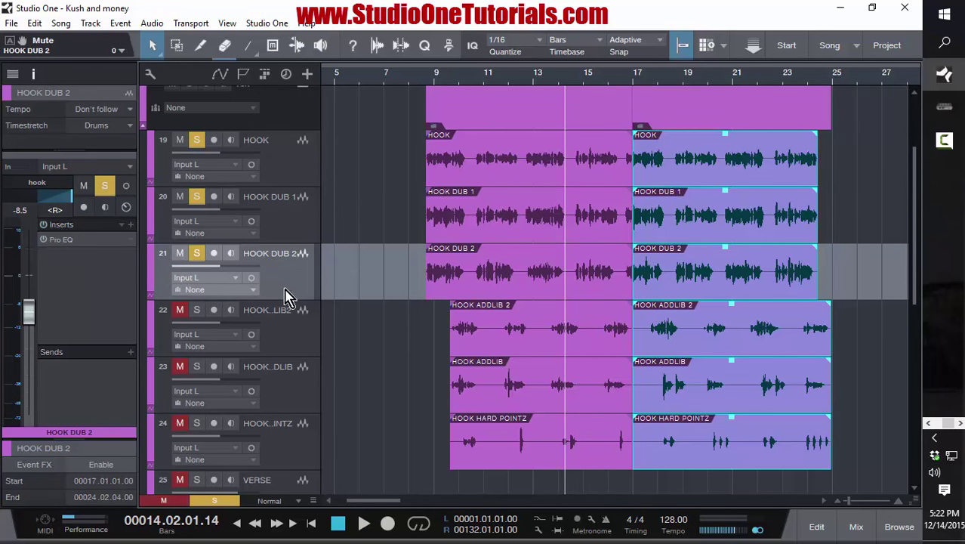
# Enable the Pro EQ insert on the HOOK ADDLIB 2 and HOOK ADDLIB tracks and solo both tracks
pyautogui.click(299, 351)
pyautogui.click(44, 240)
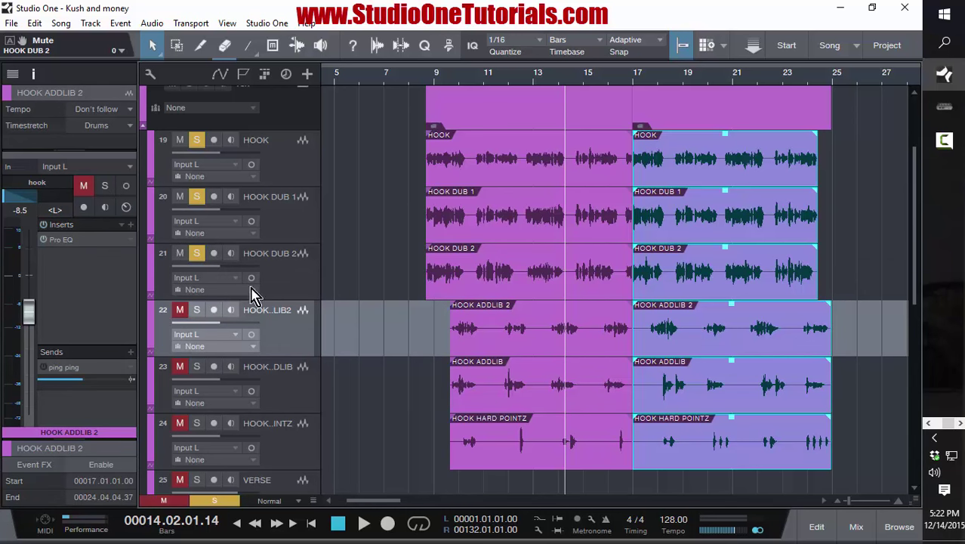
pyautogui.click(180, 310)
pyautogui.click(196, 310)
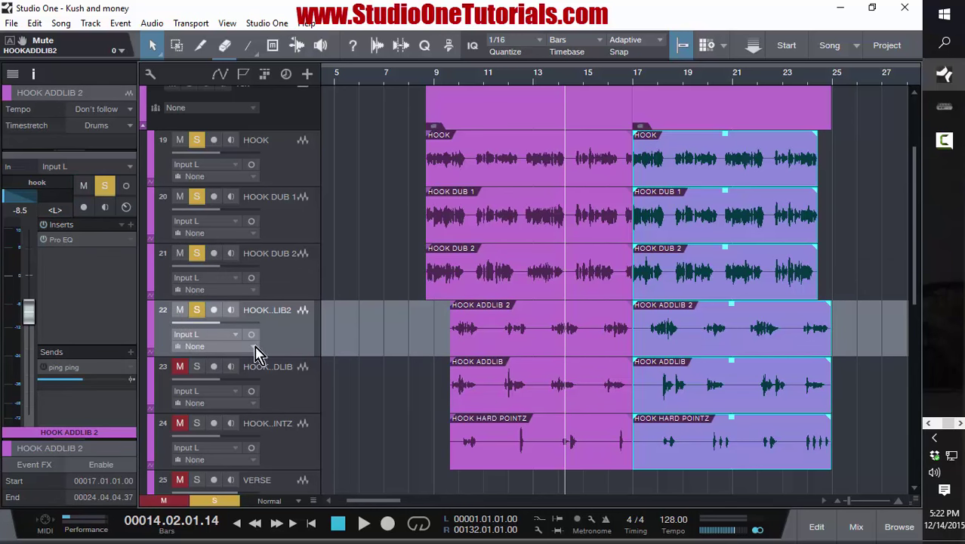
pyautogui.click(301, 398)
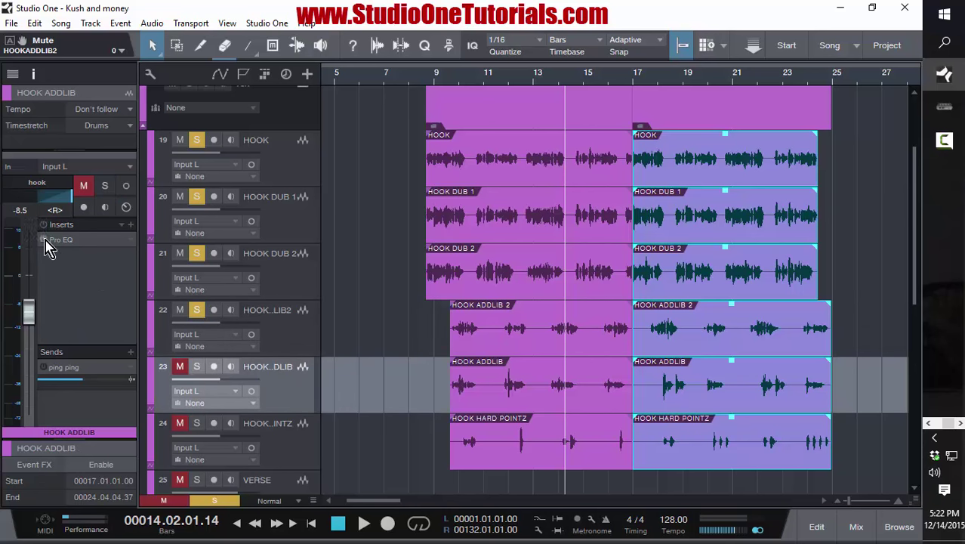
pyautogui.click(170, 369)
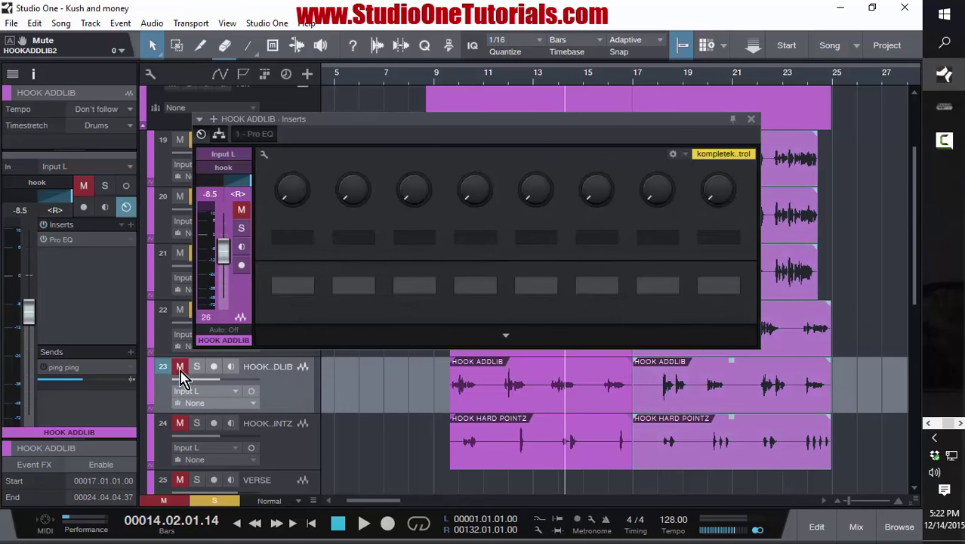
pyautogui.click(179, 366)
pyautogui.click(197, 366)
# Enable the Pro EQ on HOOK HARD POINTZ with DevilLoc left off, solo the track, and save the song
pyautogui.click(289, 446)
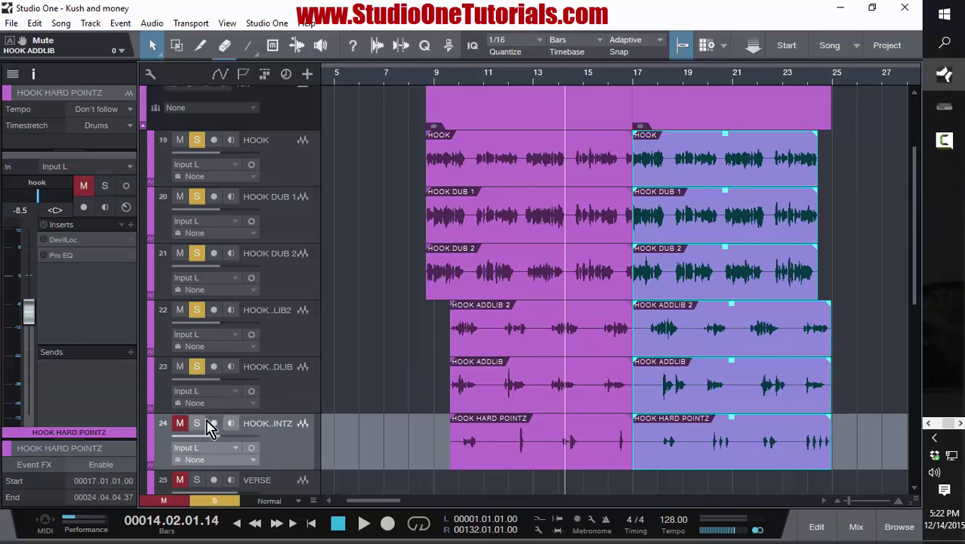
pyautogui.click(180, 423)
pyautogui.click(196, 422)
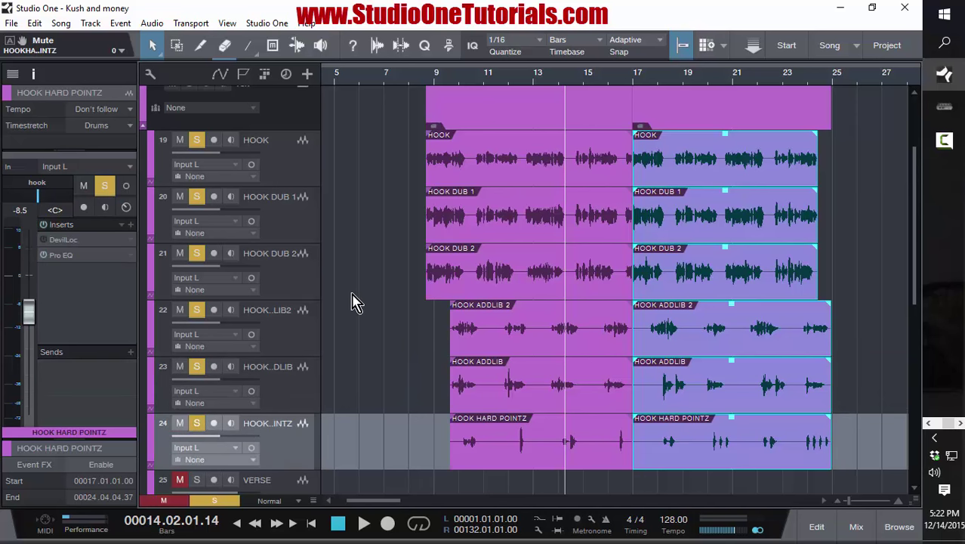
pyautogui.scroll(3, 355, 299)
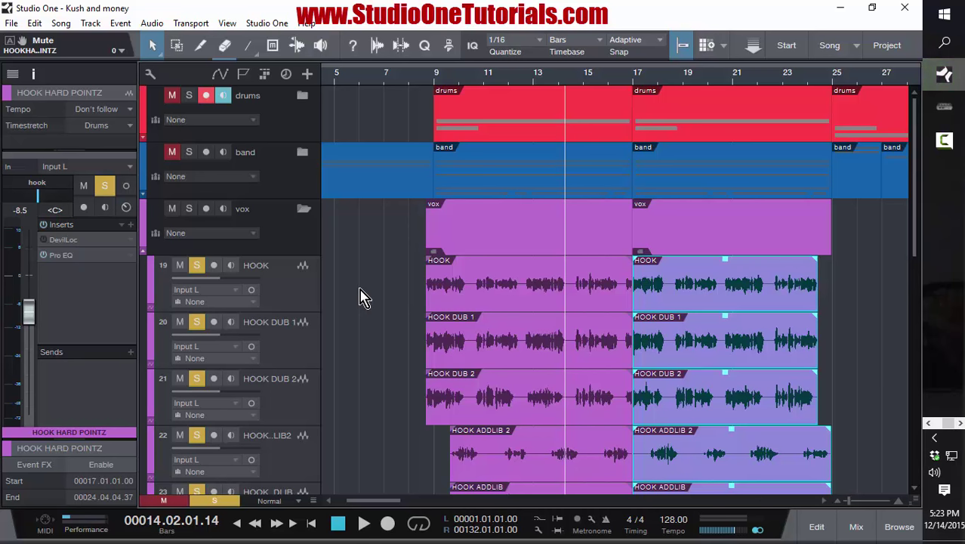
pyautogui.hotkey('ctrl', 's')
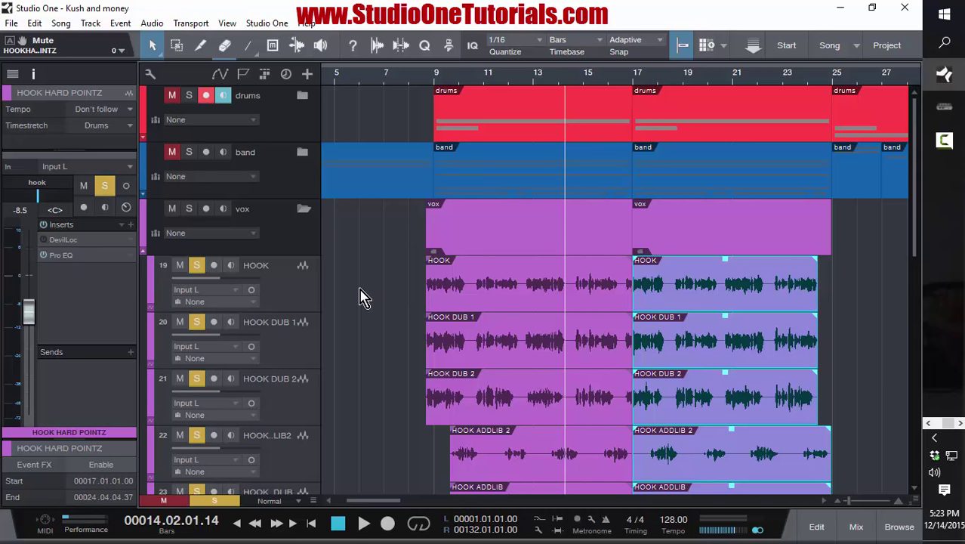
# Expand the band and drums folders and look through the full track list down to the hook vocals
pyautogui.click(302, 154)
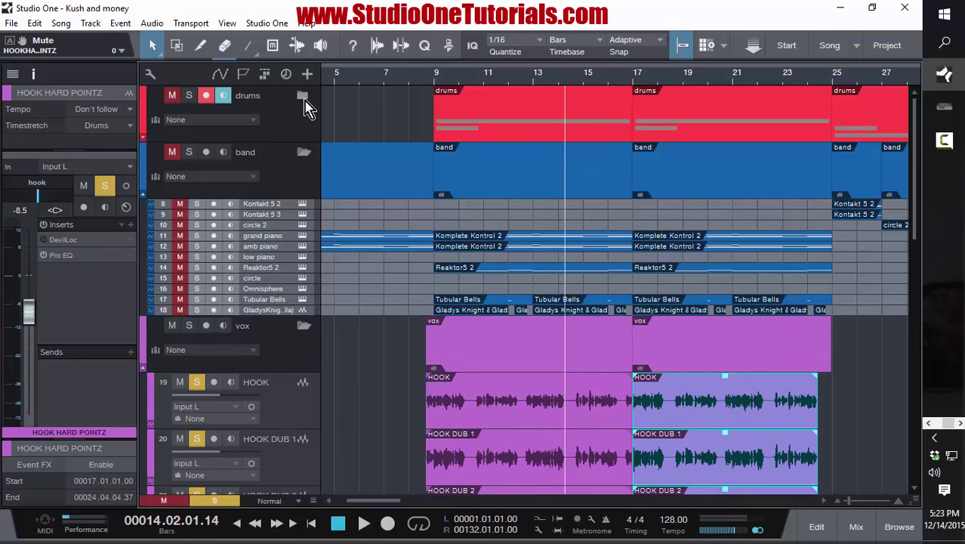
pyautogui.click(303, 96)
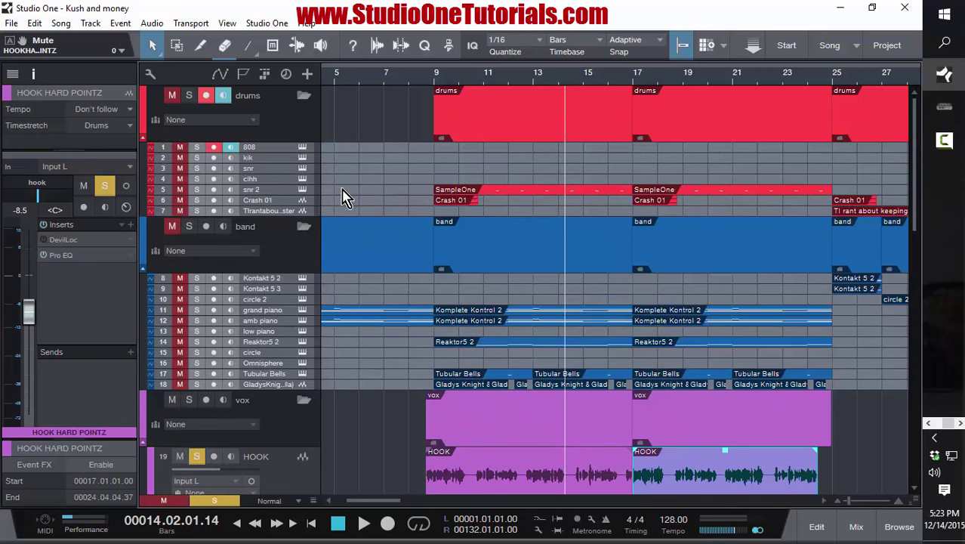
pyautogui.scroll(-4, 346, 198)
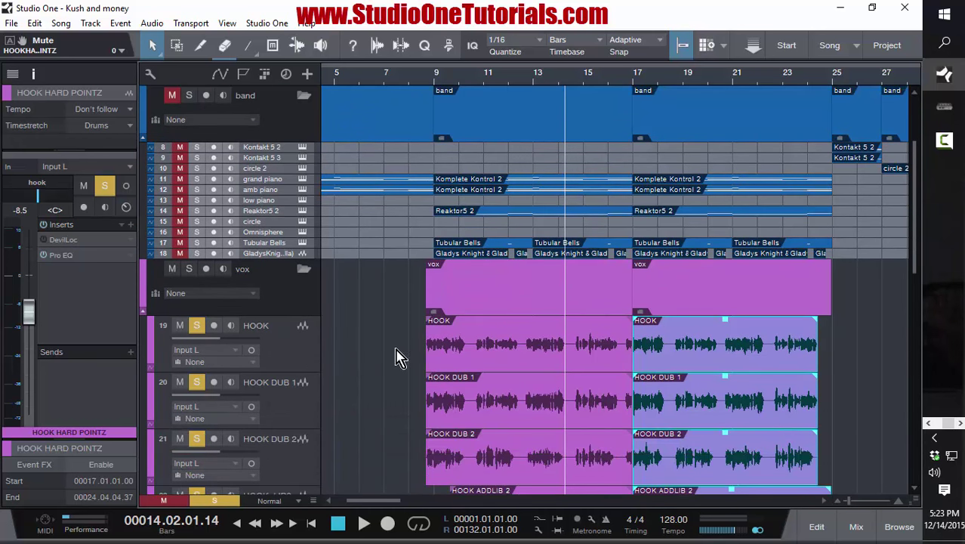
pyautogui.scroll(5, 391, 329)
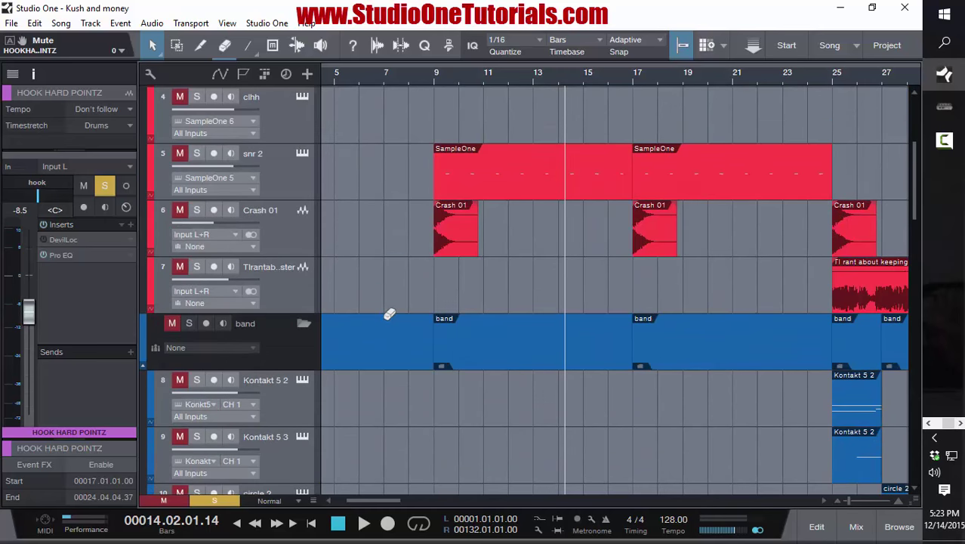
pyautogui.scroll(-10, 389, 317)
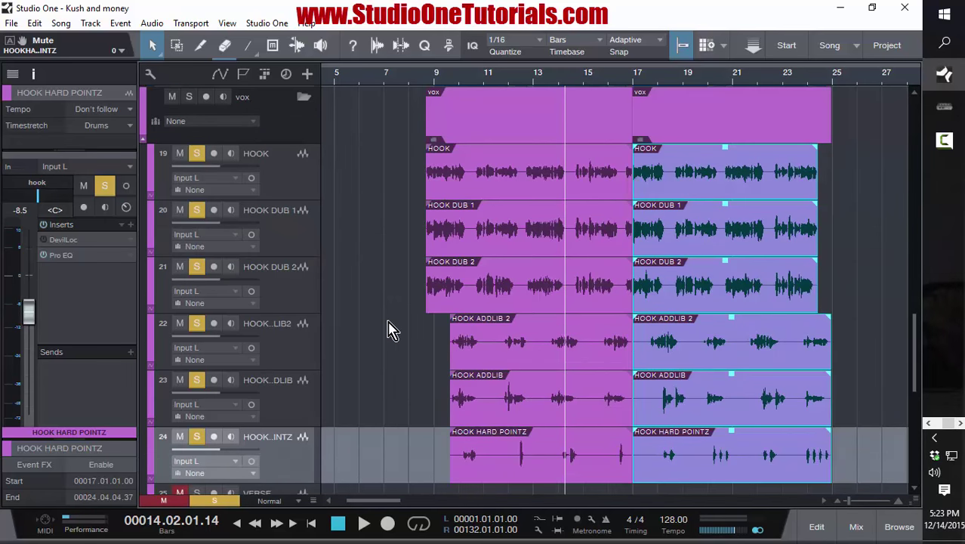
pyautogui.scroll(-4, 389, 329)
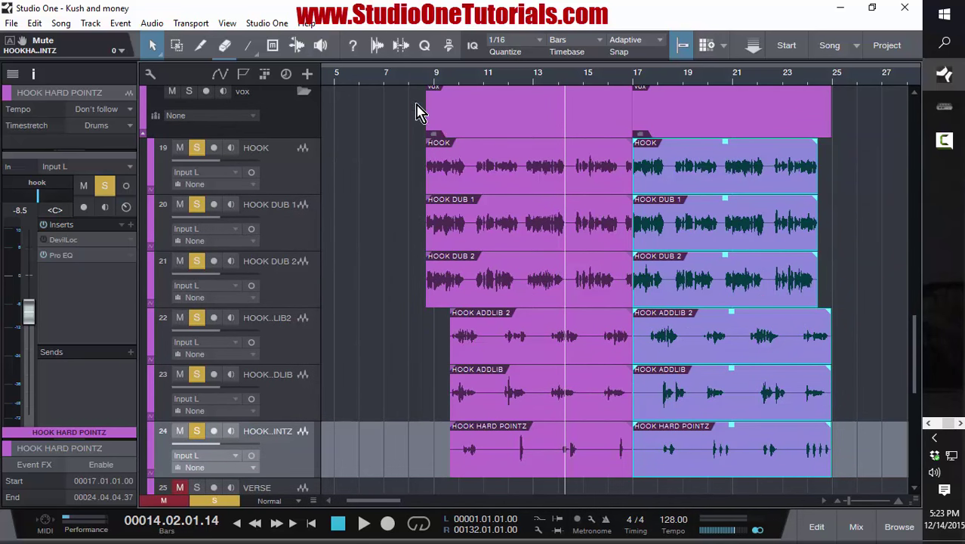
# Unsolo all six hook vocal tracks, from HOOK down to HOOK HARD POINTZ
pyautogui.click(197, 147)
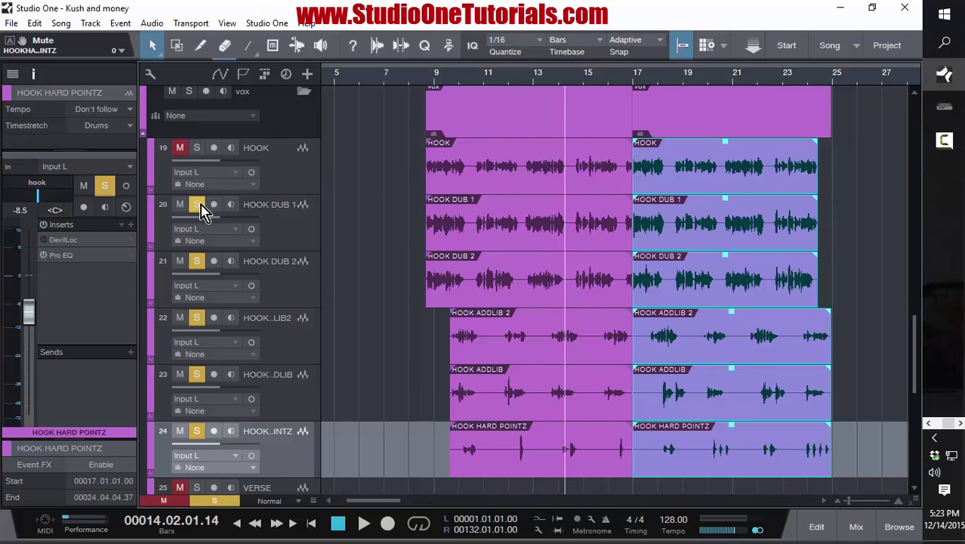
pyautogui.click(196, 205)
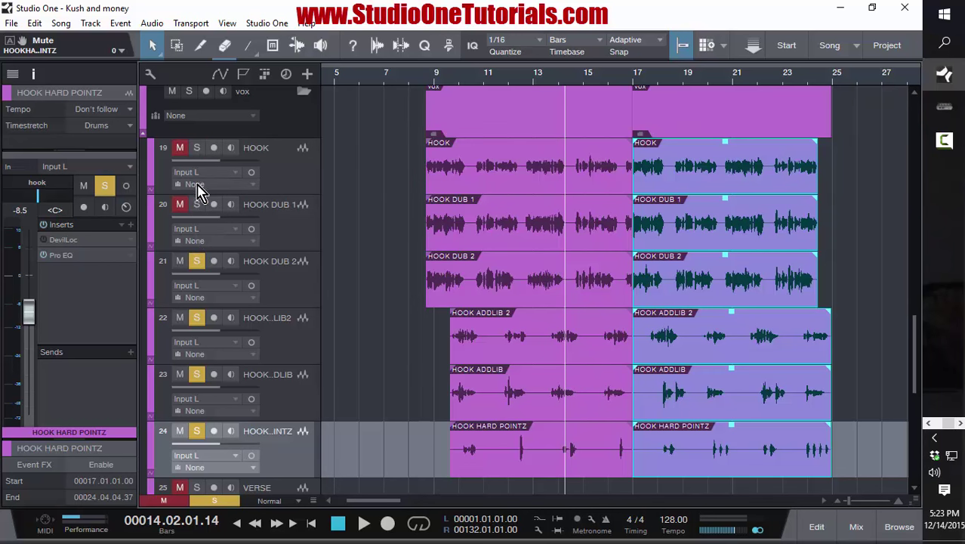
pyautogui.click(196, 261)
pyautogui.click(196, 317)
pyautogui.click(197, 373)
pyautogui.click(196, 430)
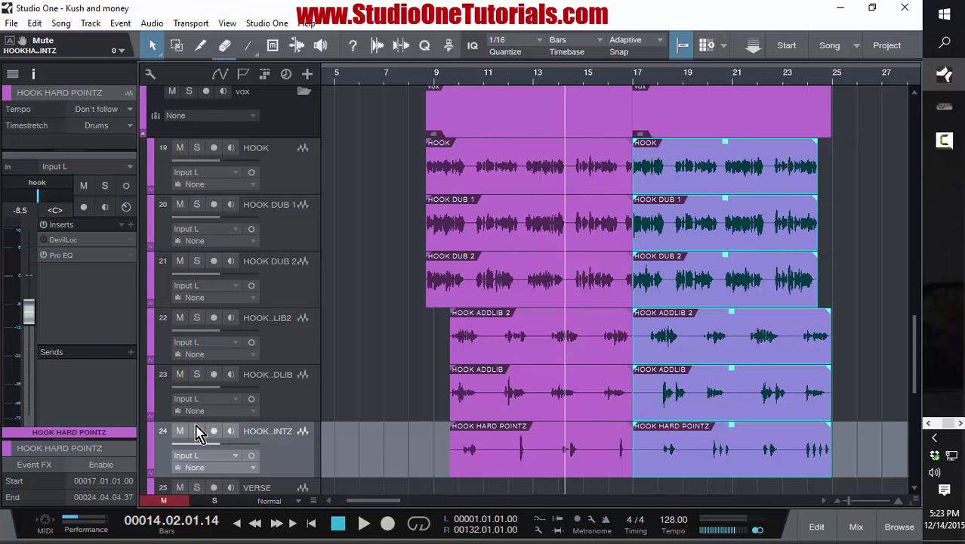
# Play the full mix from bar 8 through the hook section
pyautogui.scroll(-2, 380, 202)
pyautogui.scroll(3, 380, 203)
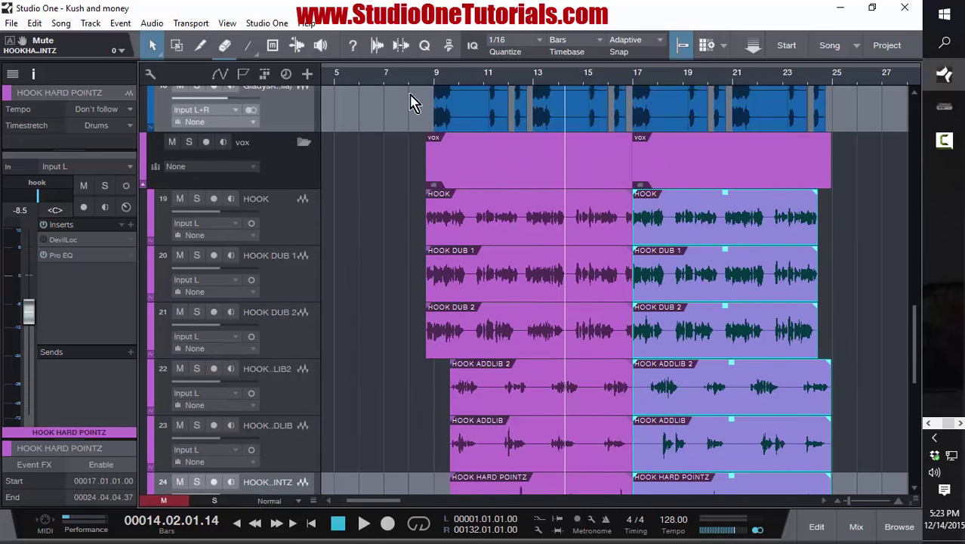
pyautogui.click(412, 77)
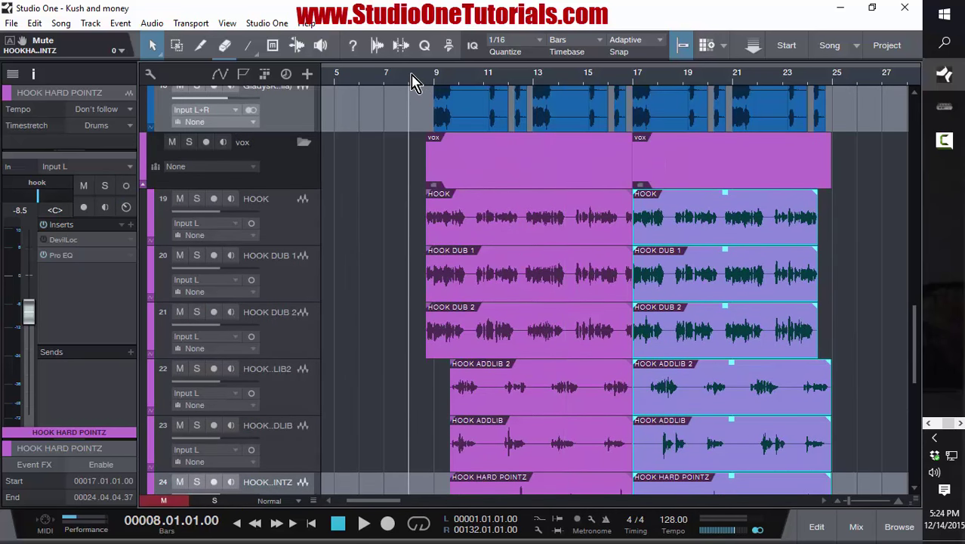
pyautogui.press('space')
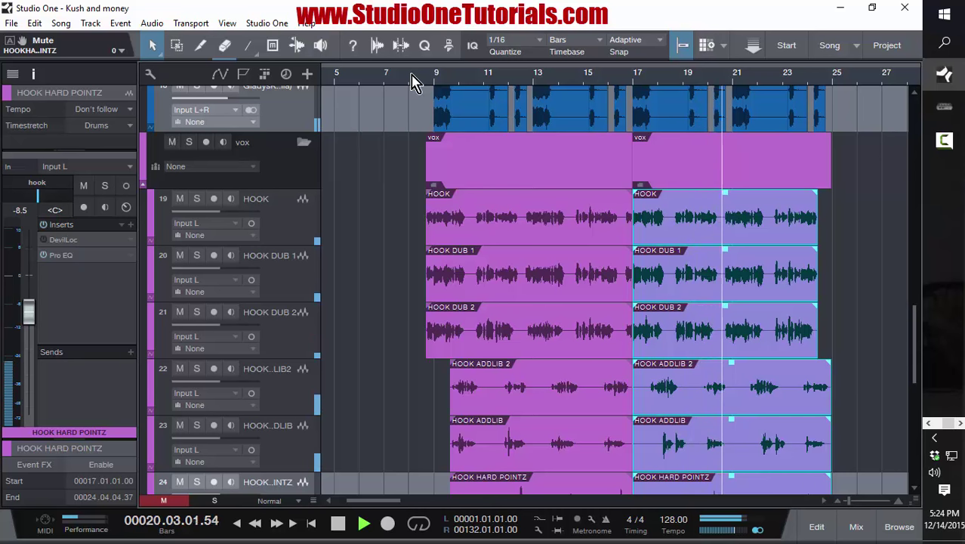
# Show an enlarged mixer with the FX and bus channels in view, and stop playback after restarting it near bar 9
pyautogui.press('F3')
pyautogui.moveTo(491, 500); pyautogui.dragTo(709, 521)
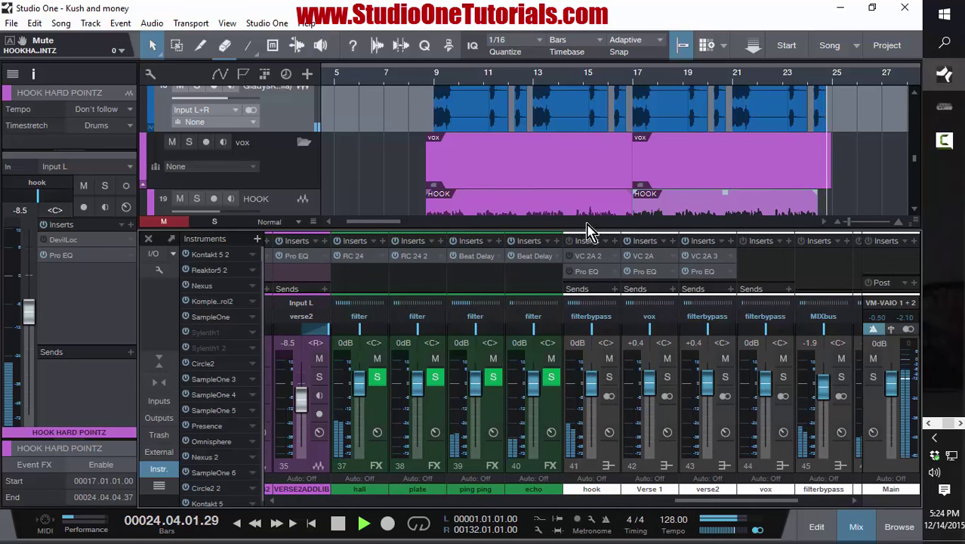
pyautogui.moveTo(586, 228); pyautogui.dragTo(576, 164)
pyautogui.click(429, 79)
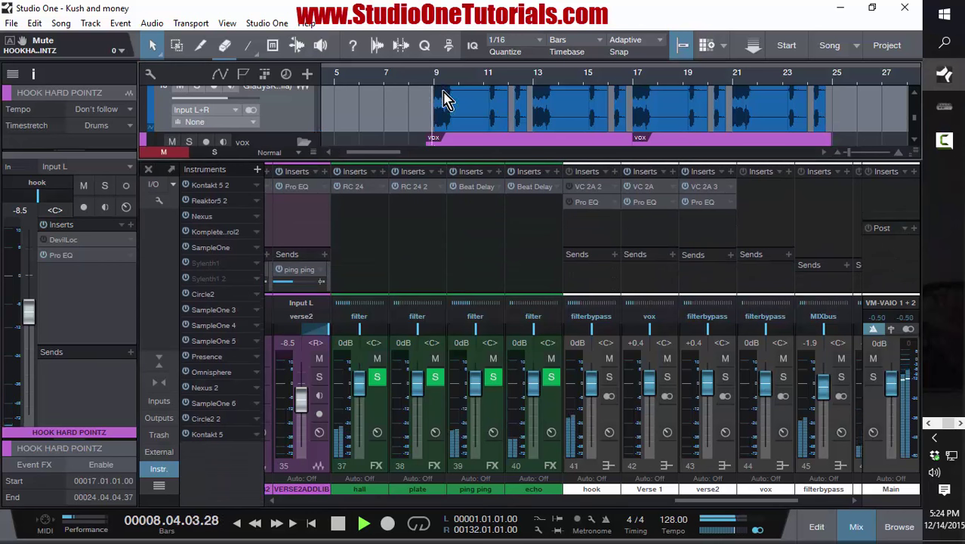
pyautogui.press('space')
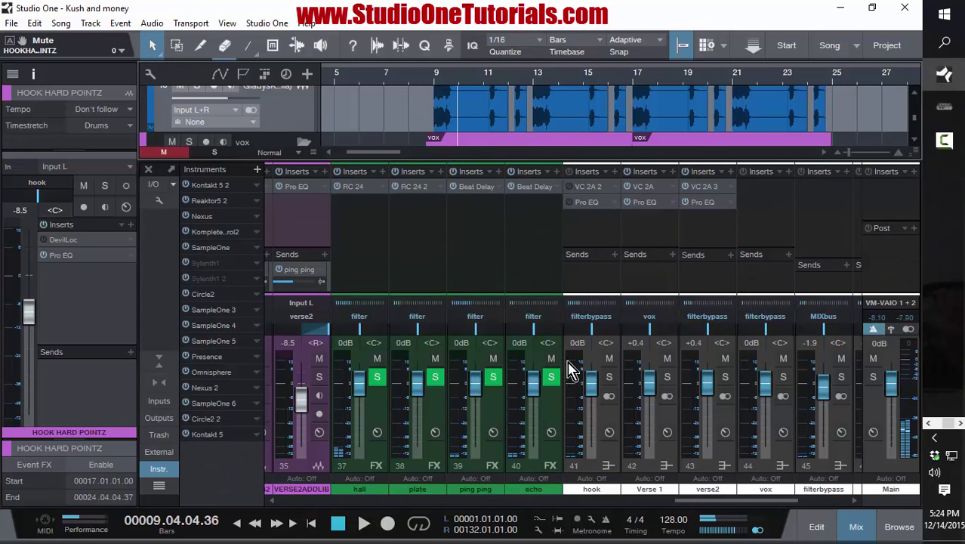
# Enable the Mixtool insert on the HOOK track and play back the start of the hook
pyautogui.moveTo(747, 507); pyautogui.dragTo(560, 518)
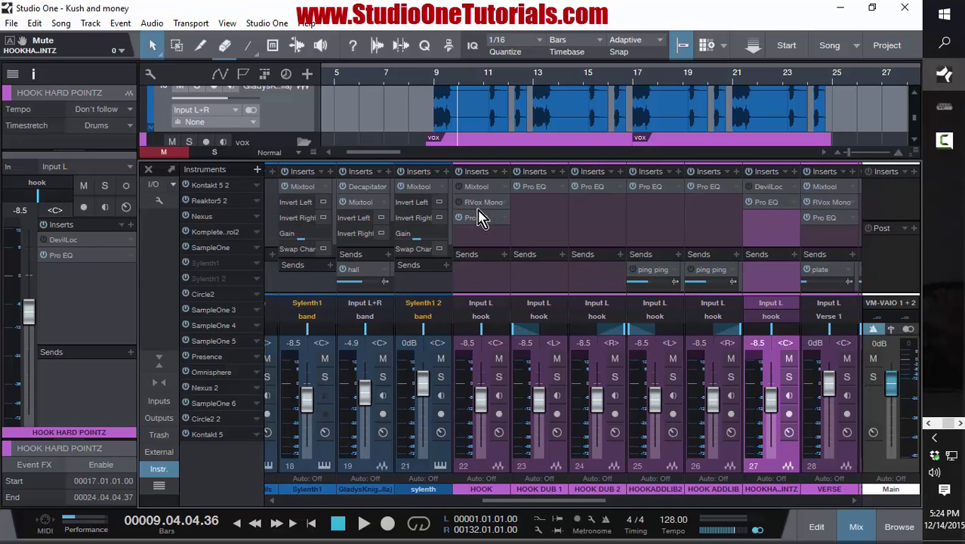
pyautogui.click(490, 185)
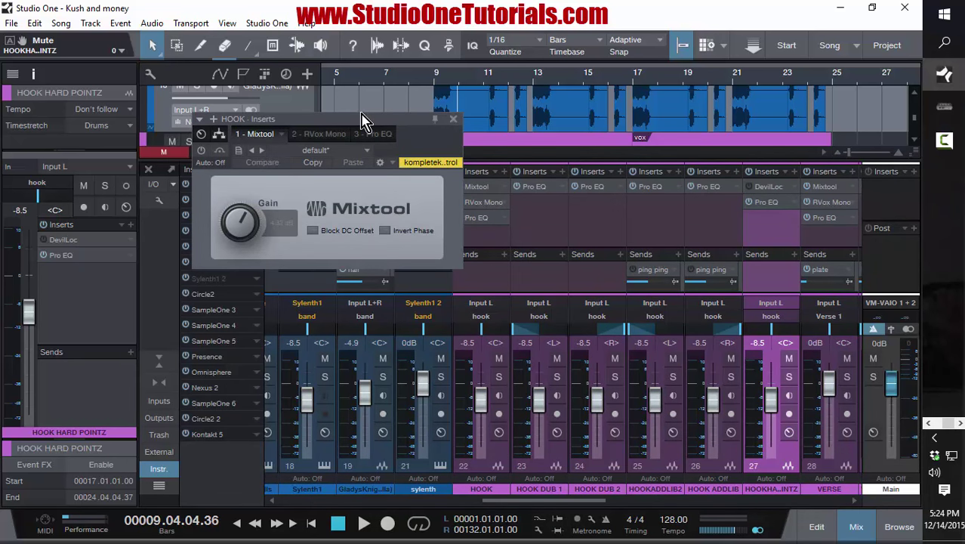
pyautogui.moveTo(392, 133); pyautogui.dragTo(306, 98)
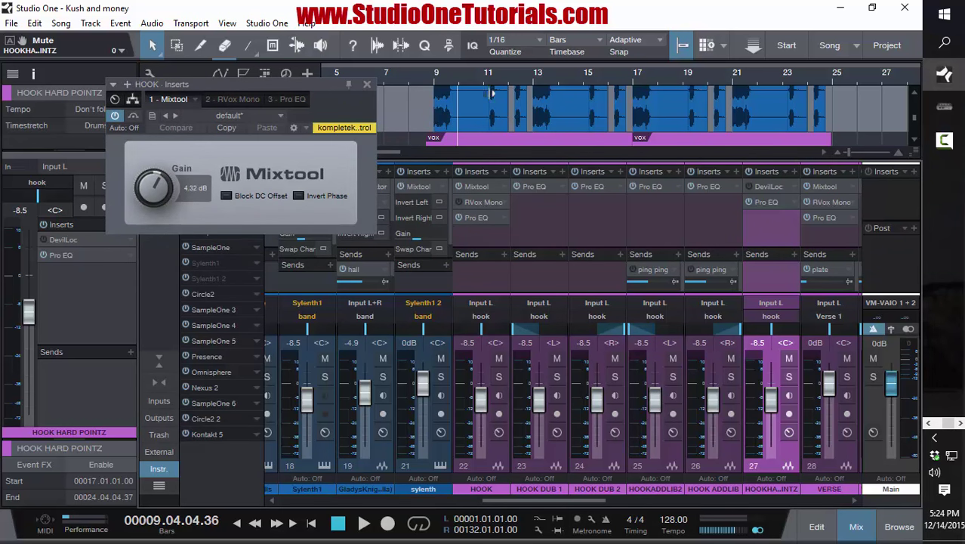
pyautogui.click(428, 89)
pyautogui.press('space')
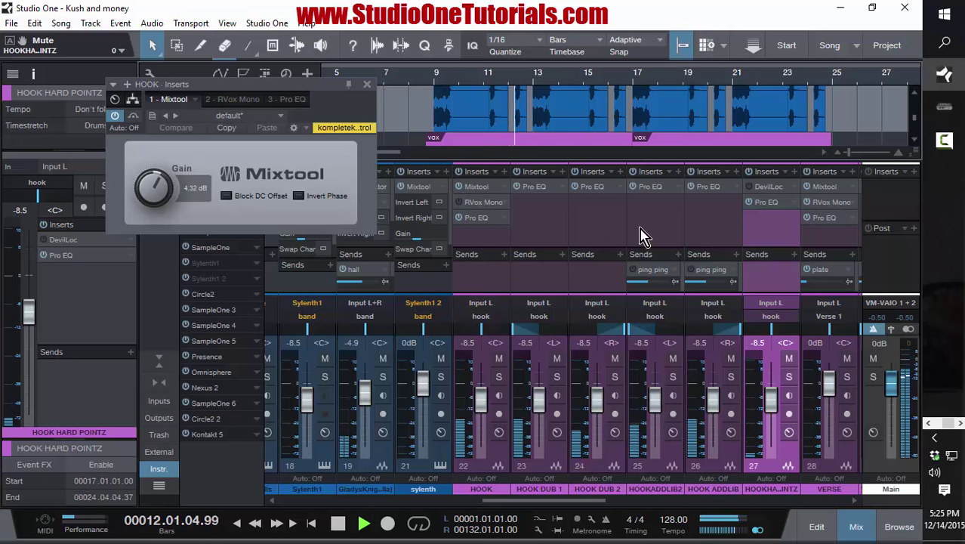
pyautogui.press('space')
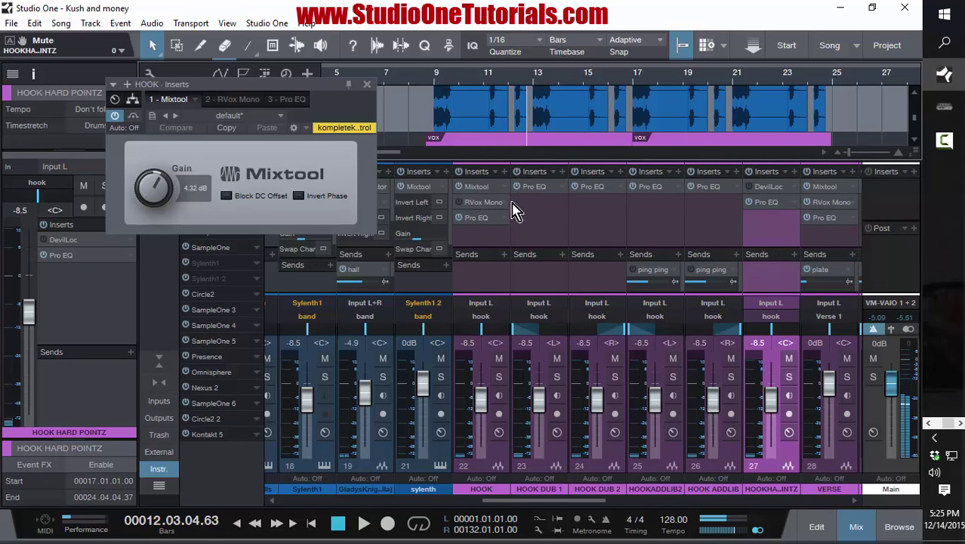
# Open and enable RVox Mono on the HOOK track, leaving its Comp control at -8.9
pyautogui.doubleClick(483, 204)
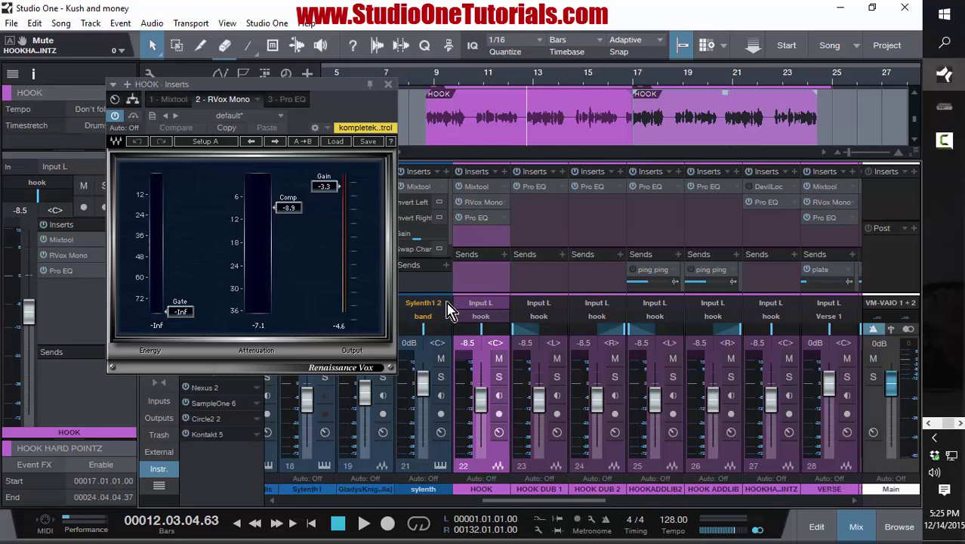
pyautogui.click(335, 142)
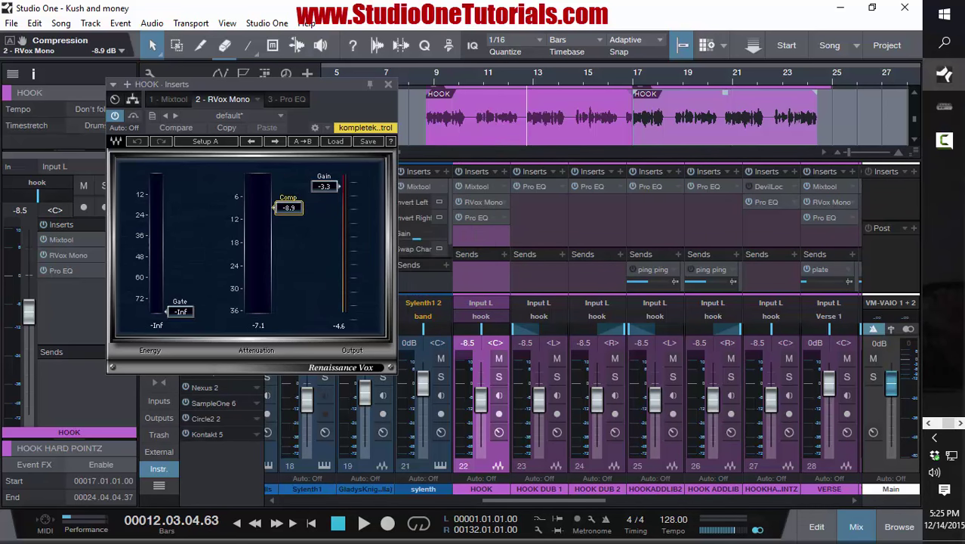
pyautogui.click(295, 251)
# Hide the mixer, enlarge the tracks and examine the waveform levels of HOOK, HOOK DUB 1 and HOOK DUB 2 up close
pyautogui.moveTo(434, 89); pyautogui.dragTo(529, 132)
pyautogui.scroll(-3, 529, 132)
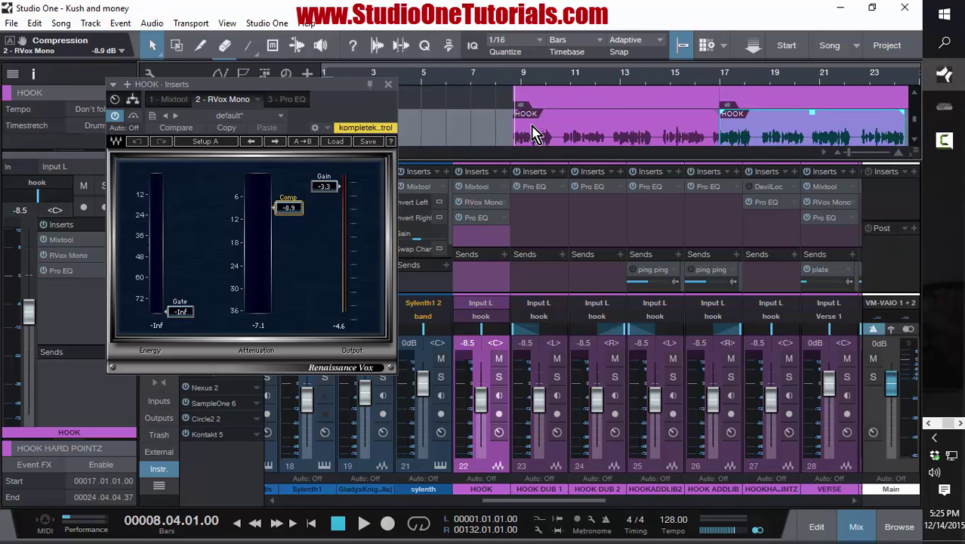
pyautogui.moveTo(562, 160); pyautogui.dragTo(562, 228)
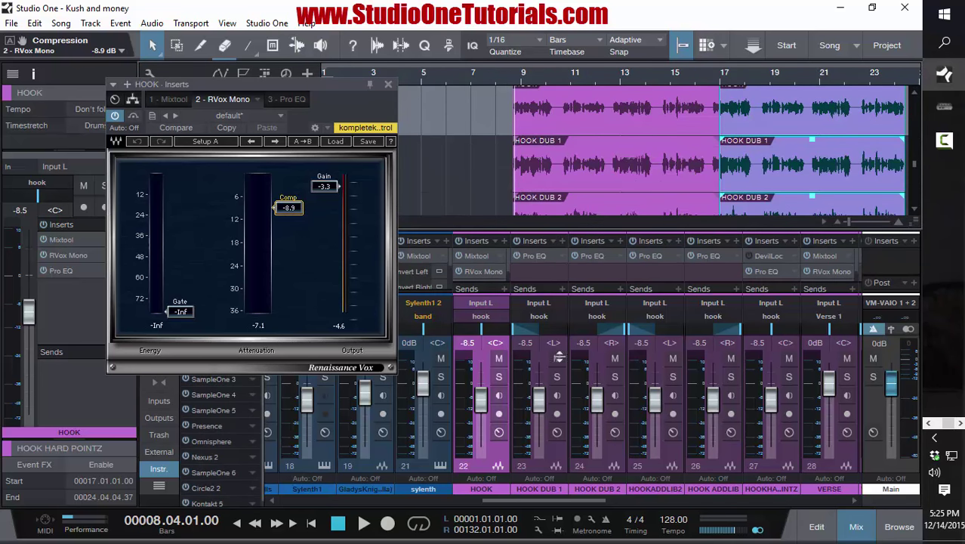
pyautogui.scroll(1, 604, 147)
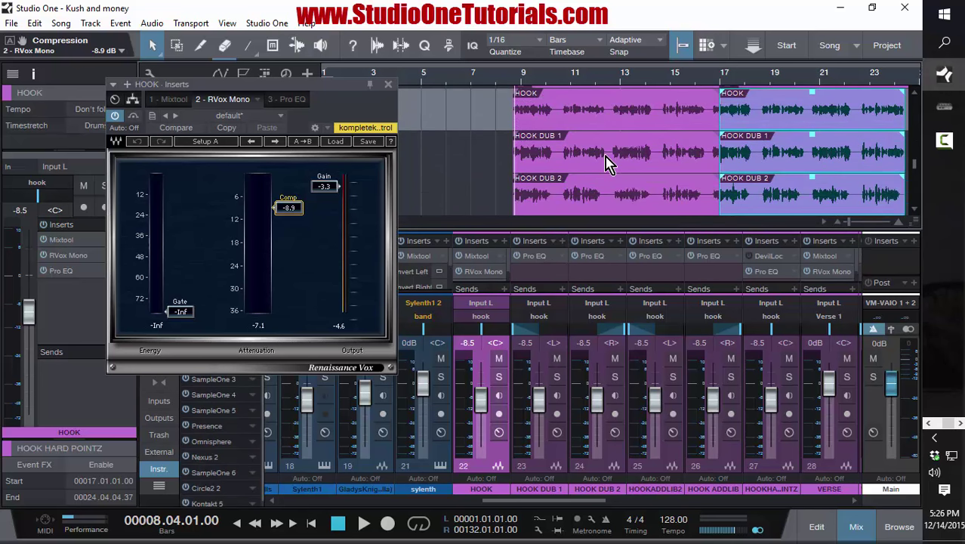
pyautogui.press('F3')
pyautogui.hotkey('alt', 'e')
pyautogui.hotkey('alt', 'e')
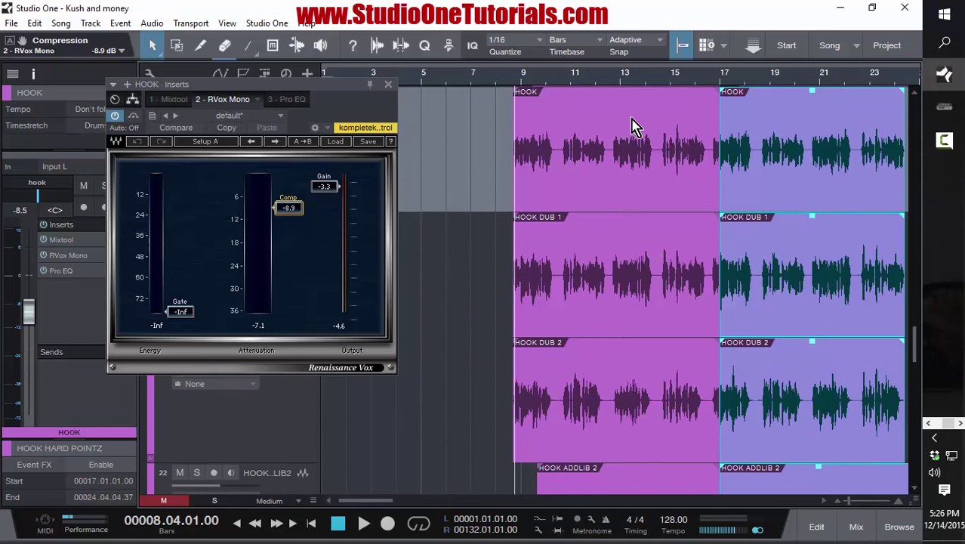
pyautogui.scroll(5, 632, 83)
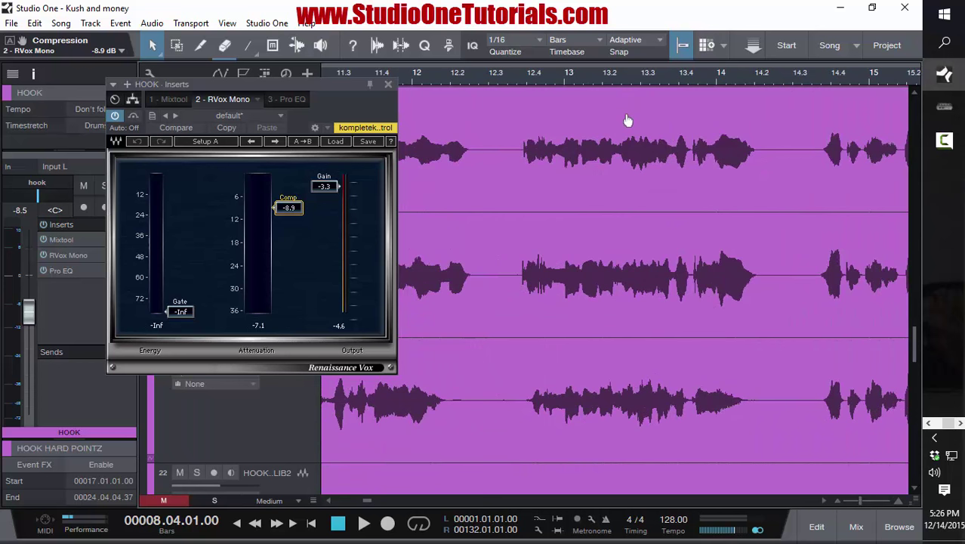
pyautogui.scroll(-3, 623, 113)
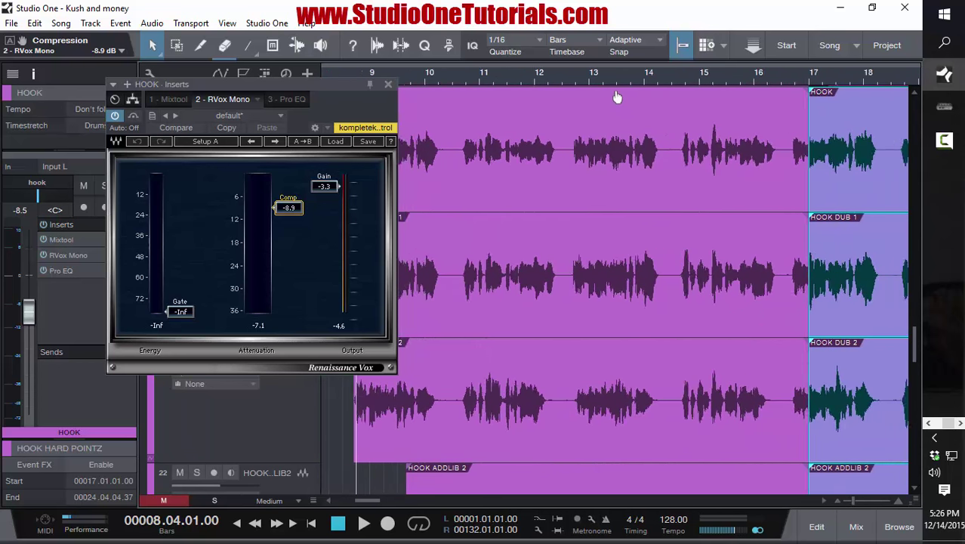
pyautogui.scroll(-4, 617, 97)
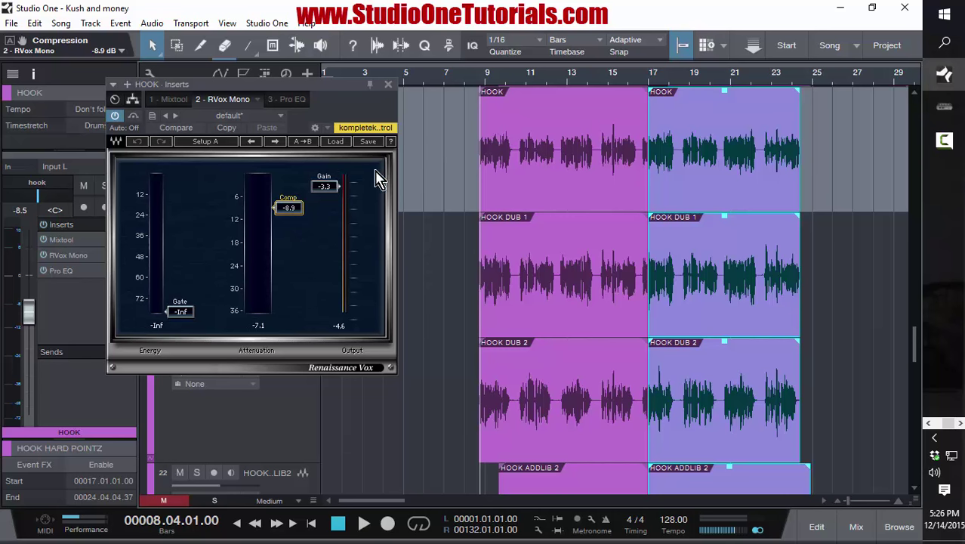
# Inspect the Gain and Comp controls of RVox Mono and move the plug-in window clear of the hook clips
pyautogui.click(329, 304)
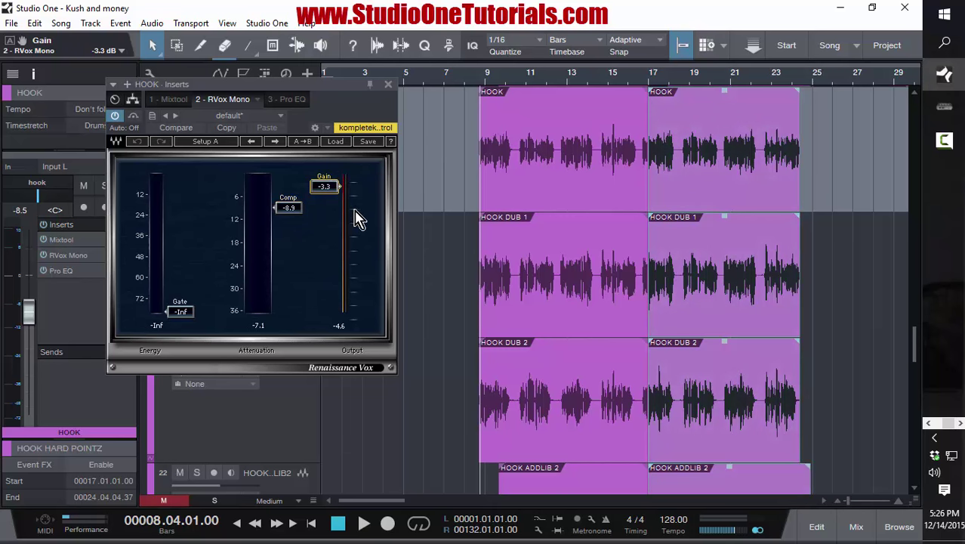
pyautogui.click(290, 205)
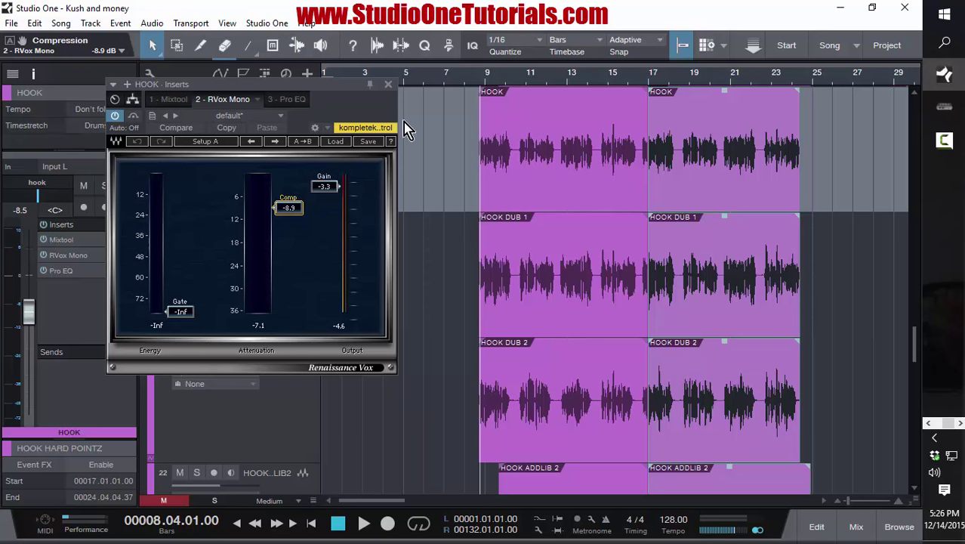
pyautogui.scroll(1, 452, 179)
pyautogui.moveTo(339, 94); pyautogui.dragTo(252, 96)
pyautogui.scroll(-2, 457, 187)
pyautogui.scroll(3, 457, 185)
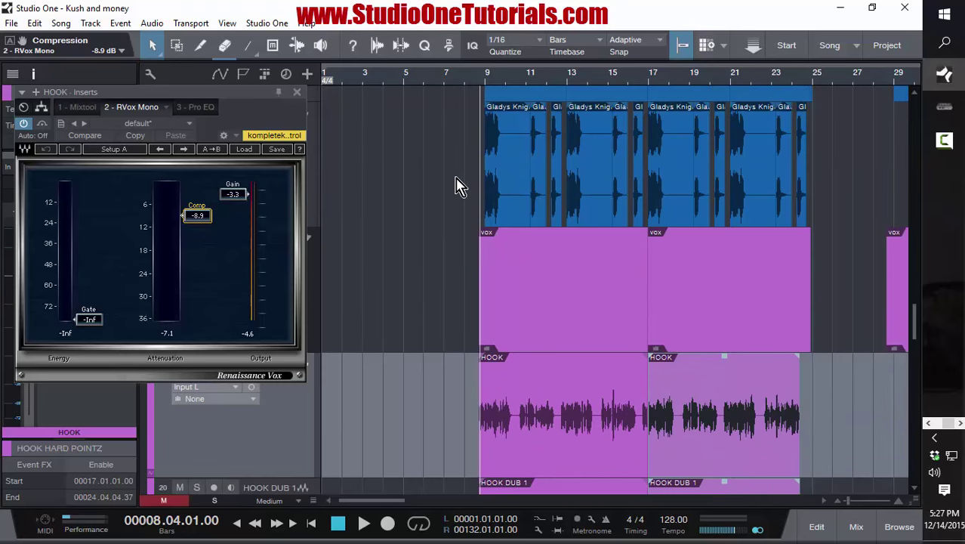
pyautogui.scroll(-1, 453, 177)
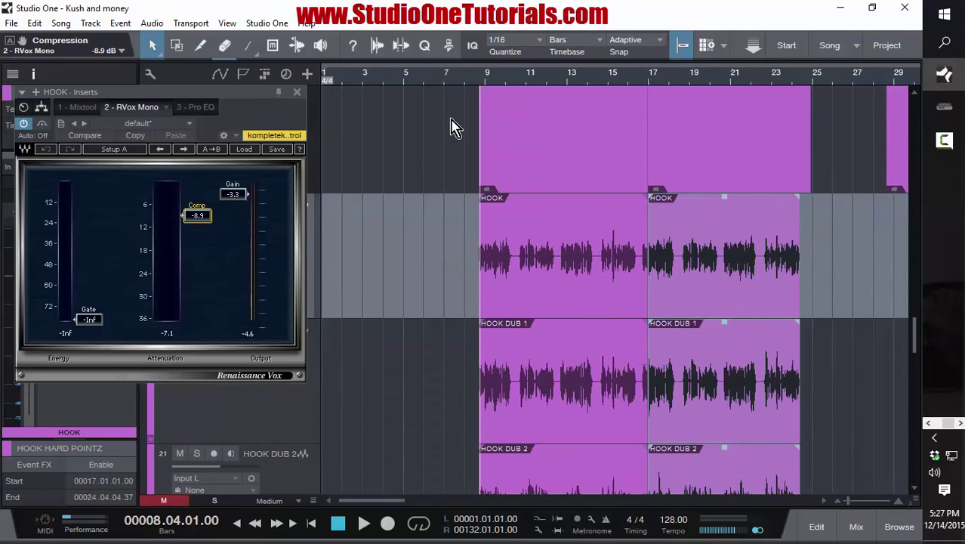
# Play the song from bar 6 through the first hook while watching the RVox Mono meters, and close the plug-in window
pyautogui.click(442, 79)
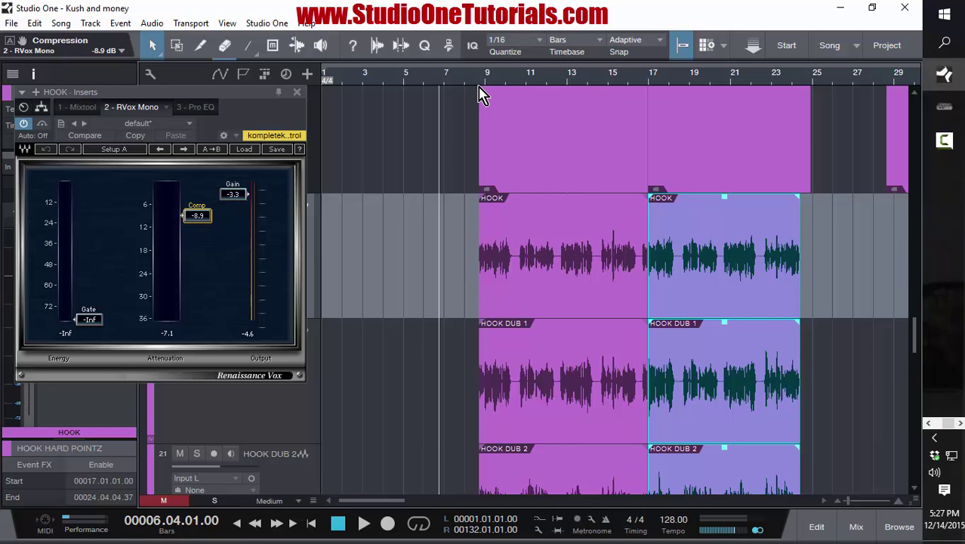
pyautogui.press('space')
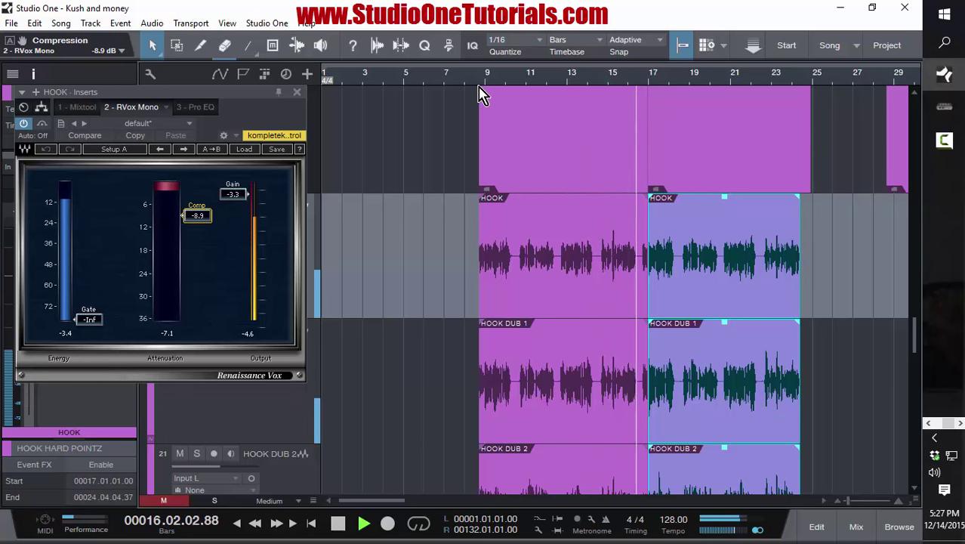
pyautogui.press('space')
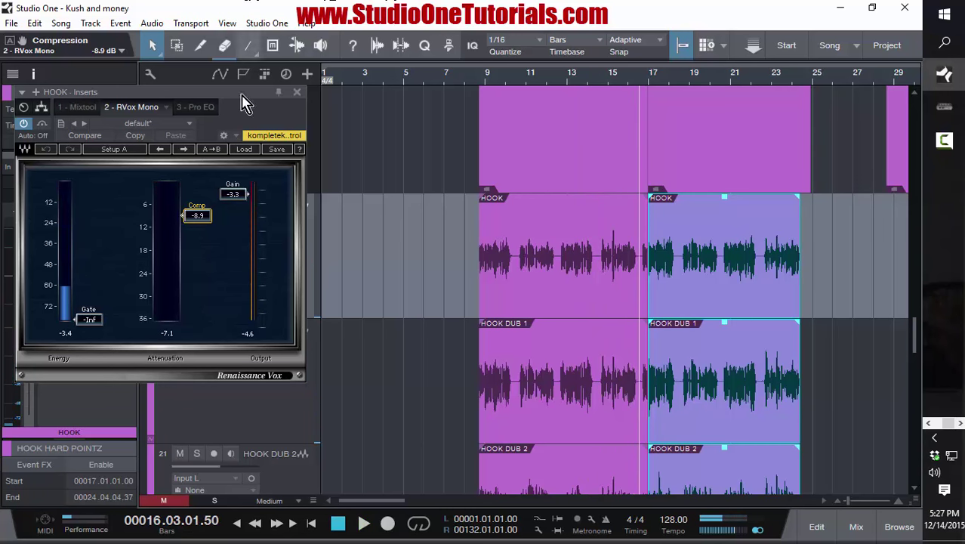
pyautogui.click(297, 91)
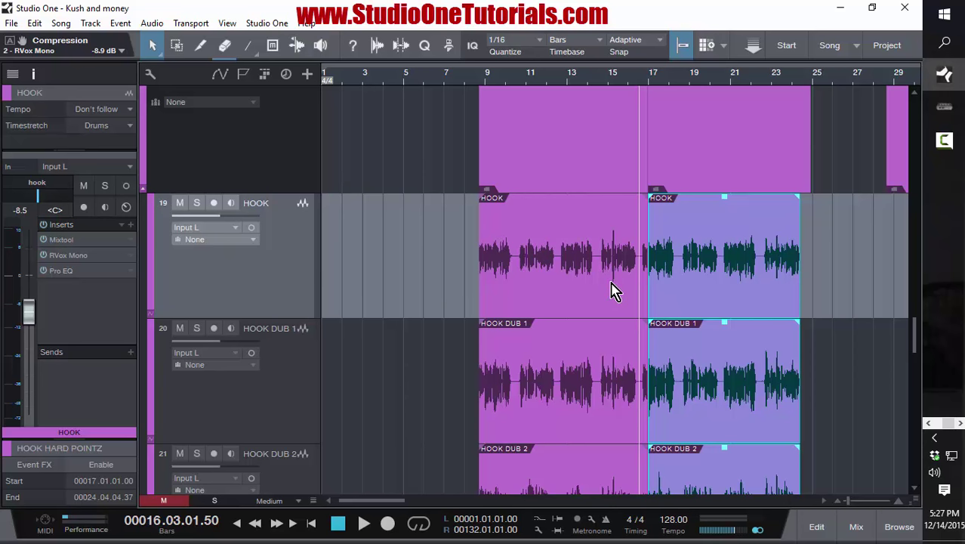
# Reopen the mixer with the FX and bus channels in view and reduce the track height to Tiny
pyautogui.press('F3')
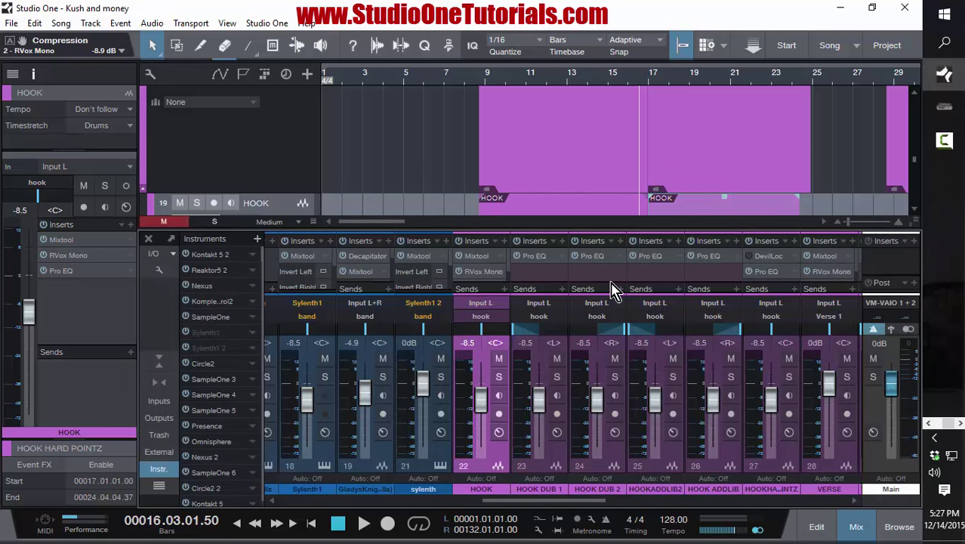
pyautogui.moveTo(571, 501); pyautogui.dragTo(769, 498)
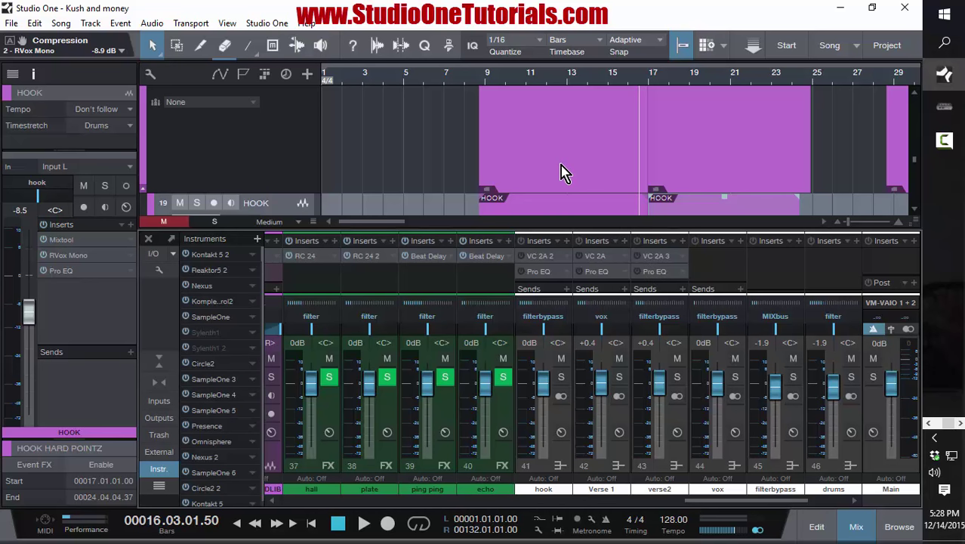
pyautogui.hotkey('shift', 'w')
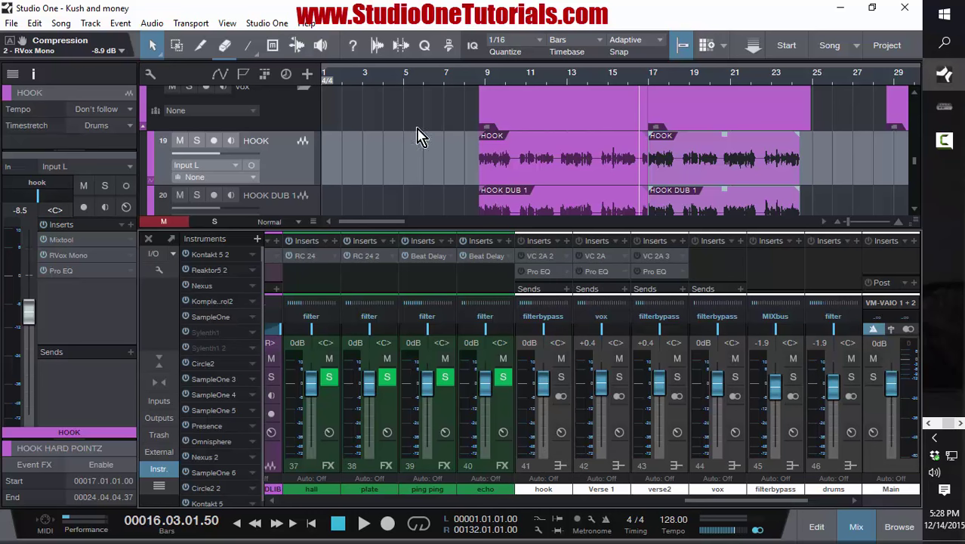
pyautogui.scroll(-3, 464, 181)
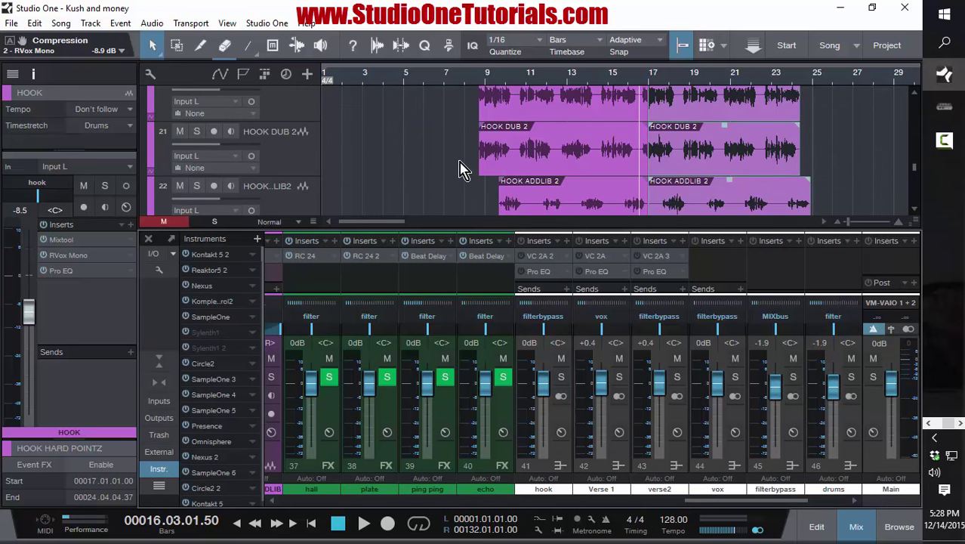
pyautogui.hotkey('shift', 'w')
pyautogui.hotkey('shift', 'w')
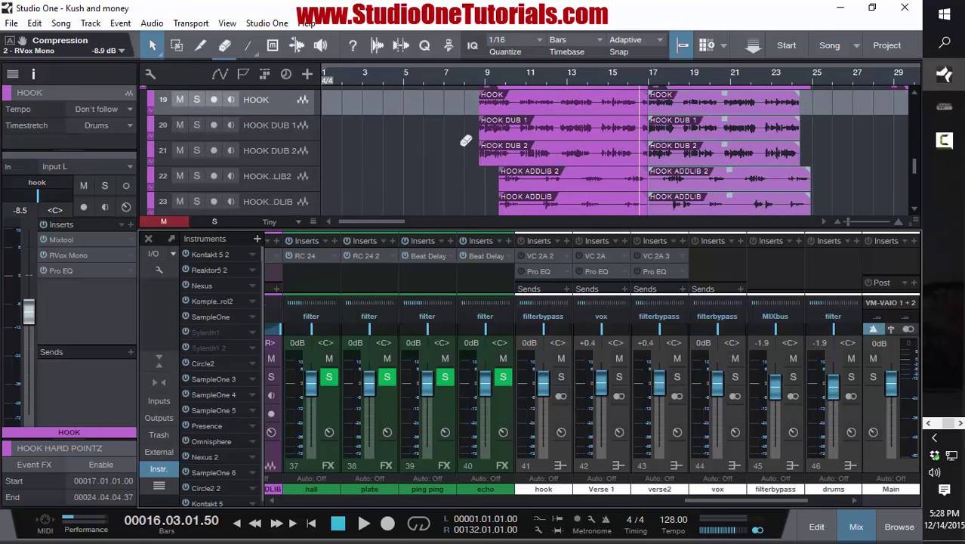
# Place the playhead at bar 10 within the first hook
pyautogui.click(473, 81)
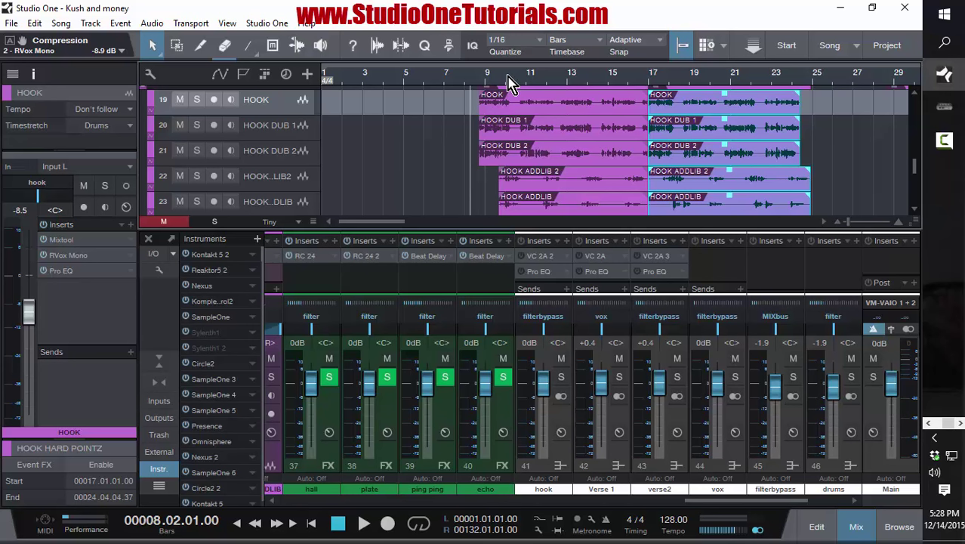
pyautogui.click(506, 88)
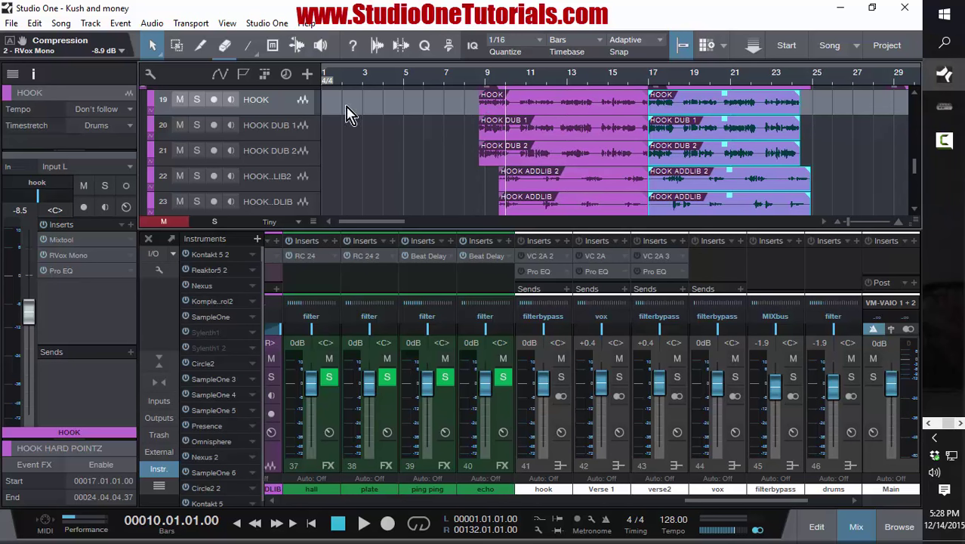
# Solo the HOOK ADDLIB 2, HOOK ADDLIB and HOOK HARD POINTZ tracks and play them from bar 10 to nearly bar 17
pyautogui.click(197, 177)
pyautogui.click(197, 202)
pyautogui.scroll(-2, 349, 151)
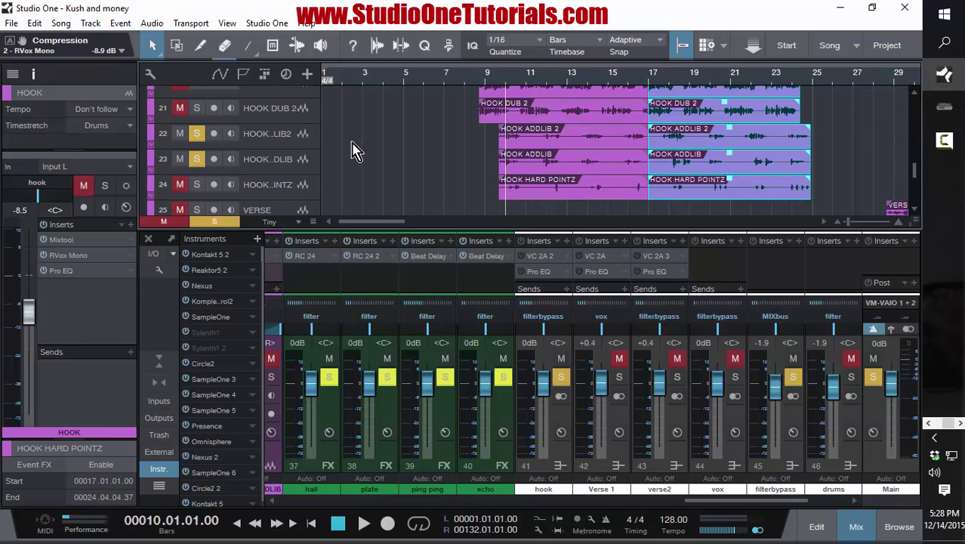
pyautogui.click(197, 185)
pyautogui.press('space')
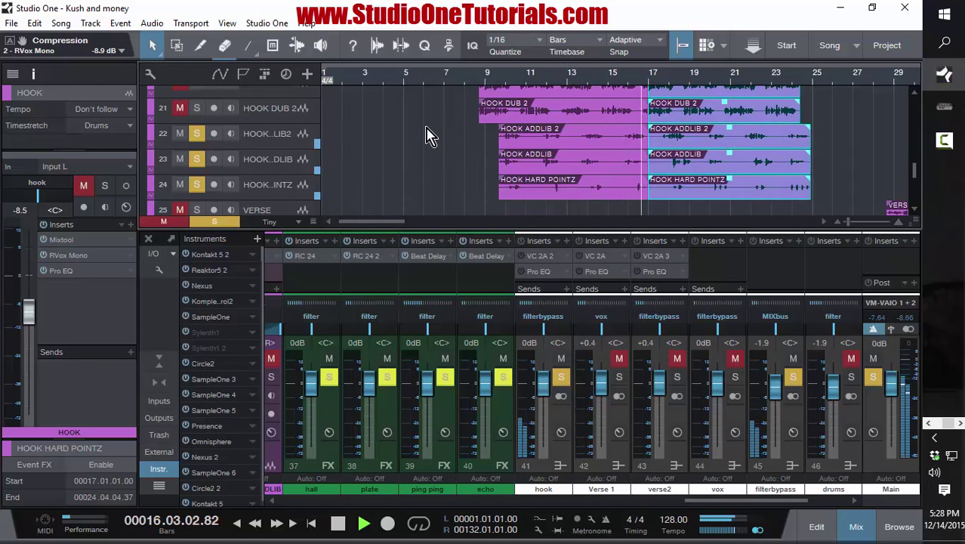
pyautogui.press('space')
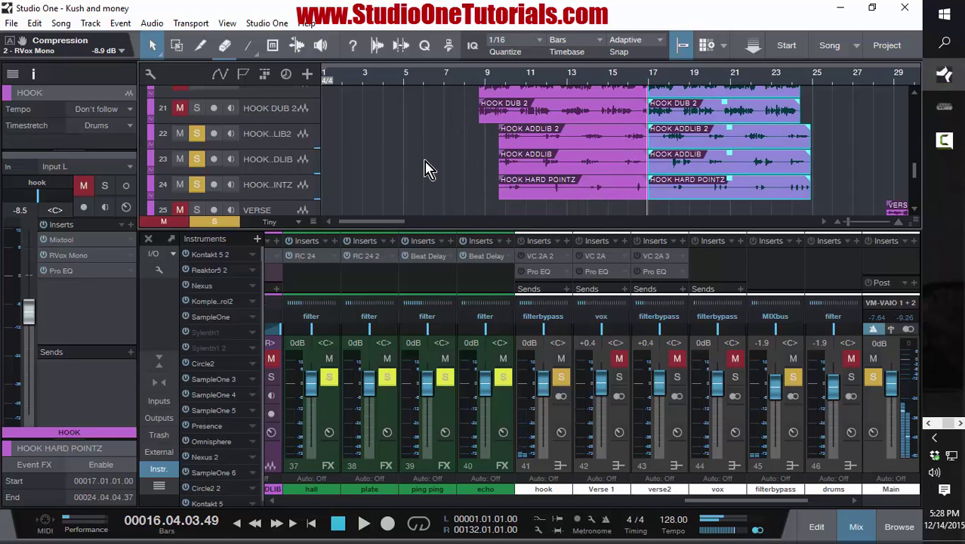
# Play the three soloed ad-lib tracks again from just before bar 13 to within bar 15
pyautogui.click(563, 77)
pyautogui.press('space')
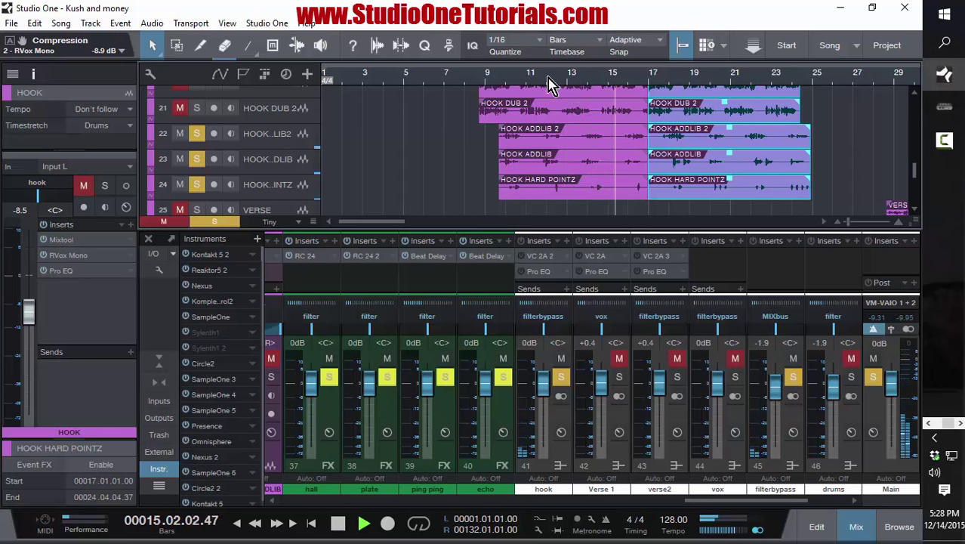
pyautogui.press('space')
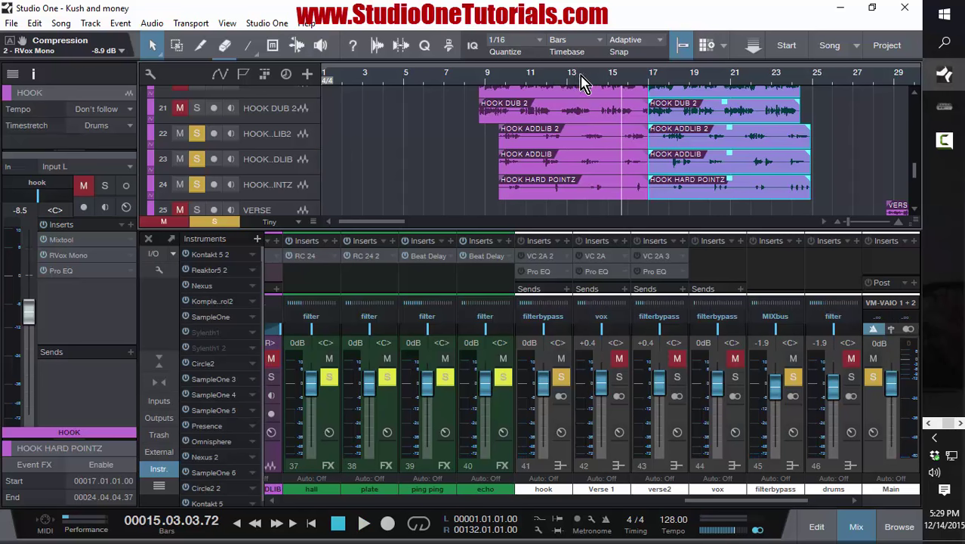
# Examine the hook ad-lib and HOOK HARD POINTZ waveforms at different track heights, ending with the Small height
pyautogui.scroll(4, 596, 165)
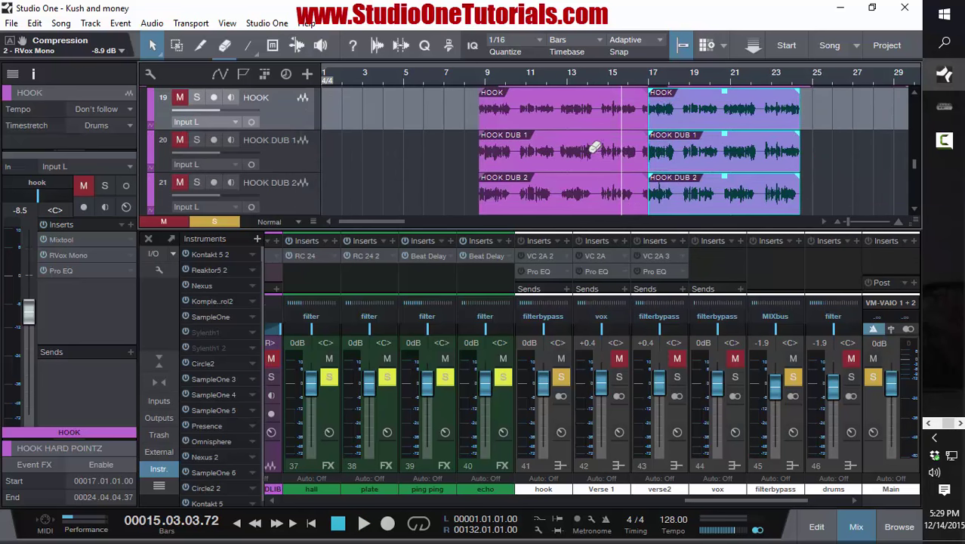
pyautogui.scroll(-2, 597, 164)
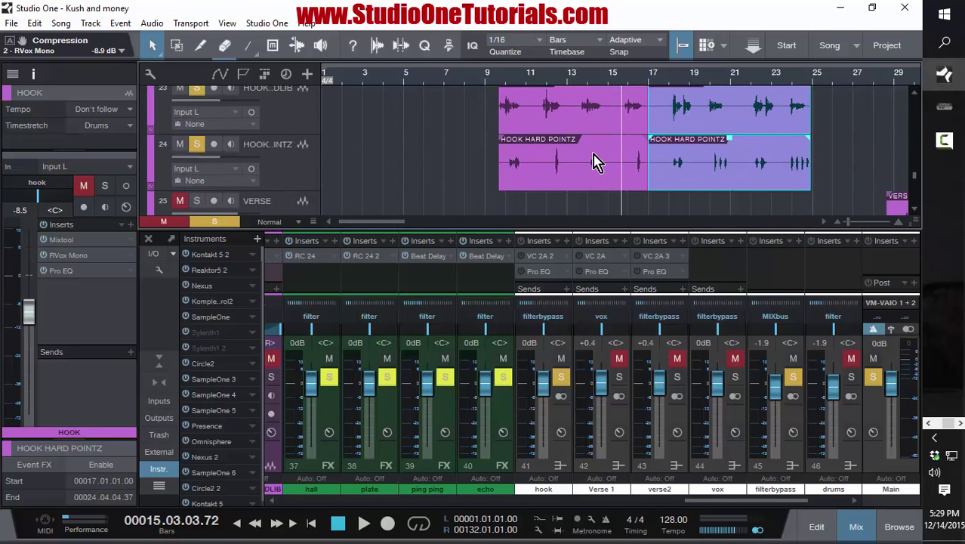
pyautogui.scroll(1, 597, 163)
pyautogui.scroll(-1, 596, 162)
pyautogui.scroll(1, 596, 163)
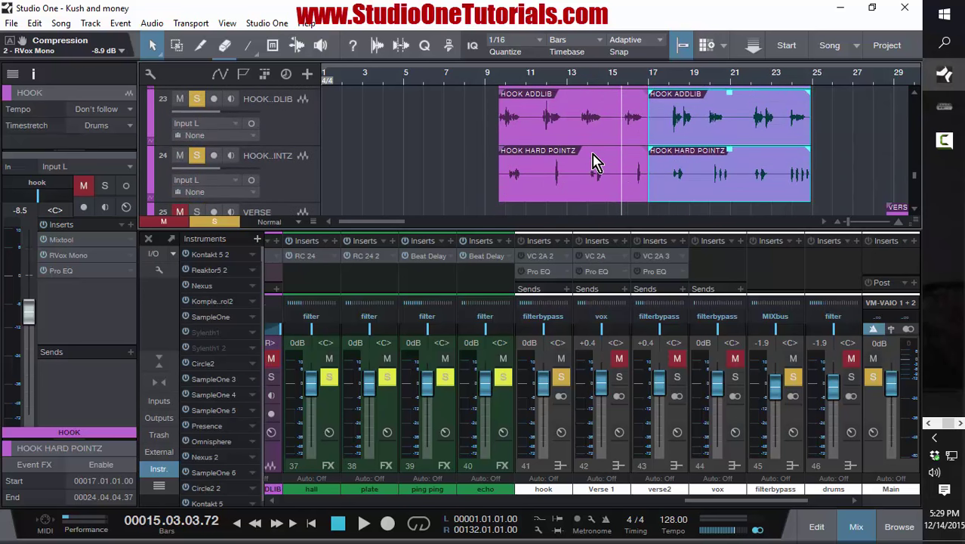
pyautogui.scroll(-1, 596, 165)
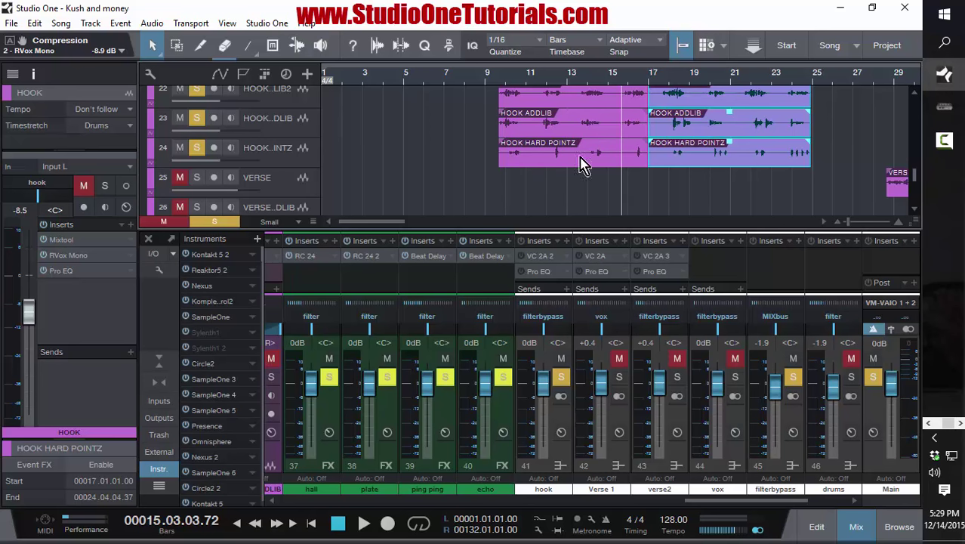
pyautogui.scroll(2, 698, 169)
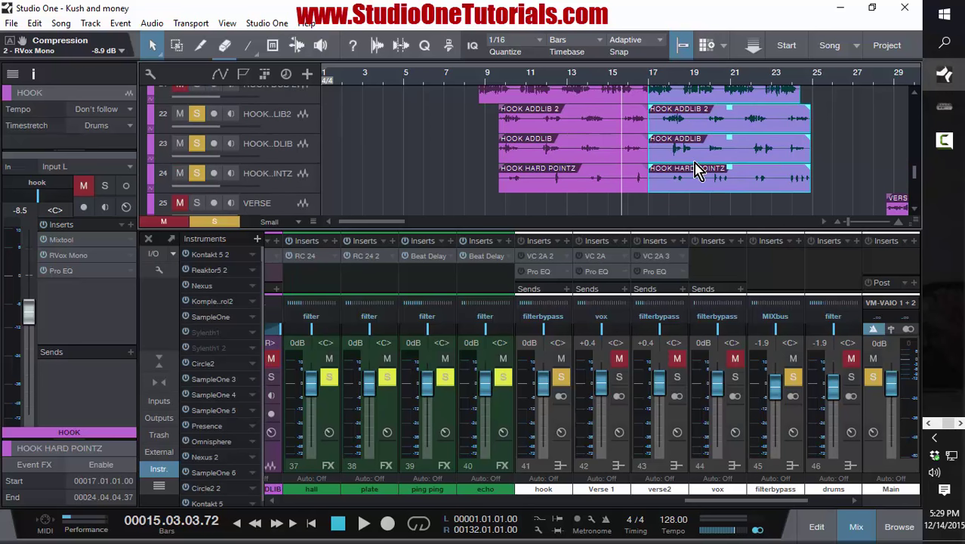
pyautogui.scroll(-2, 702, 168)
pyautogui.scroll(1, 706, 171)
pyautogui.scroll(-3, 448, 151)
pyautogui.scroll(3, 448, 151)
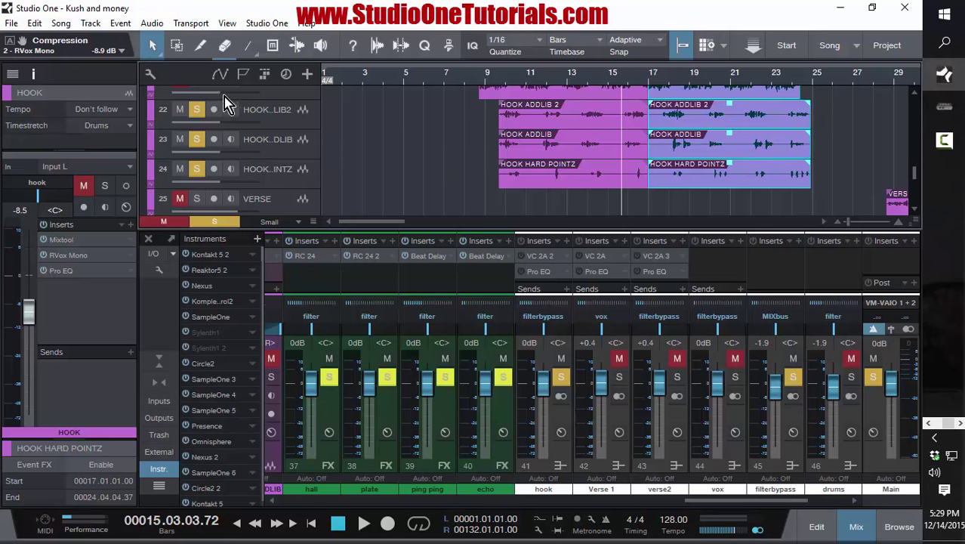
# Turn off solo on the HOOK ADDLIB 2, HOOK ADDLIB and HOOK HARD POINTZ tracks
pyautogui.moveTo(196, 110); pyautogui.dragTo(200, 167)
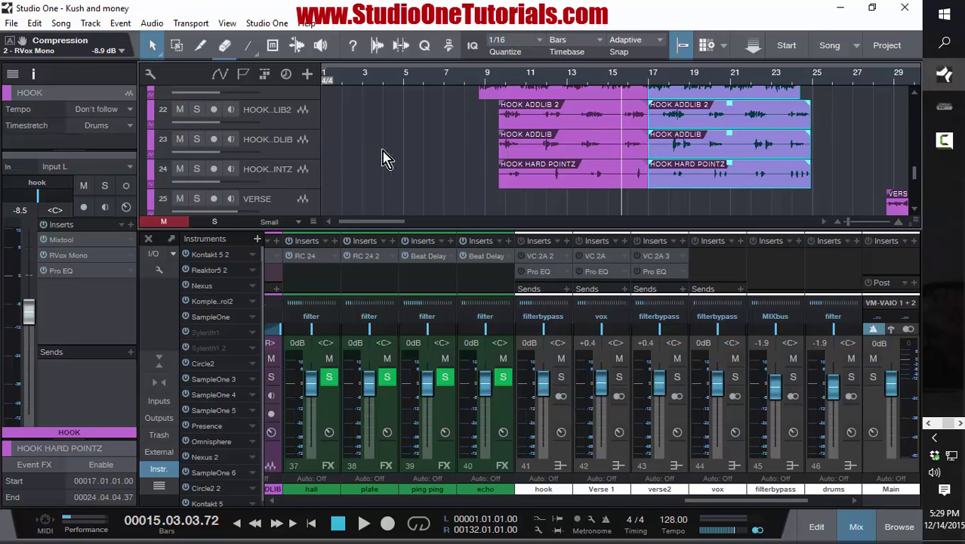
pyautogui.scroll(2, 447, 151)
pyautogui.scroll(-2, 448, 151)
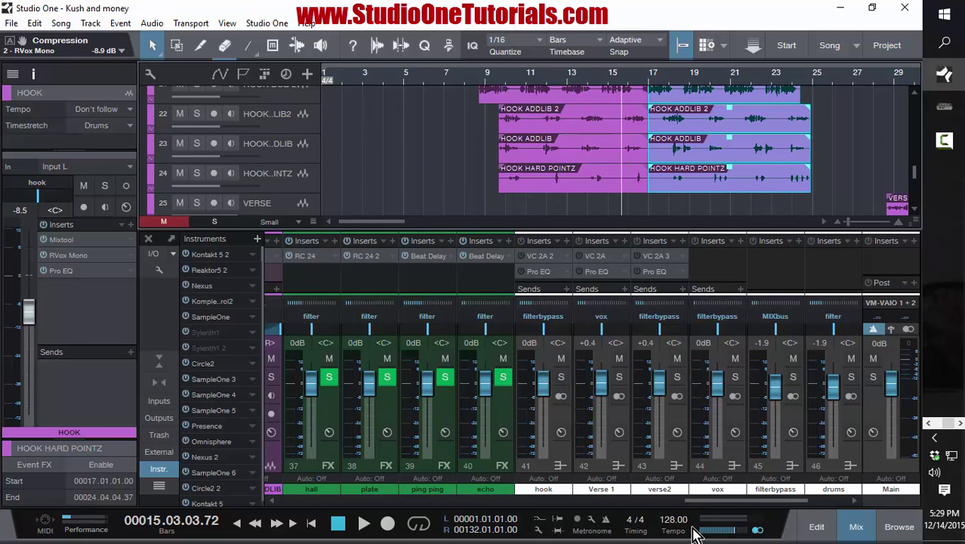
# Open the DevilLoc insert on the HOOK HARD POINTZ track and move its window off the mixer faders
pyautogui.moveTo(755, 502)
pyautogui.mouseDown()
pyautogui.moveTo(683, 505)
pyautogui.moveTo(770, 505)
pyautogui.mouseUp()
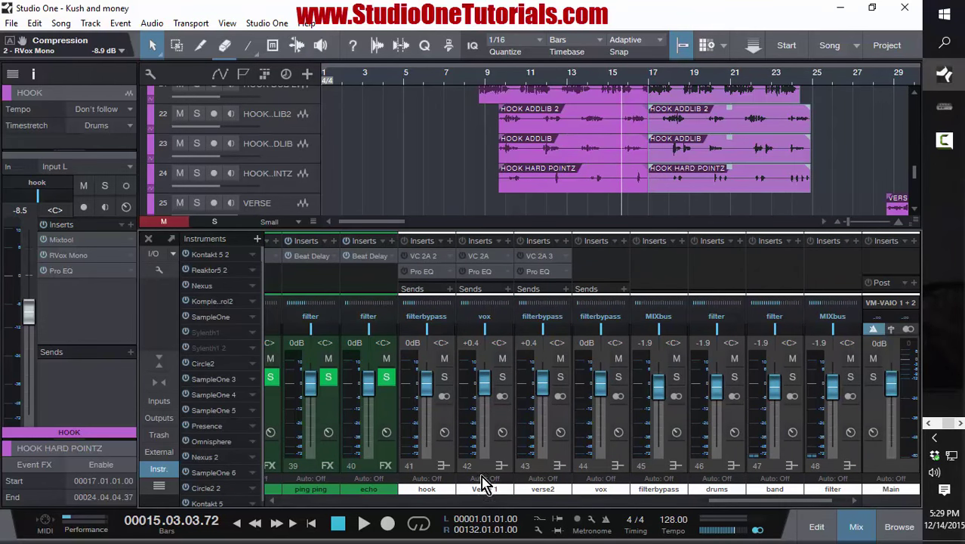
pyautogui.moveTo(748, 503); pyautogui.dragTo(711, 500)
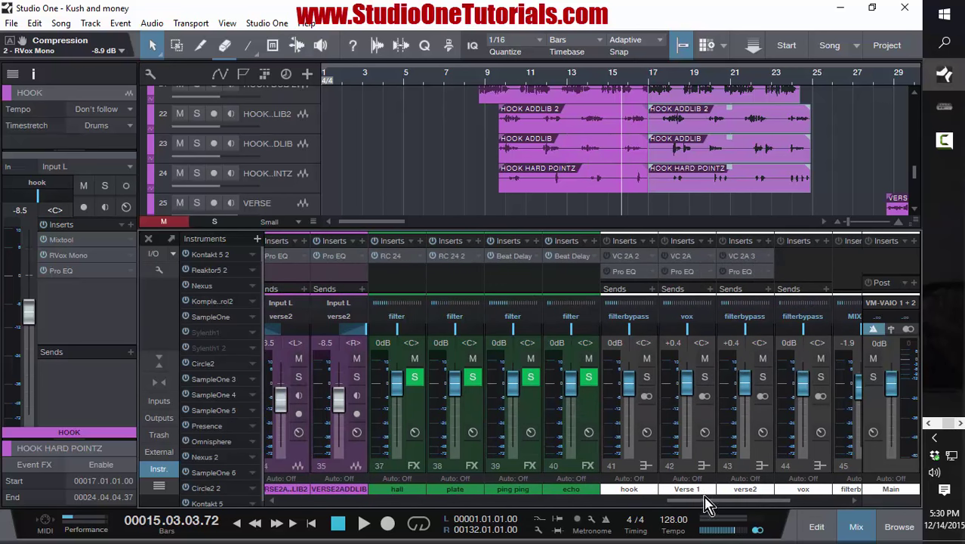
pyautogui.click(276, 187)
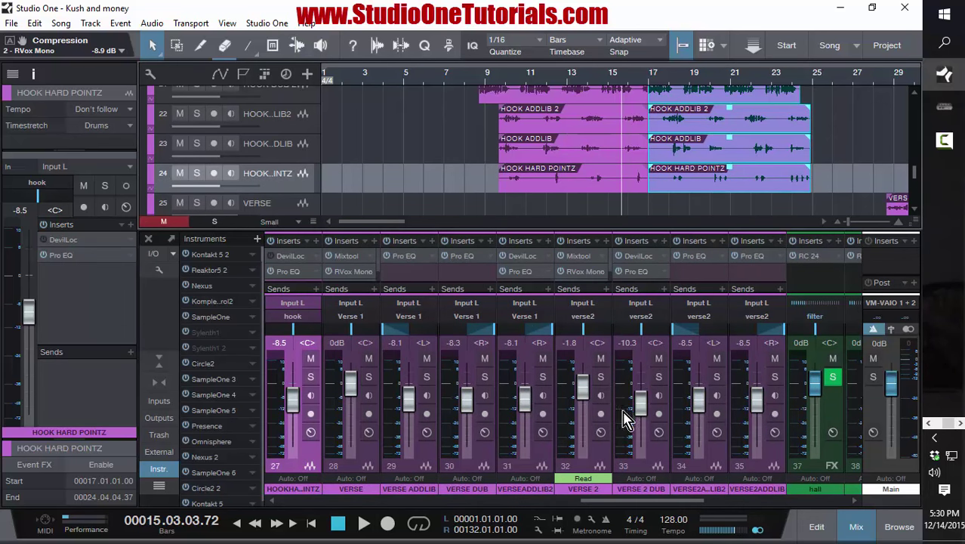
pyautogui.click(301, 257)
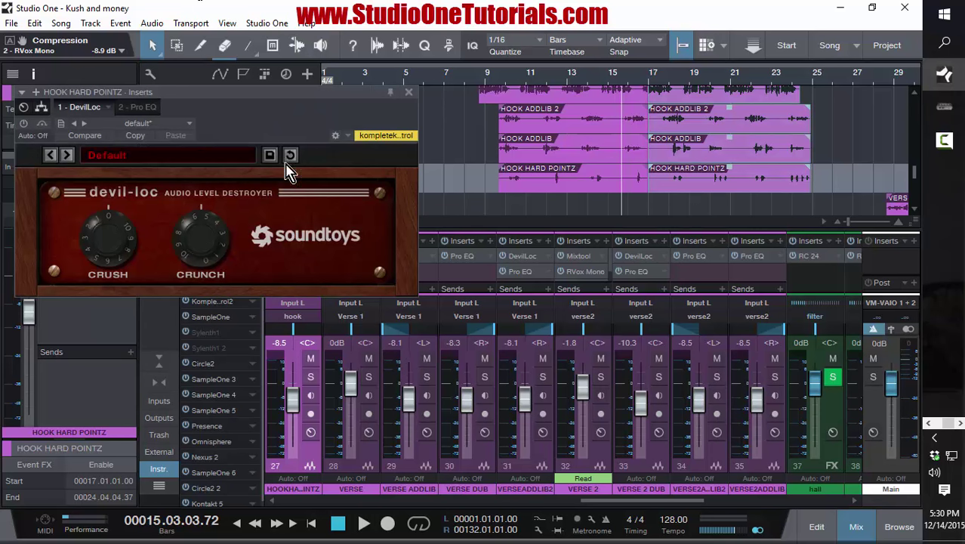
pyautogui.moveTo(253, 113); pyautogui.dragTo(234, 47)
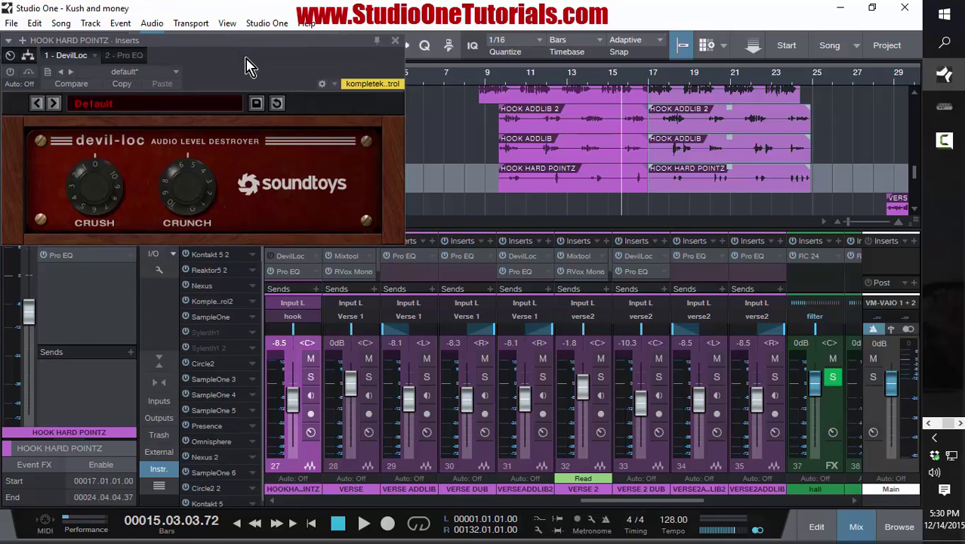
# Play the soloed HOOK HARD POINTZ track from bar 9, switch DevilLoc on during playback, and close the plug-in window
pyautogui.click(484, 84)
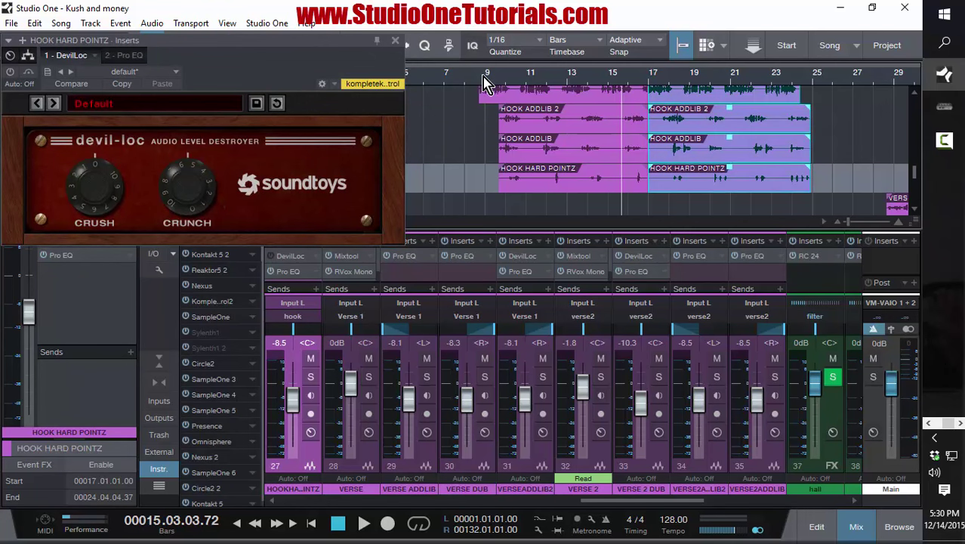
pyautogui.click(484, 84)
pyautogui.moveTo(334, 41); pyautogui.dragTo(457, 257)
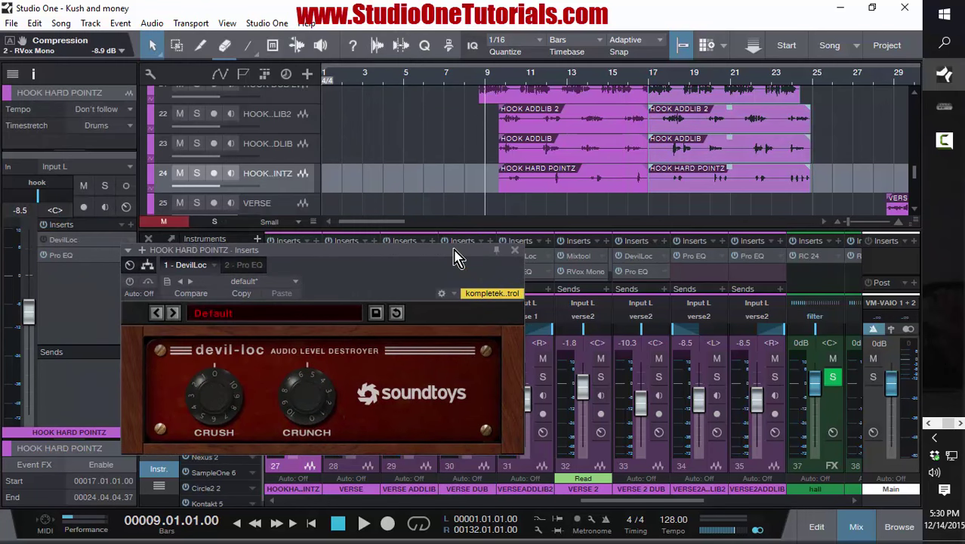
pyautogui.click(104, 185)
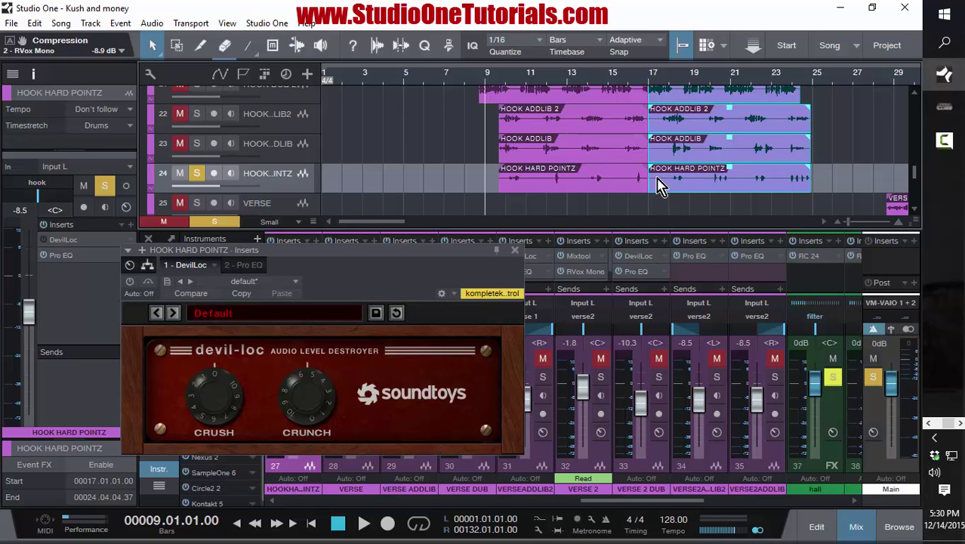
pyautogui.press('space')
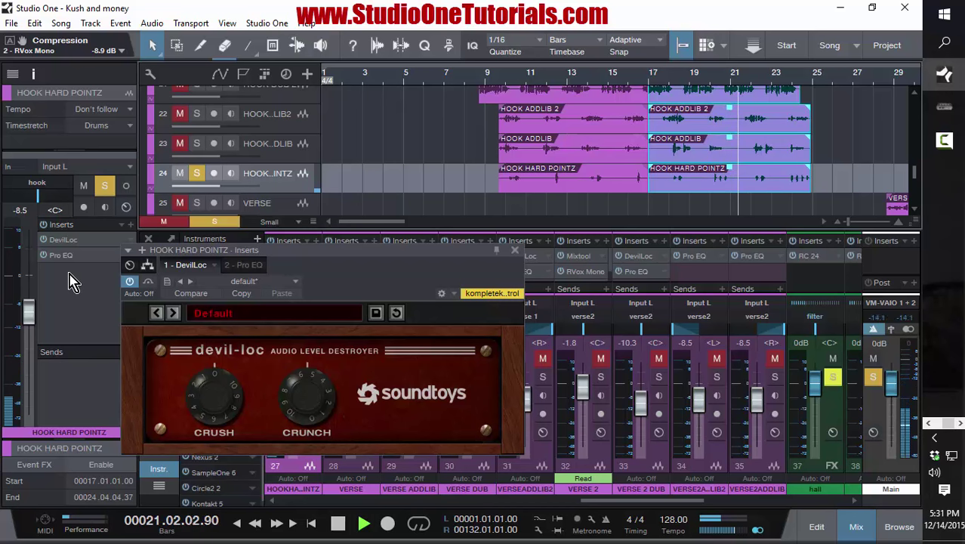
pyautogui.press('space')
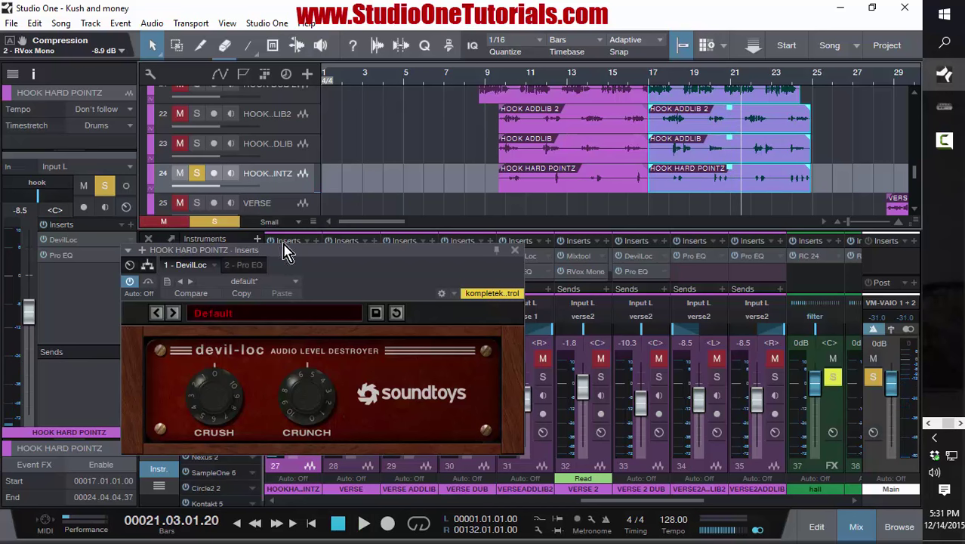
pyautogui.click(512, 250)
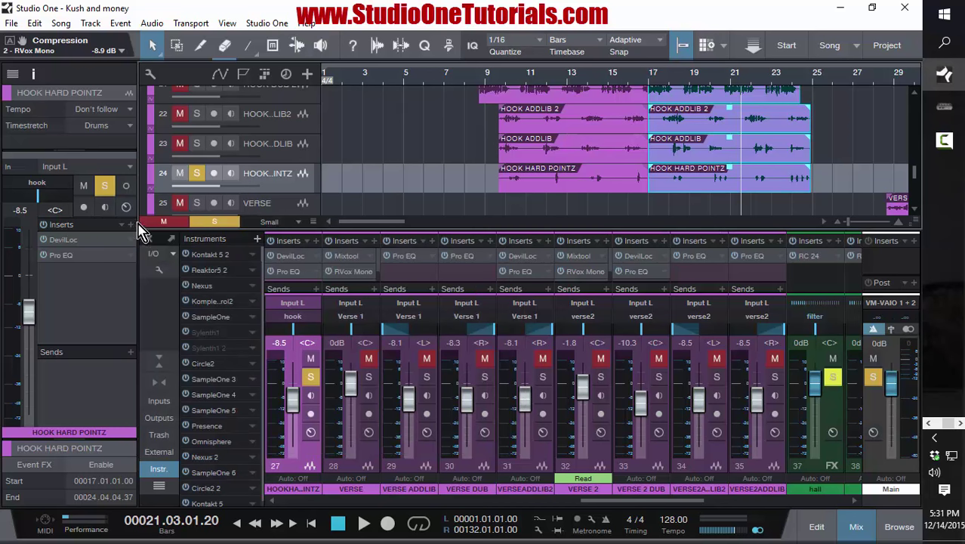
# Add an RVox Mono insert to the HOOK HARD POINTZ track and move its window up beneath the clips
pyautogui.click(131, 225)
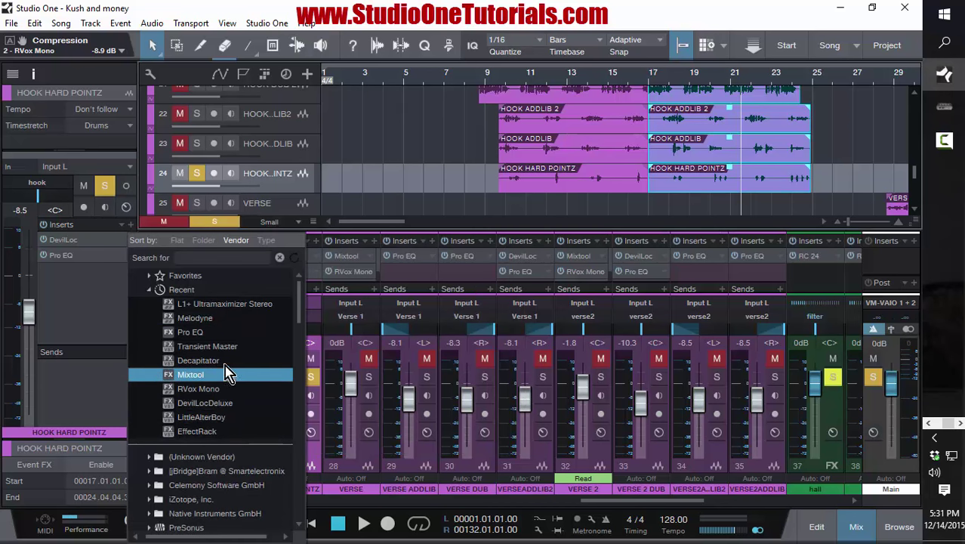
pyautogui.click(230, 390)
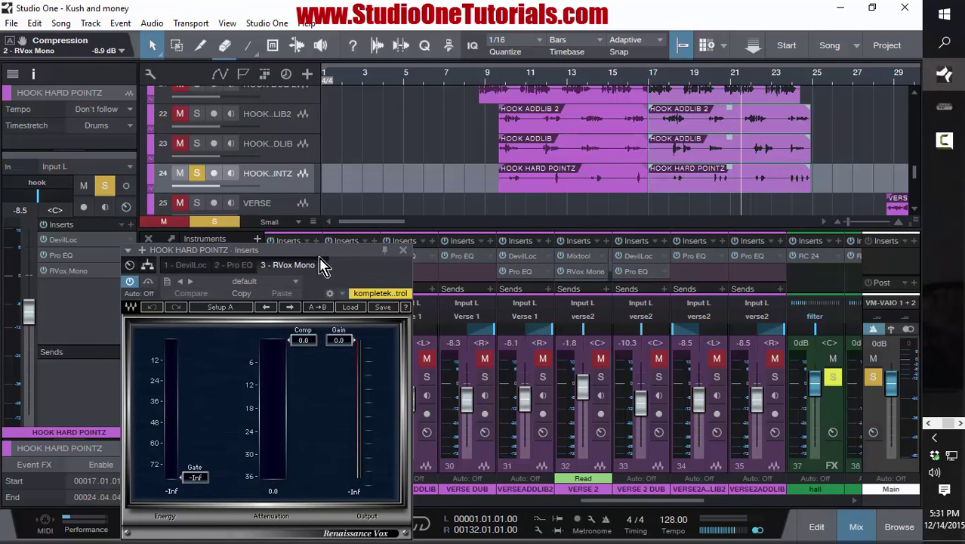
pyautogui.moveTo(321, 264); pyautogui.dragTo(468, 185)
# Set the RVox Mono Gate to -12.8 dB during playback from bar 9, then close the plug-in and unsolo HOOK HARD POINTZ
pyautogui.press('space')
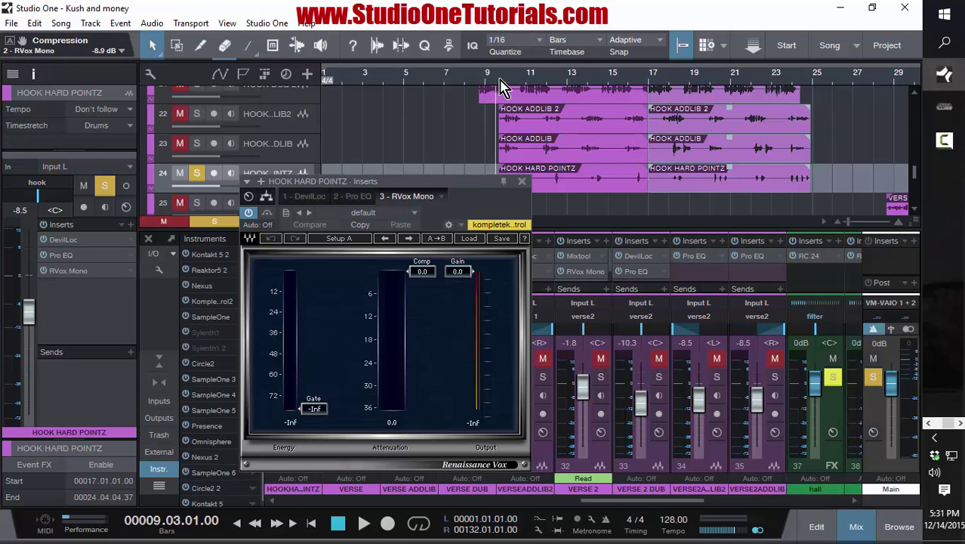
pyautogui.press('space')
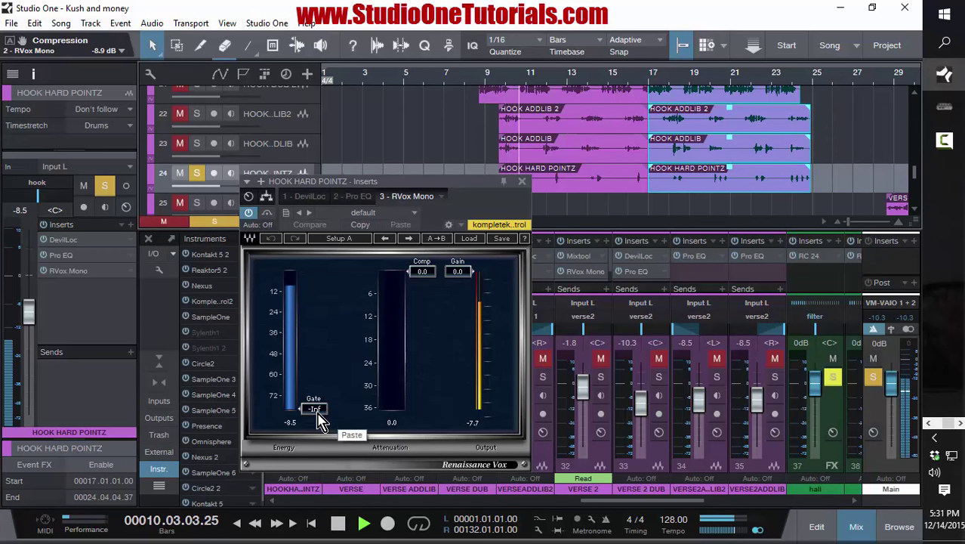
pyautogui.moveTo(317, 416); pyautogui.dragTo(314, 312)
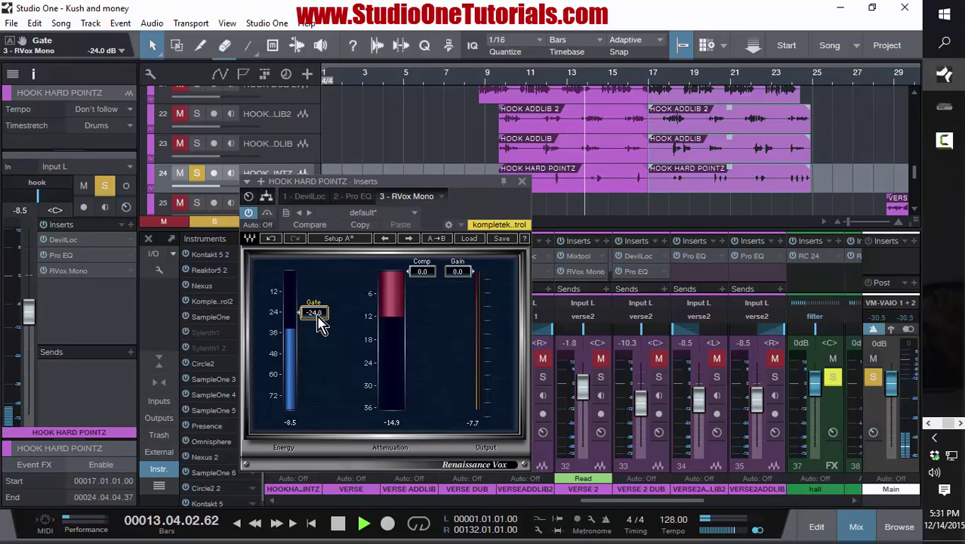
pyautogui.moveTo(318, 320); pyautogui.dragTo(313, 301)
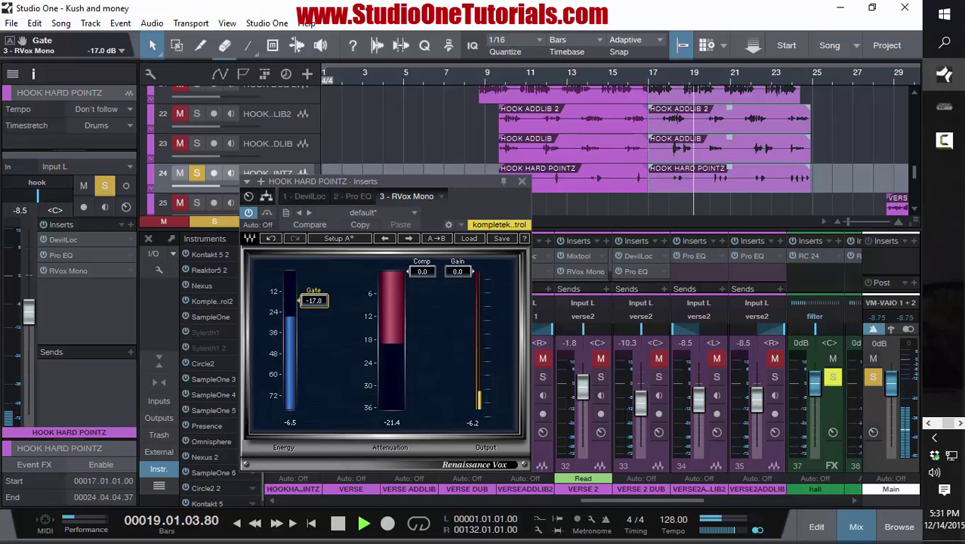
pyautogui.moveTo(314, 299); pyautogui.dragTo(314, 292)
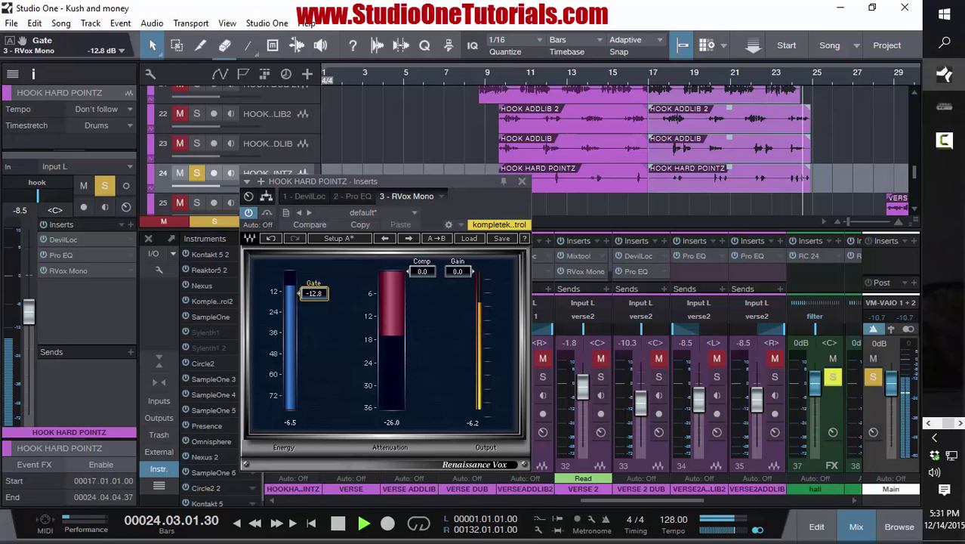
pyautogui.press('space')
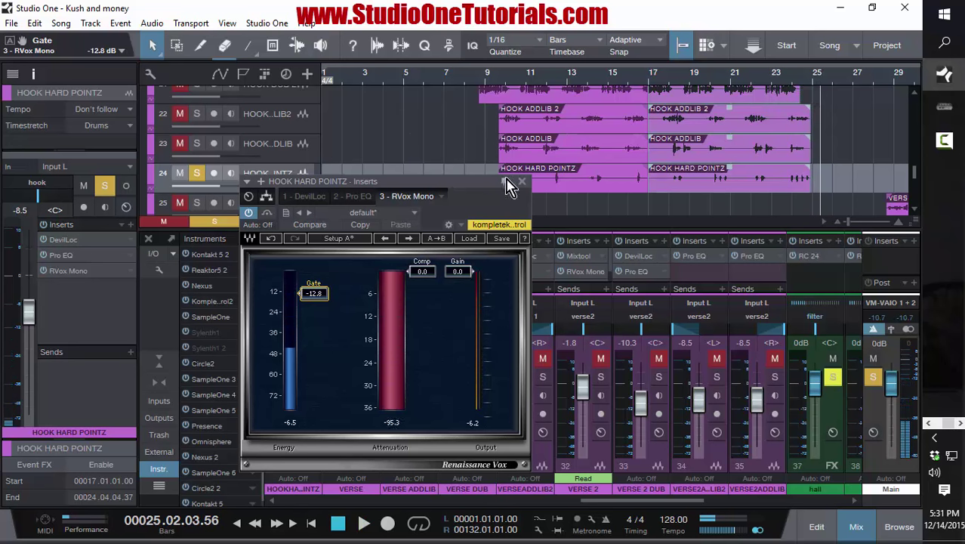
pyautogui.click(521, 182)
pyautogui.click(197, 173)
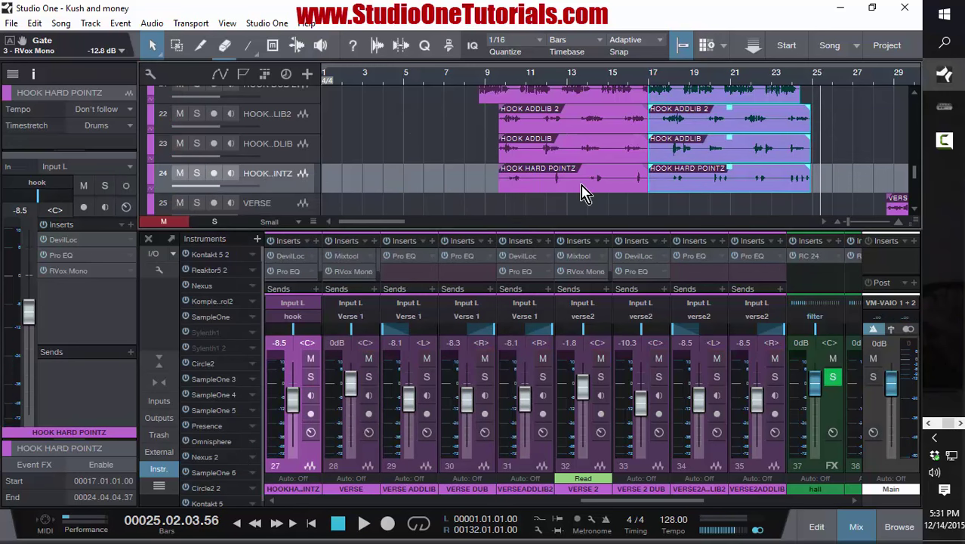
# Open the VC 2A 2 compressor on the hook bus and move its window clear of the mixer channels
pyautogui.moveTo(601, 500); pyautogui.dragTo(725, 502)
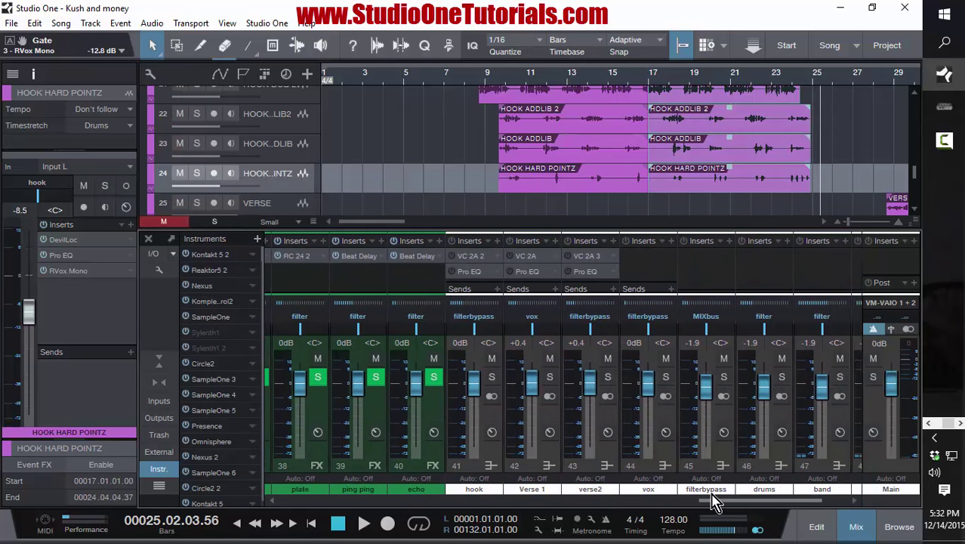
pyautogui.click(482, 255)
pyautogui.moveTo(403, 192); pyautogui.dragTo(200, 9)
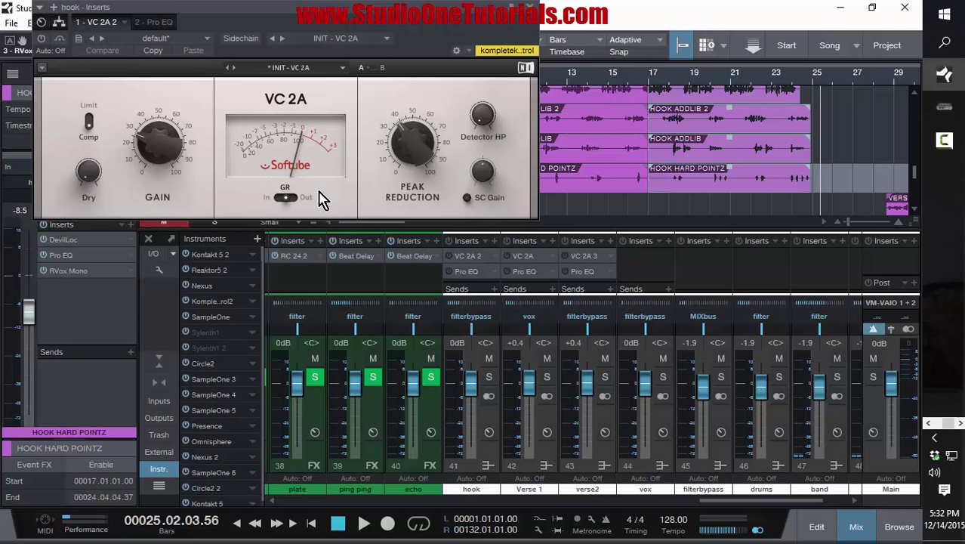
# Move the hook bus compressor window down below the arrangement, clear of the vocal clips and the hook channel's inserts
pyautogui.moveTo(399, 140)
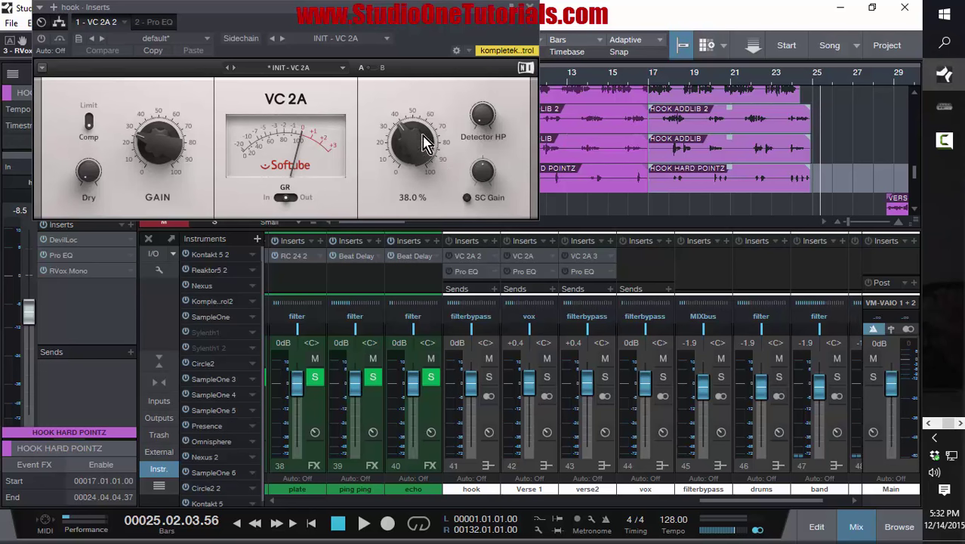
pyautogui.moveTo(487, 16); pyautogui.dragTo(454, 205)
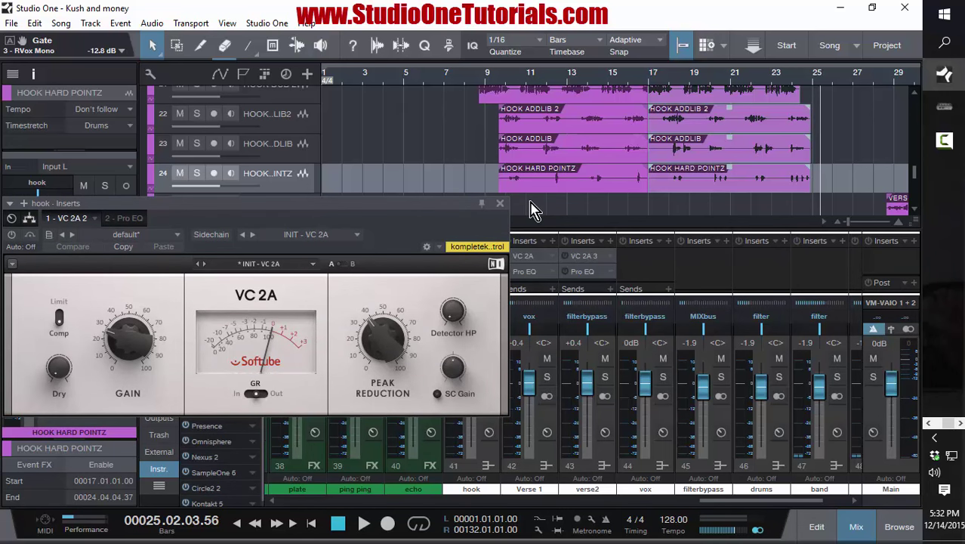
pyautogui.scroll(6, 567, 200)
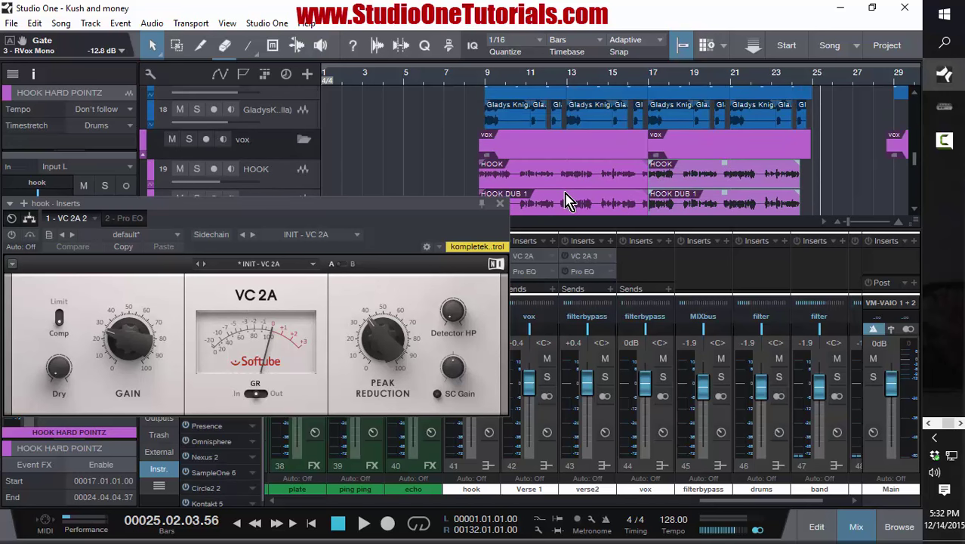
pyautogui.scroll(-4, 567, 200)
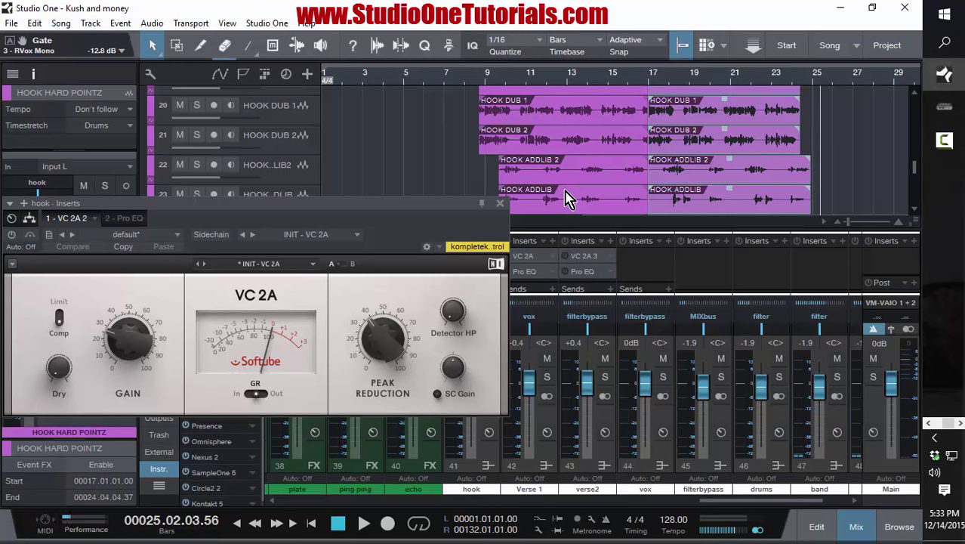
pyautogui.moveTo(424, 210); pyautogui.dragTo(434, 294)
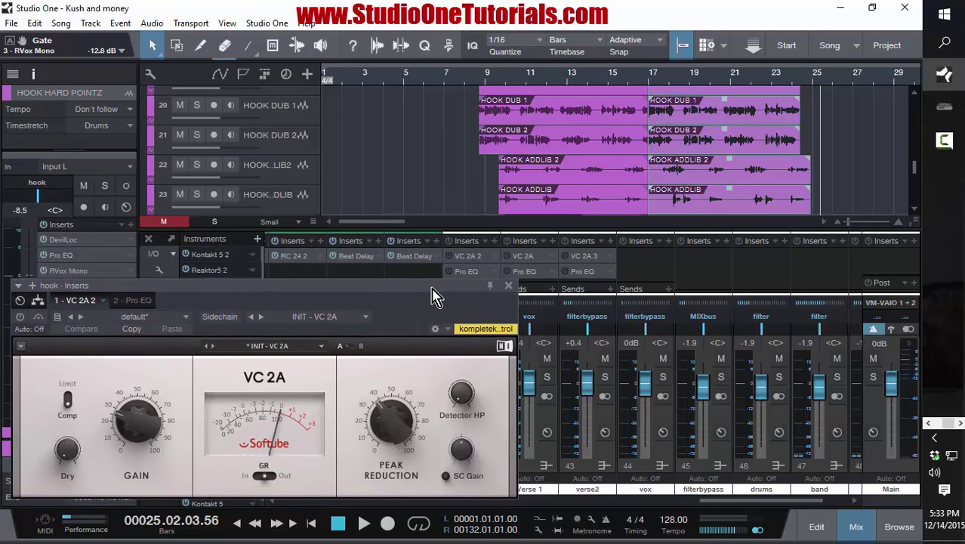
pyautogui.moveTo(434, 295); pyautogui.dragTo(424, 304)
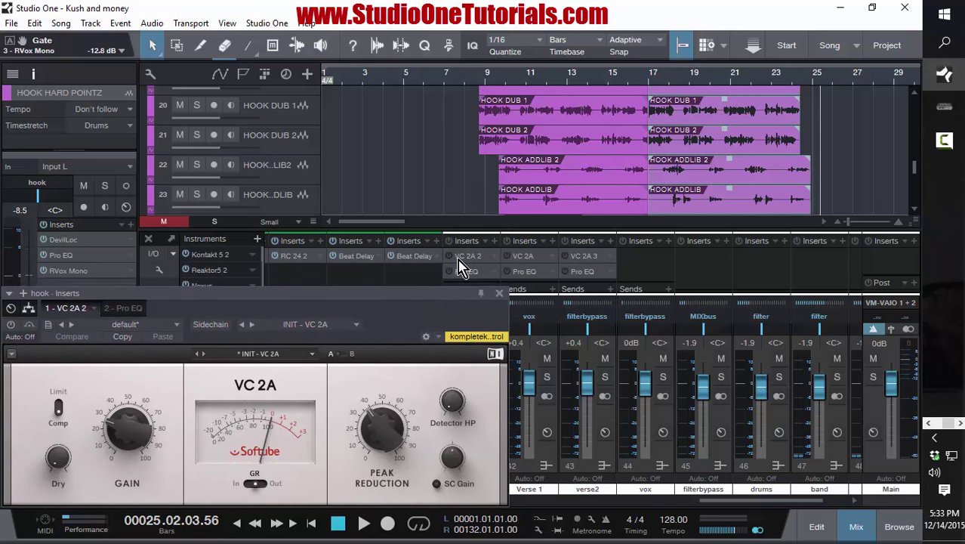
# Switch on VC 2A 2 on the hook bus and play the hook from just before bar 9
pyautogui.scroll(3, 491, 157)
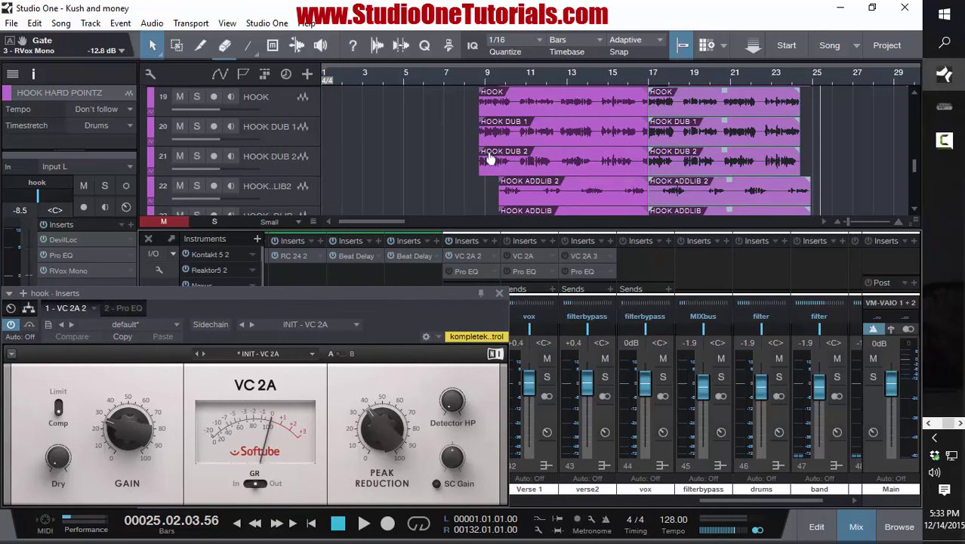
pyautogui.scroll(1, 487, 162)
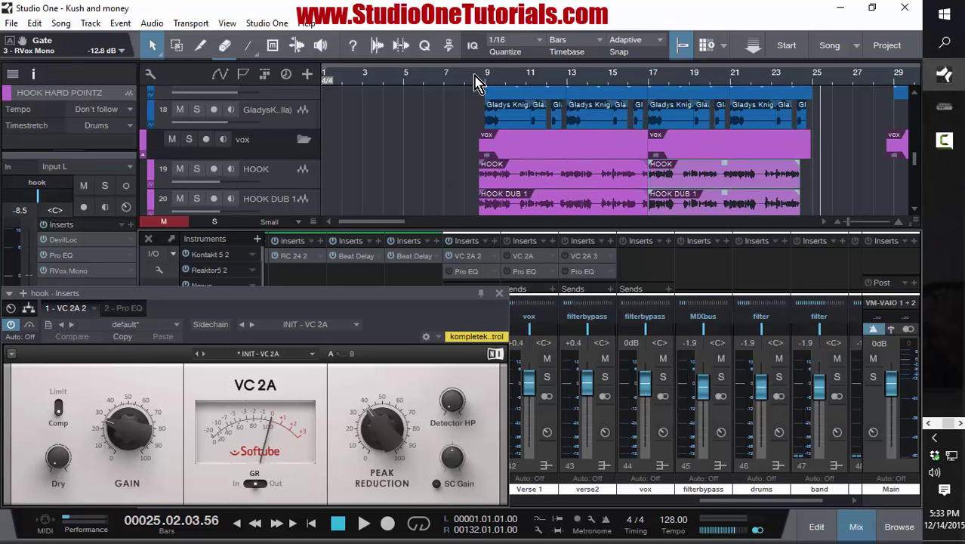
pyautogui.click(476, 83)
pyautogui.press('space')
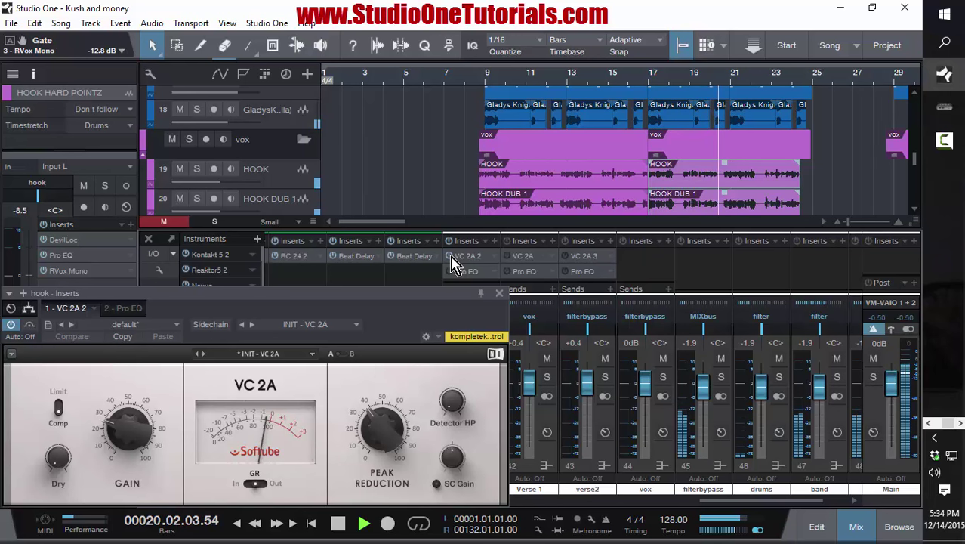
pyautogui.press('space')
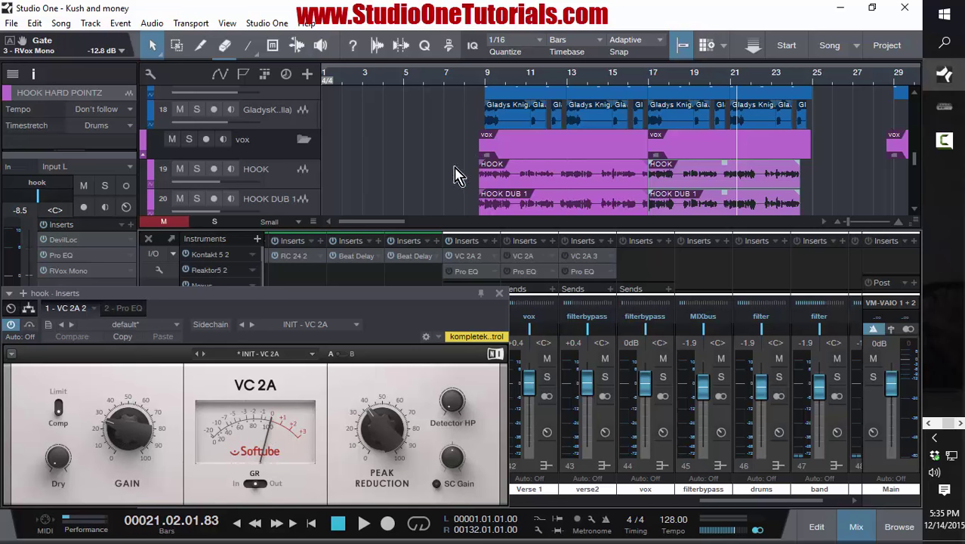
# Replay the hook from just before bar 9 with its dub and ad-lib tracks in view to hear the bus compression
pyautogui.scroll(-3, 476, 165)
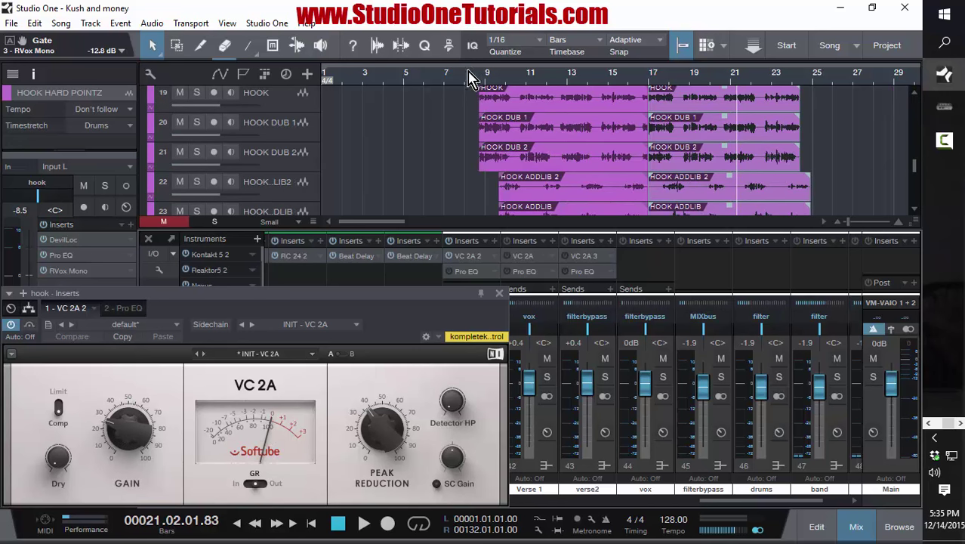
pyautogui.click(475, 81)
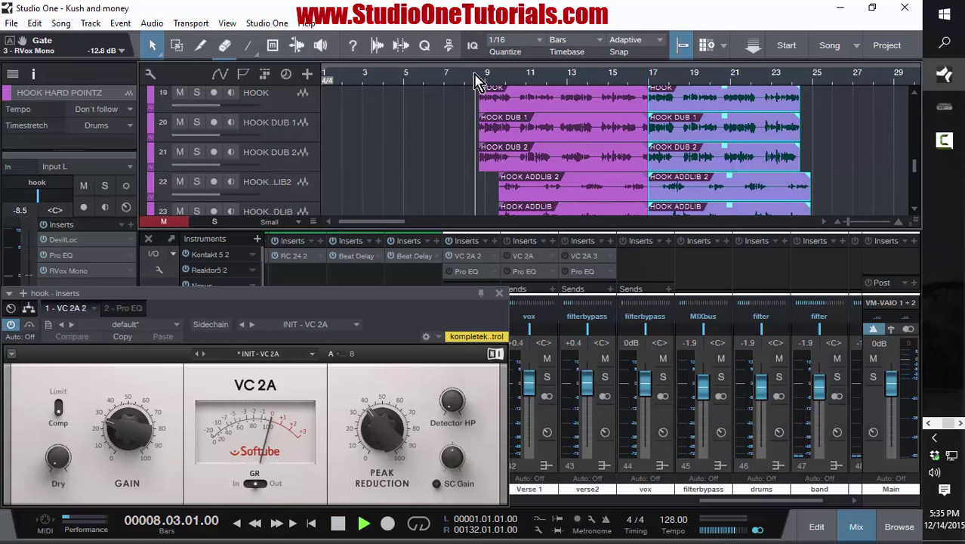
pyautogui.press('space')
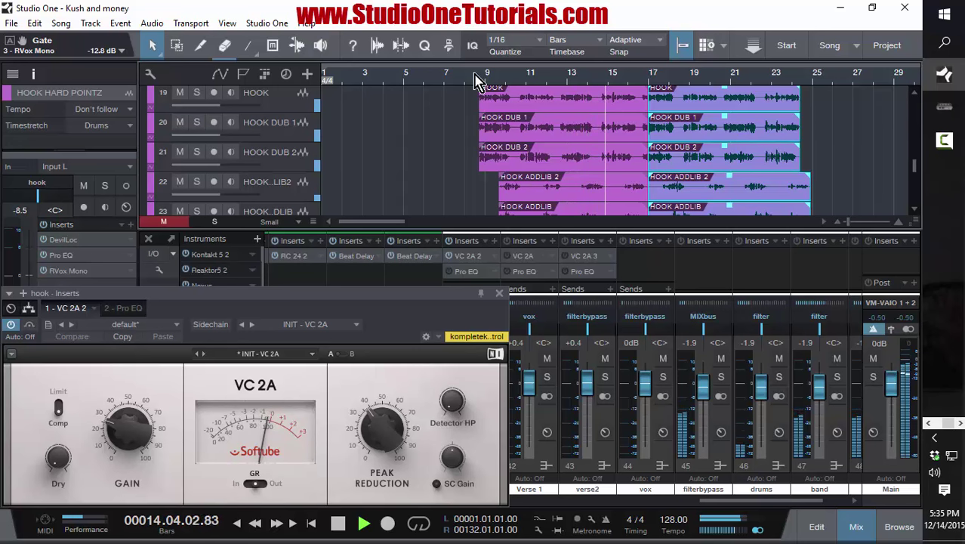
pyautogui.press('space')
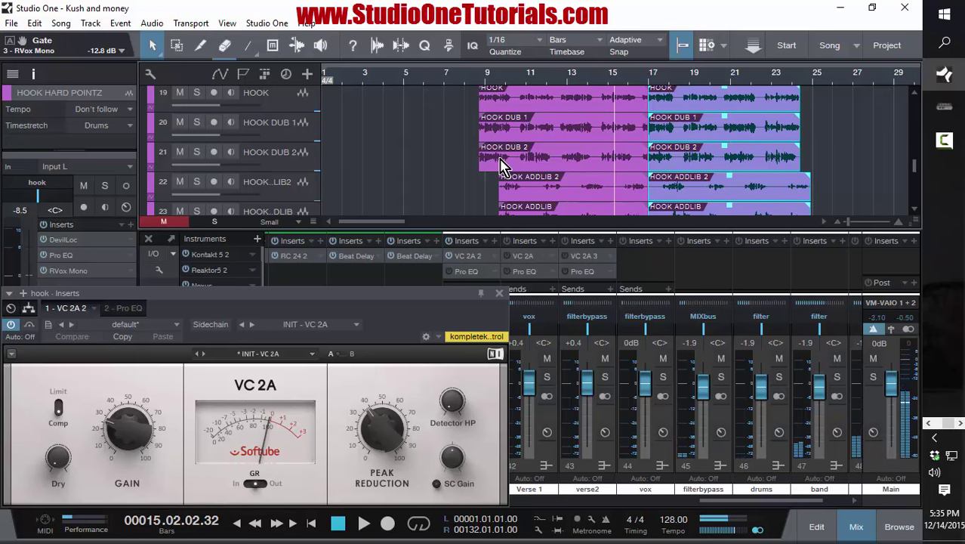
# Close the compressor, open and switch on the hook bus Pro EQ, and move its window clear of the hook clips
pyautogui.click(500, 293)
pyautogui.click(469, 272)
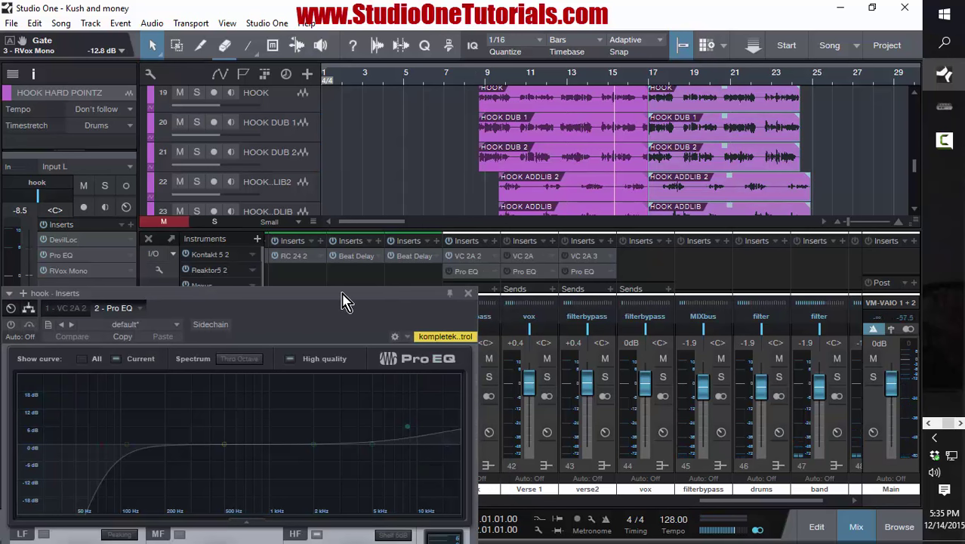
pyautogui.click(449, 271)
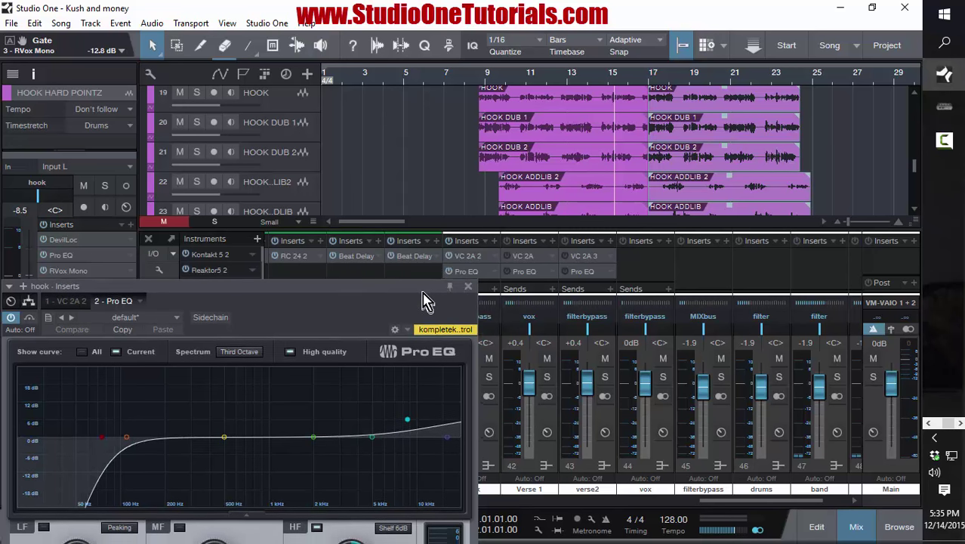
pyautogui.moveTo(424, 295); pyautogui.dragTo(432, 67)
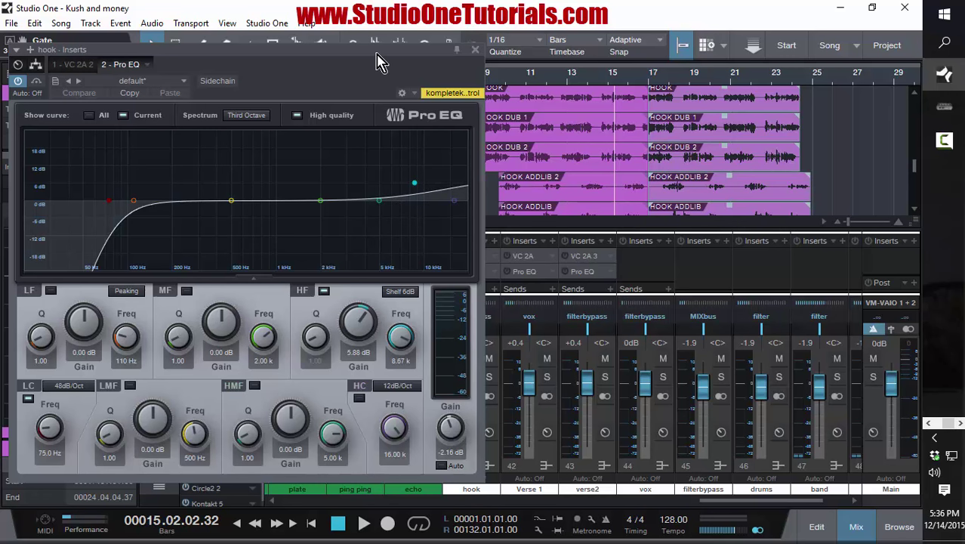
pyautogui.moveTo(376, 50); pyautogui.dragTo(373, 140)
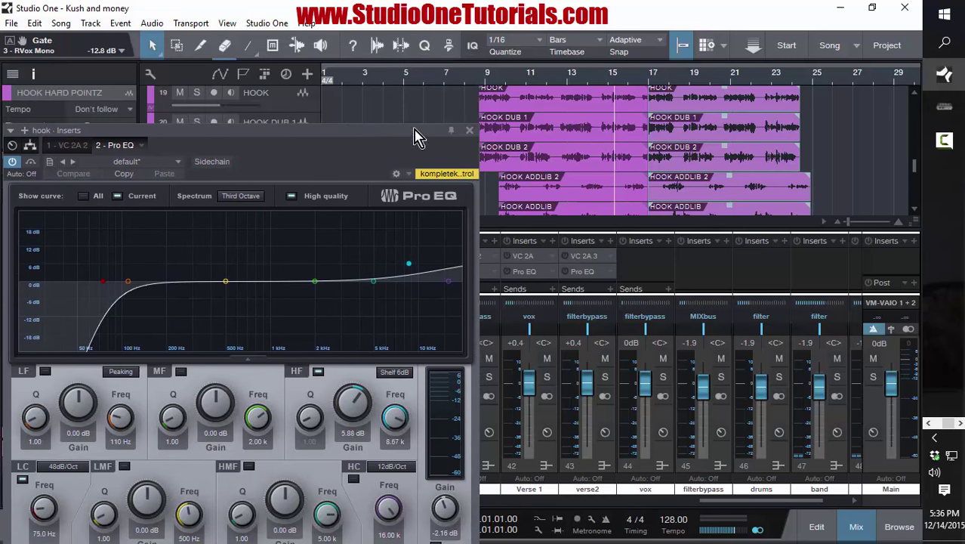
# Play the hook from just before bar 9 with the Pro EQ active and all its controls in view, then close the plug-in window
pyautogui.click(476, 83)
pyautogui.press('space')
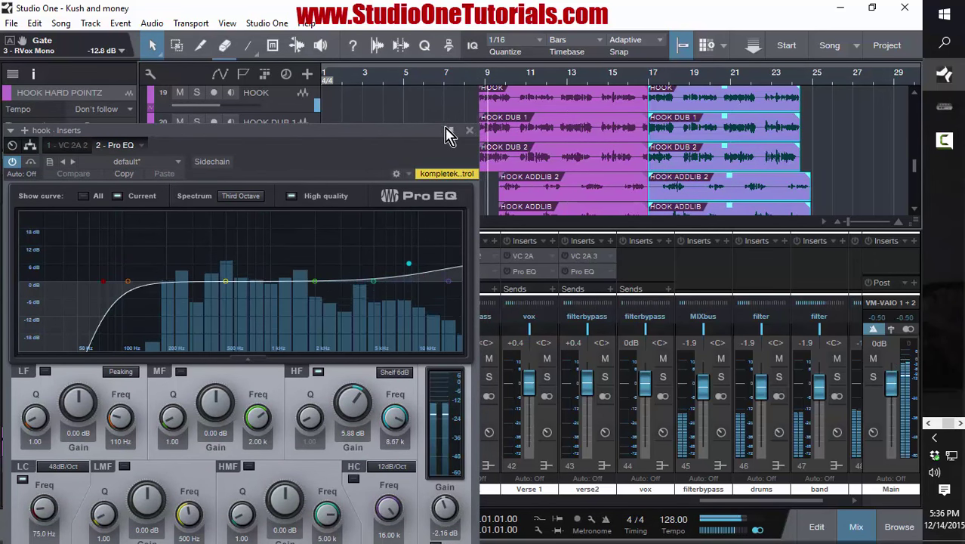
pyautogui.moveTo(430, 138); pyautogui.dragTo(419, 59)
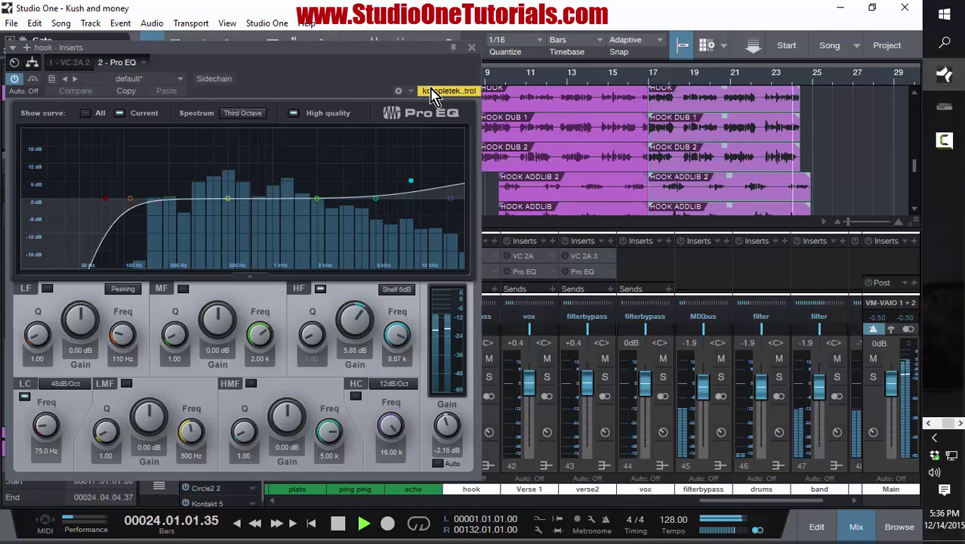
pyautogui.press('space')
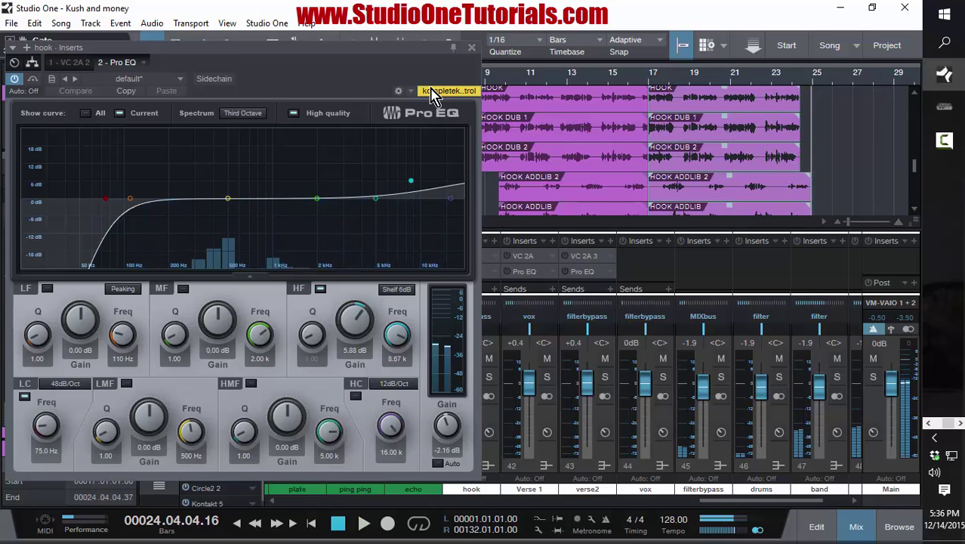
pyautogui.click(471, 47)
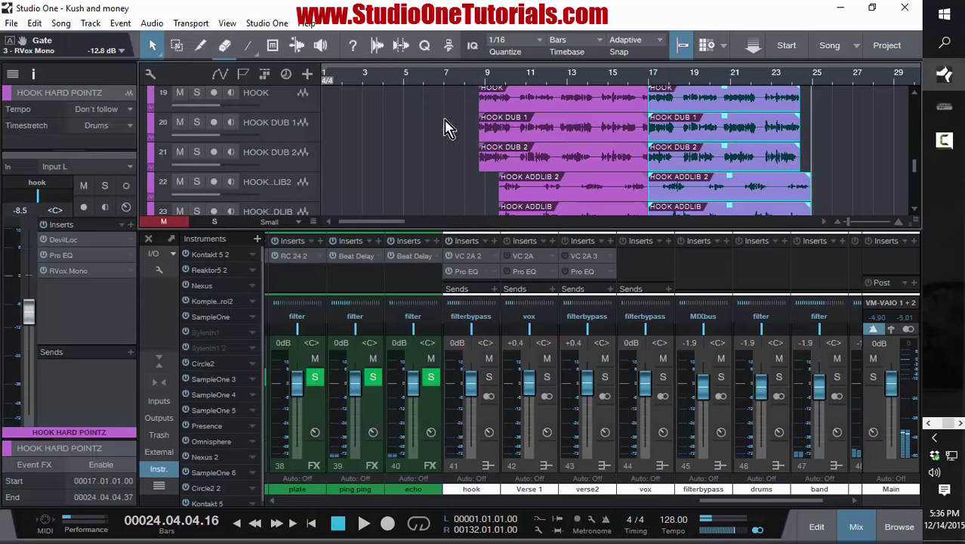
# Enlarge the mixer to show the vocal channels' inserts and sends, and bring the hook channels into view
pyautogui.moveTo(499, 227); pyautogui.dragTo(506, 275)
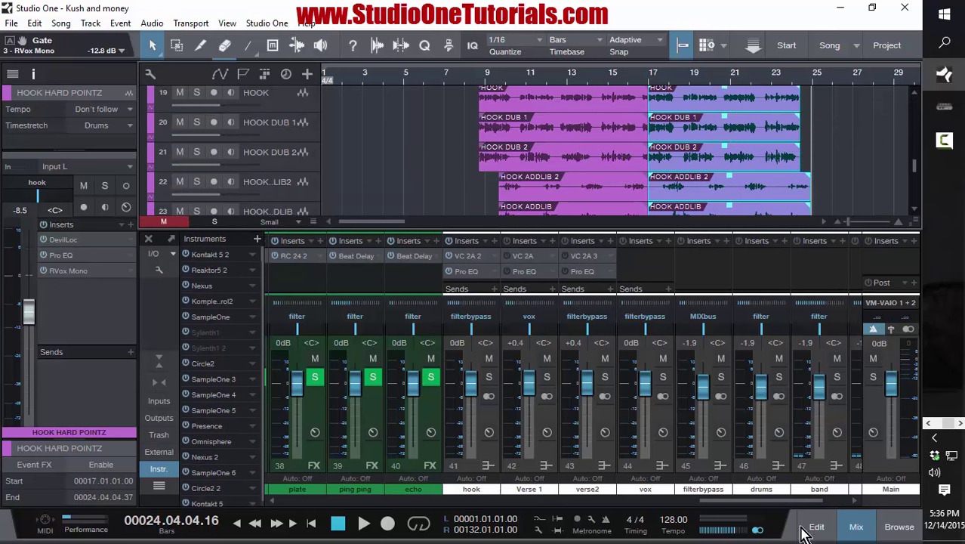
pyautogui.moveTo(777, 502); pyautogui.dragTo(668, 502)
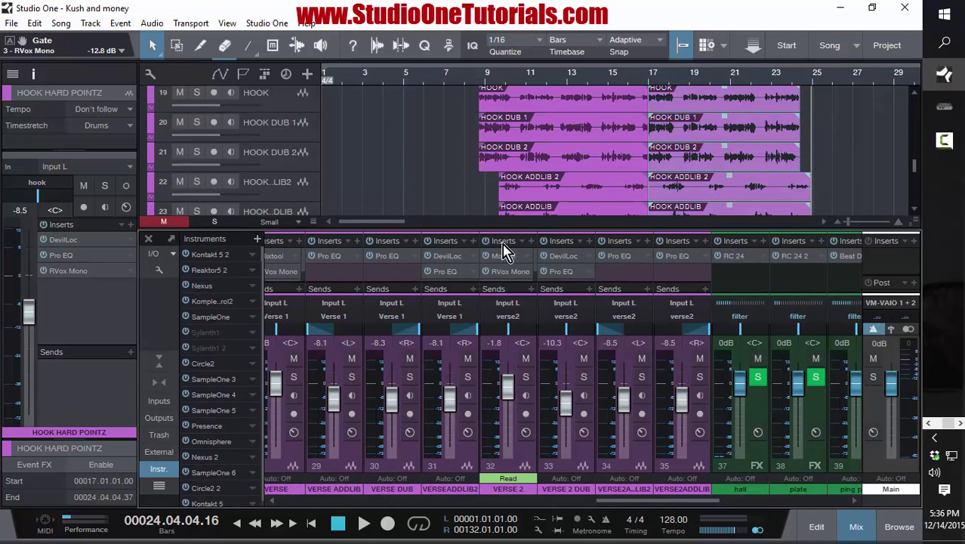
pyautogui.click(587, 235)
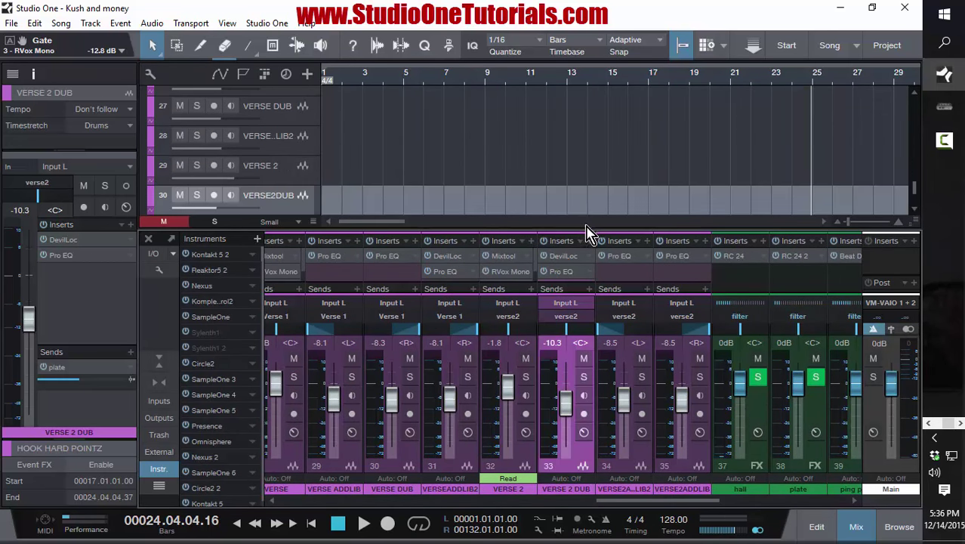
pyautogui.moveTo(586, 227); pyautogui.dragTo(600, 159)
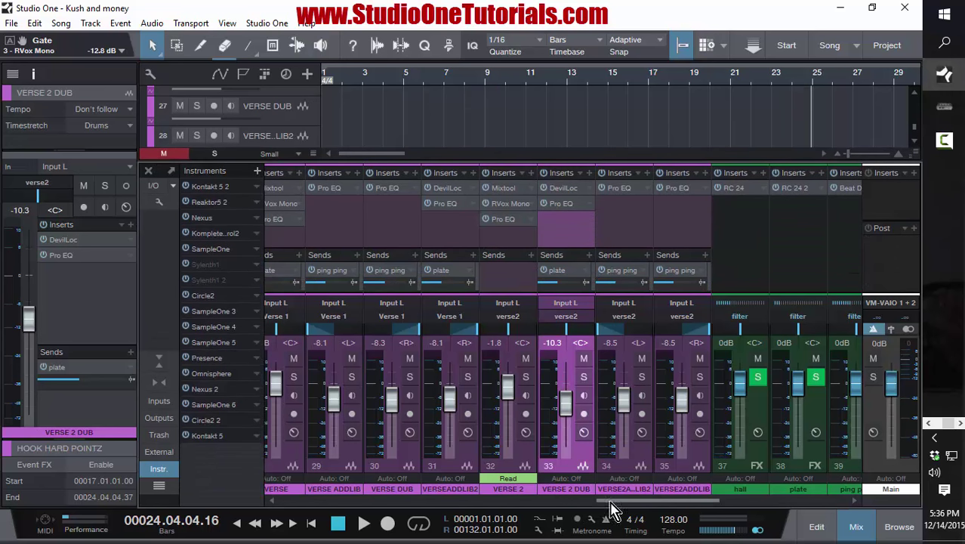
pyautogui.moveTo(616, 512); pyautogui.dragTo(541, 508)
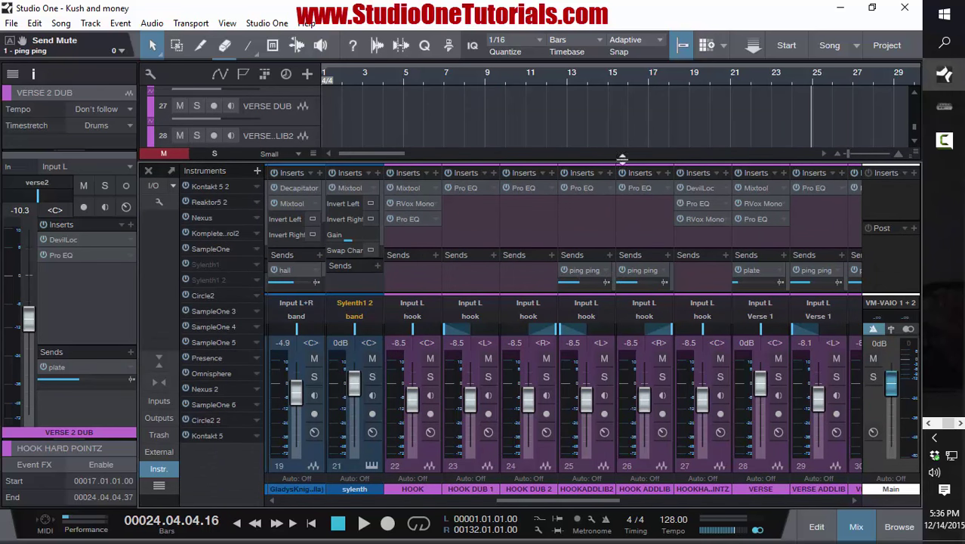
# Shrink the mixer and review the song's full arrangement across the verse, hook, band and drum tracks with the timeline zoomed out
pyautogui.moveTo(589, 86); pyautogui.dragTo(505, 94)
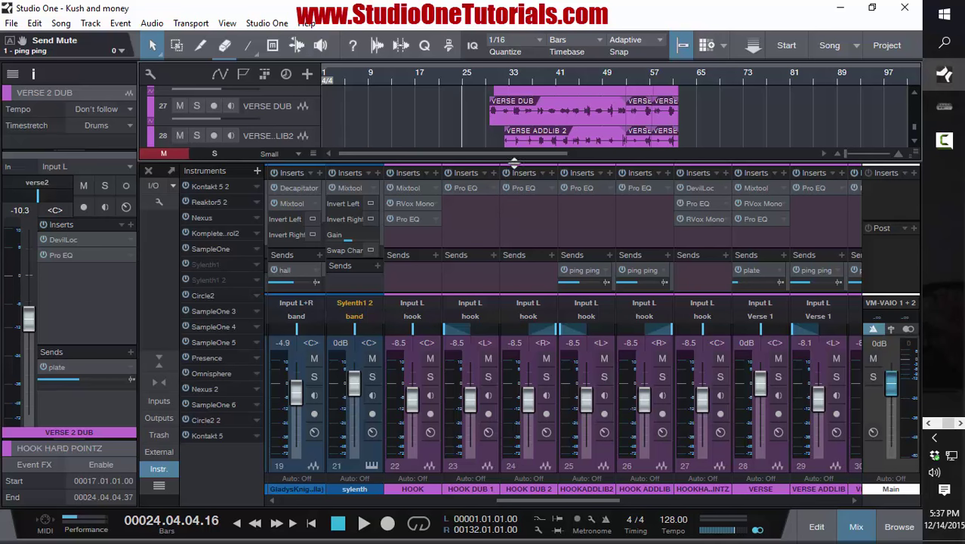
pyautogui.moveTo(516, 167); pyautogui.dragTo(516, 234)
pyautogui.scroll(5, 510, 189)
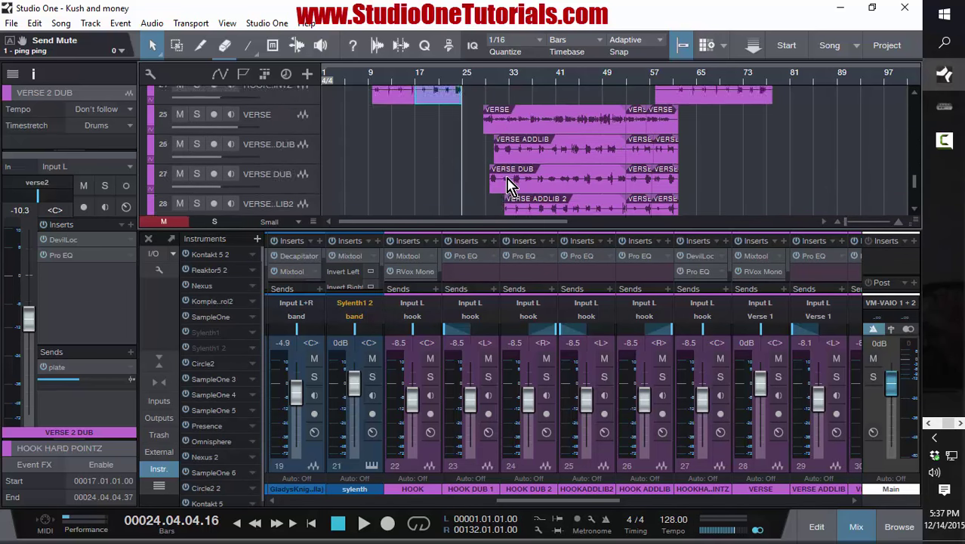
pyautogui.scroll(6, 511, 185)
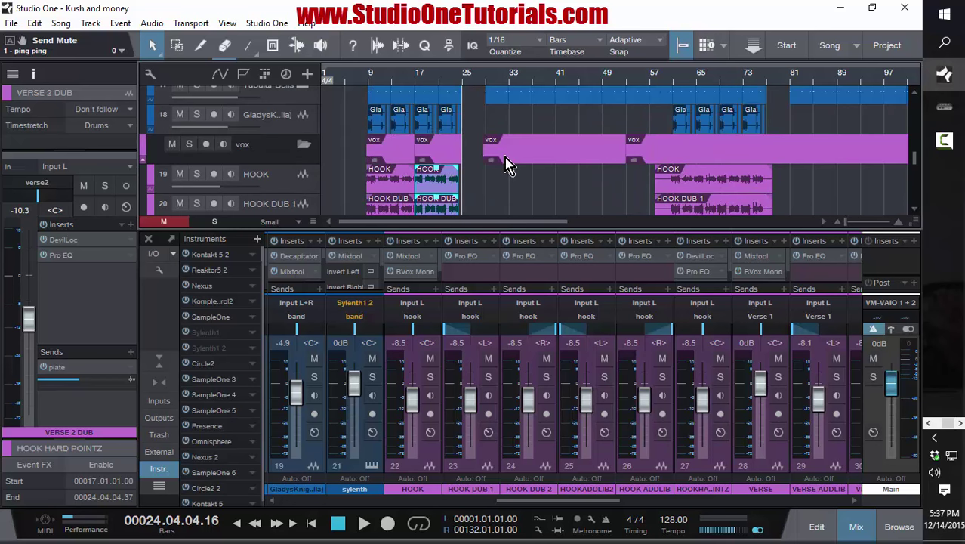
pyautogui.scroll(-2, 506, 164)
pyautogui.scroll(4, 505, 164)
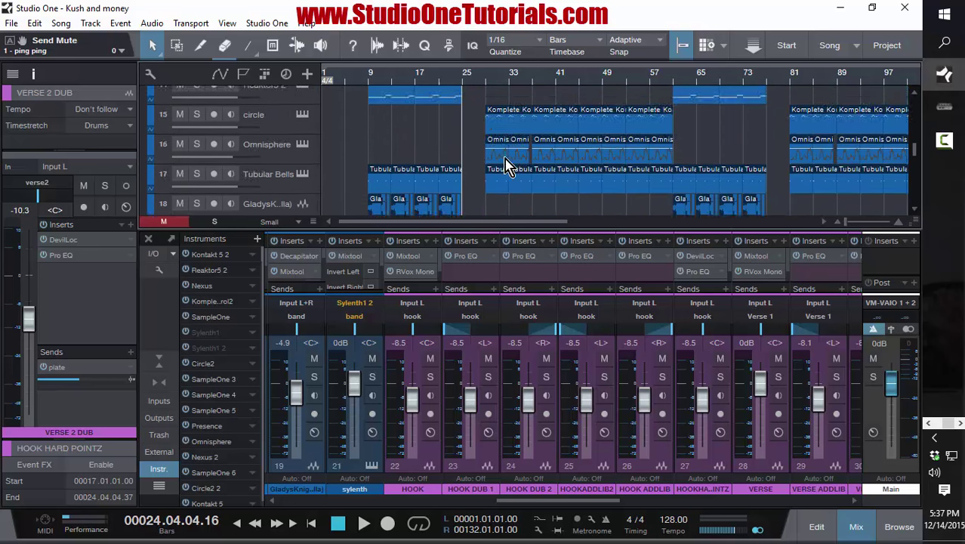
pyautogui.scroll(8, 506, 164)
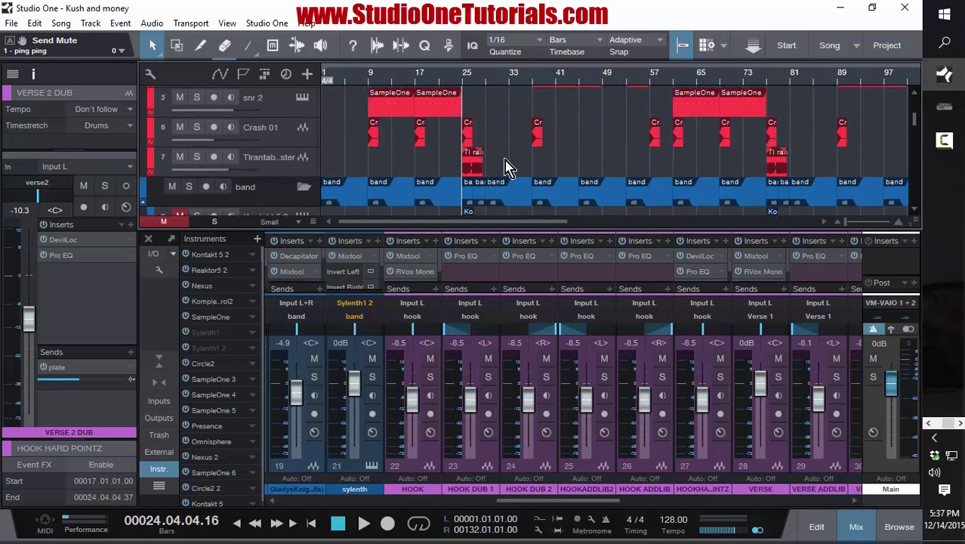
pyautogui.scroll(2, 507, 164)
pyautogui.scroll(-5, 333, 138)
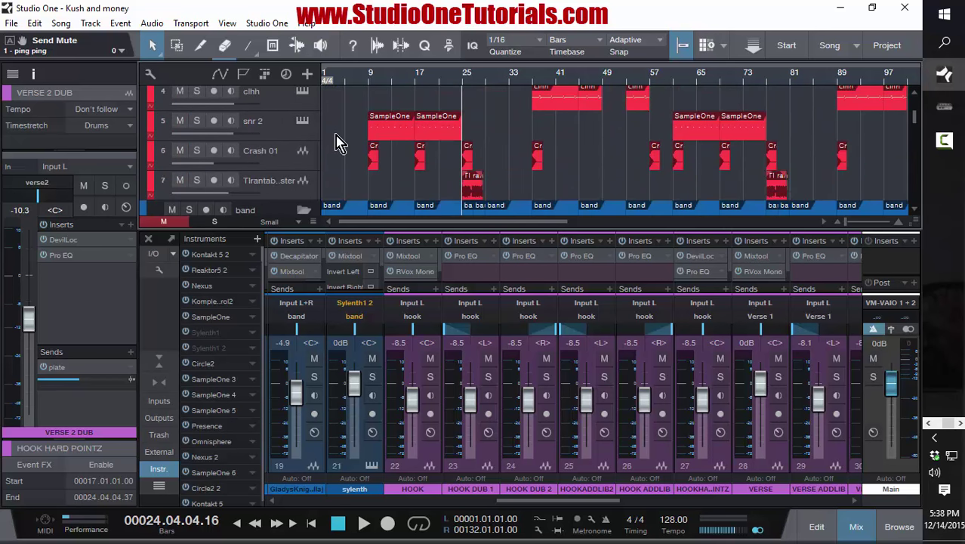
pyautogui.scroll(-1, 336, 147)
pyautogui.scroll(1, 339, 140)
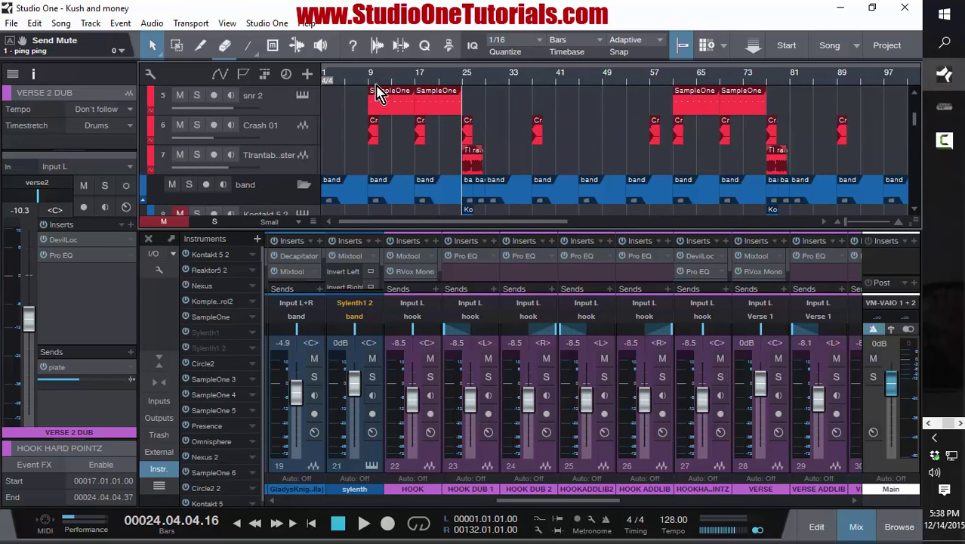
pyautogui.scroll(-6, 420, 155)
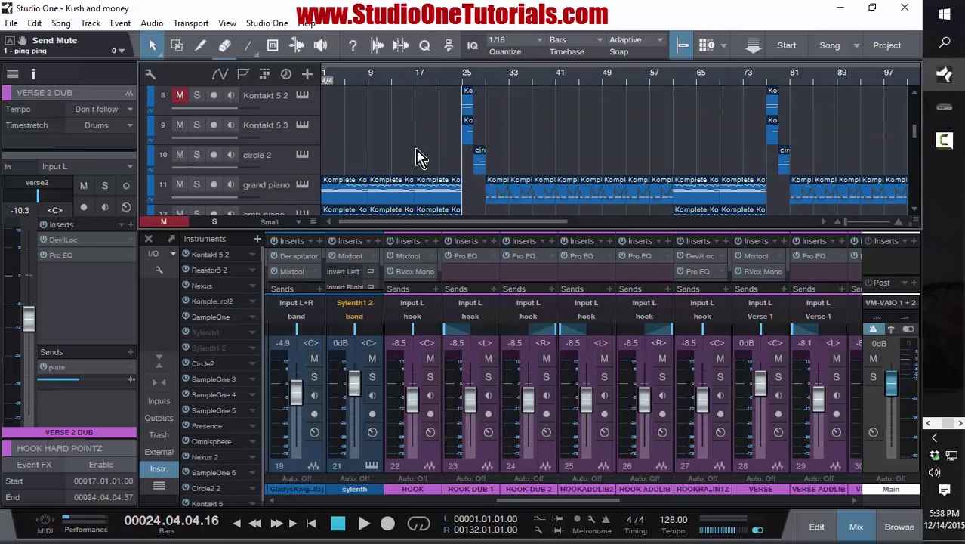
# Select the grand piano channel in the mixer and open its Pro EQ, keeping the arrangement in view
pyautogui.scroll(-1, 420, 157)
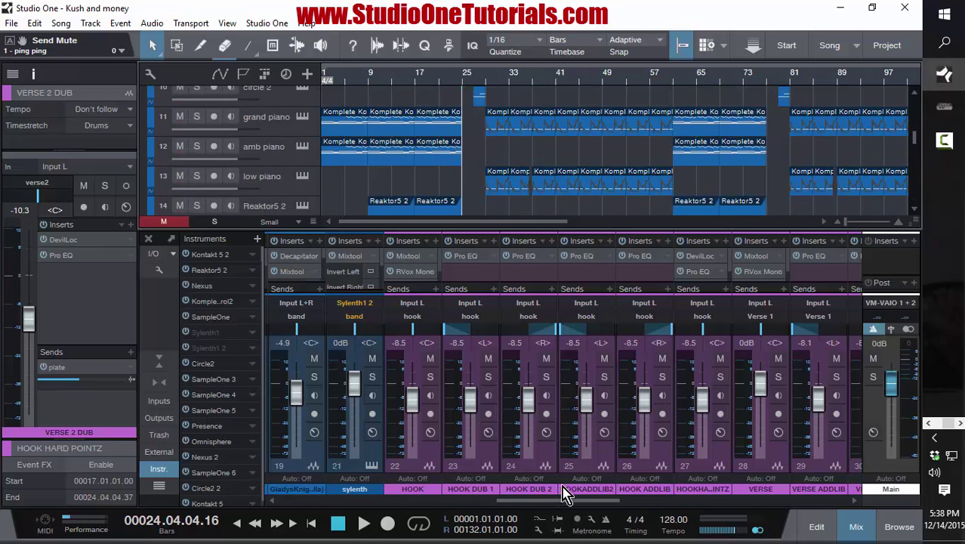
pyautogui.moveTo(571, 500); pyautogui.dragTo(446, 505)
pyautogui.click(472, 453)
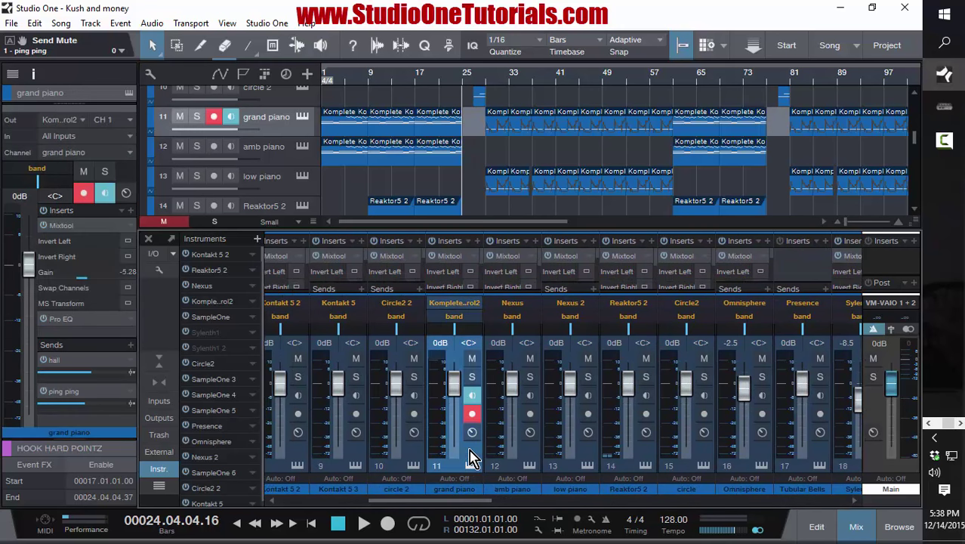
pyautogui.moveTo(483, 230); pyautogui.dragTo(503, 74)
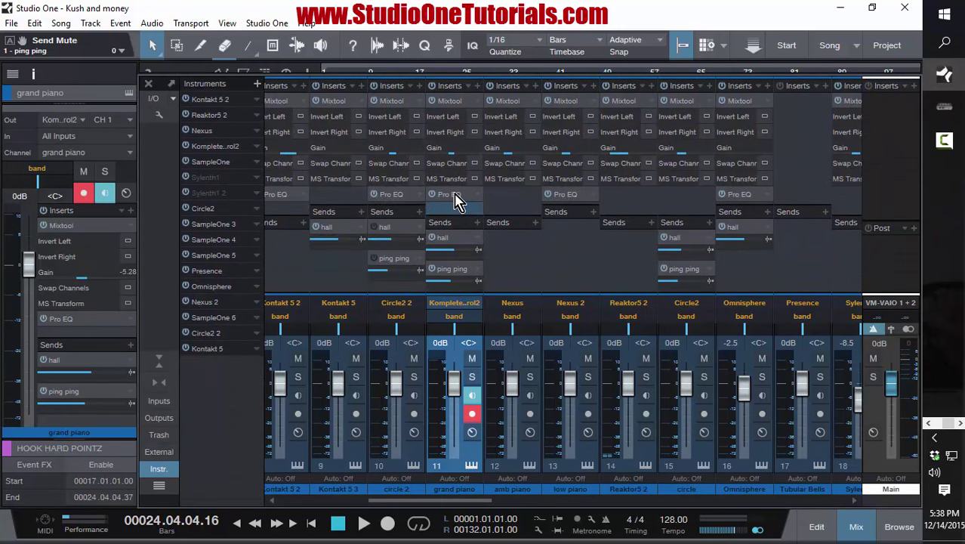
pyautogui.click(455, 198)
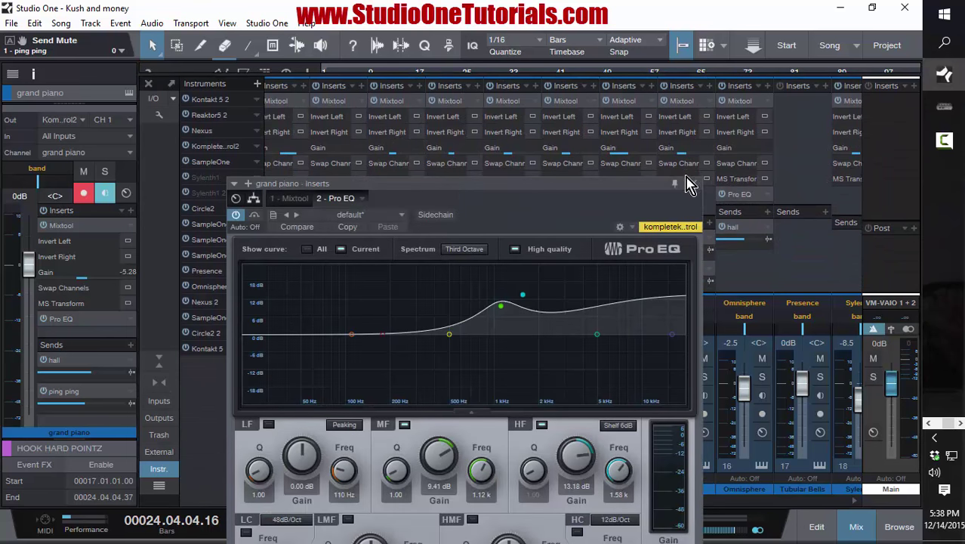
pyautogui.moveTo(434, 76); pyautogui.dragTo(432, 237)
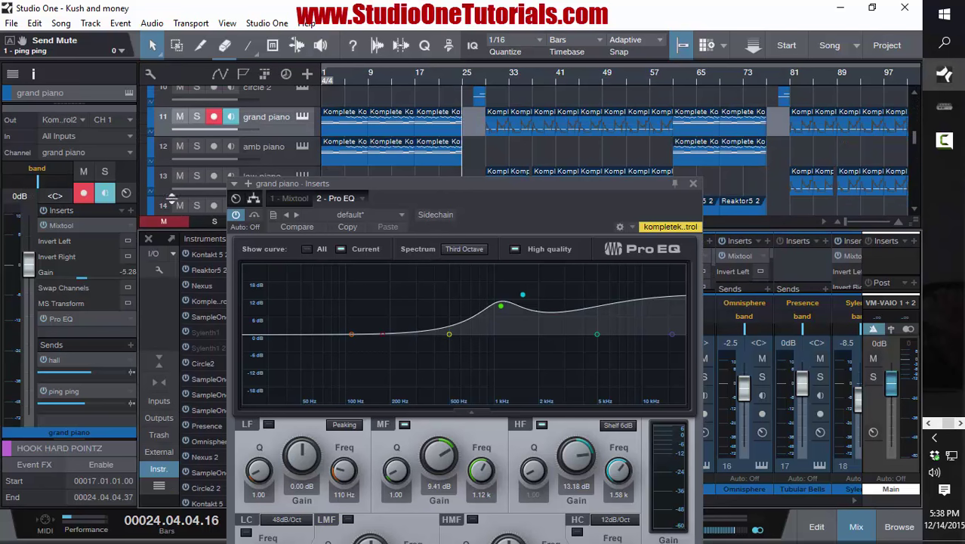
# Bypass the grand piano Pro EQ and play the hook section from bar 8
pyautogui.click(235, 216)
pyautogui.scroll(-8, 412, 123)
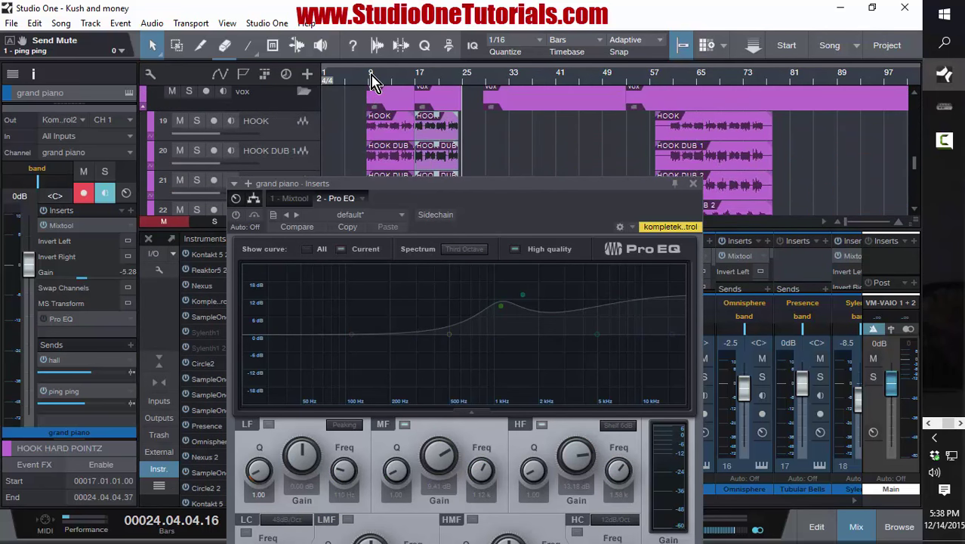
pyautogui.click(370, 83)
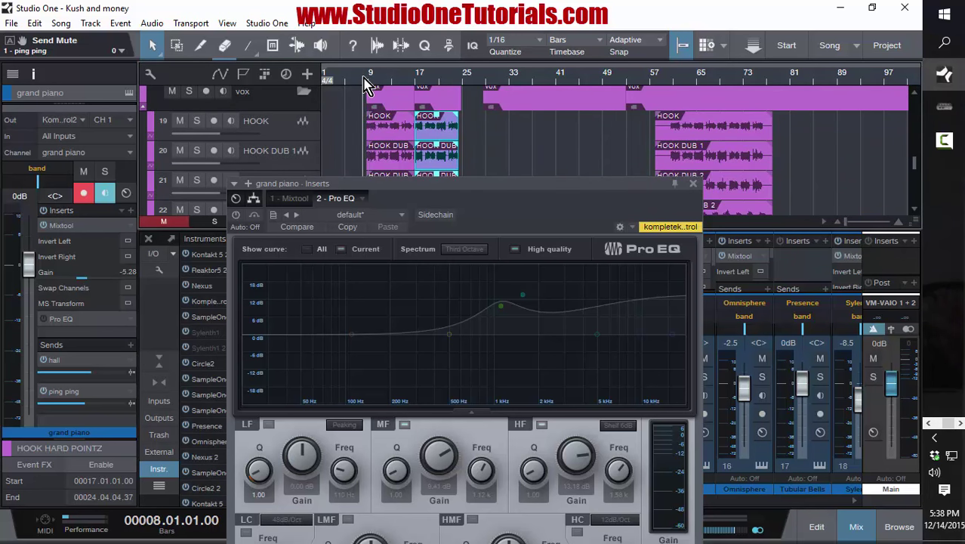
pyautogui.press('space')
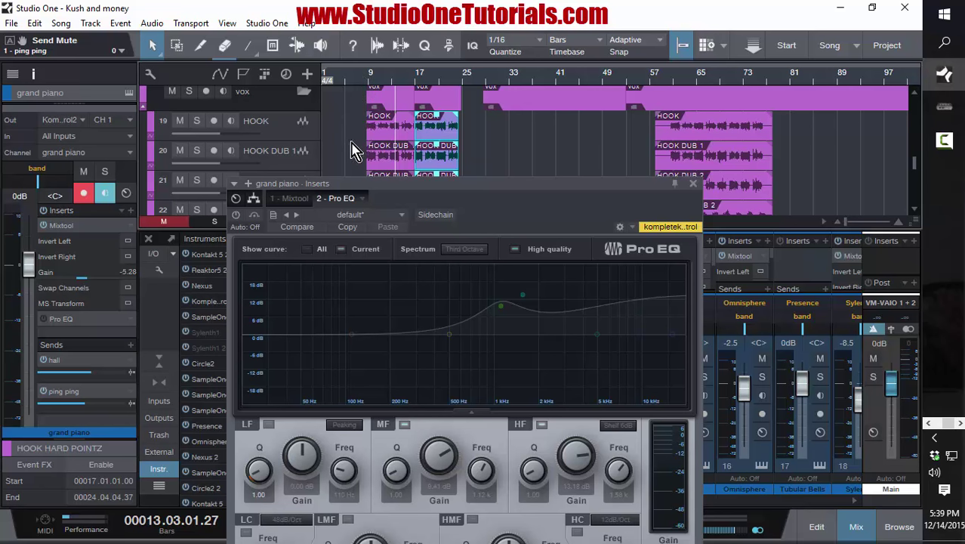
# Look through the vocal and band tracks and enlarge the track heights around the grand piano and amb piano clips
pyautogui.scroll(4, 355, 147)
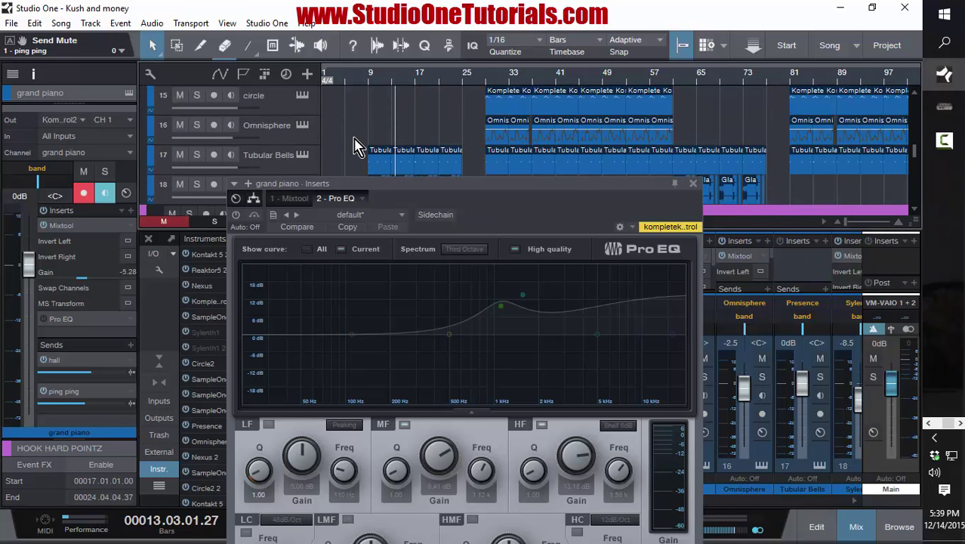
pyautogui.scroll(2, 355, 147)
pyautogui.scroll(-6, 355, 147)
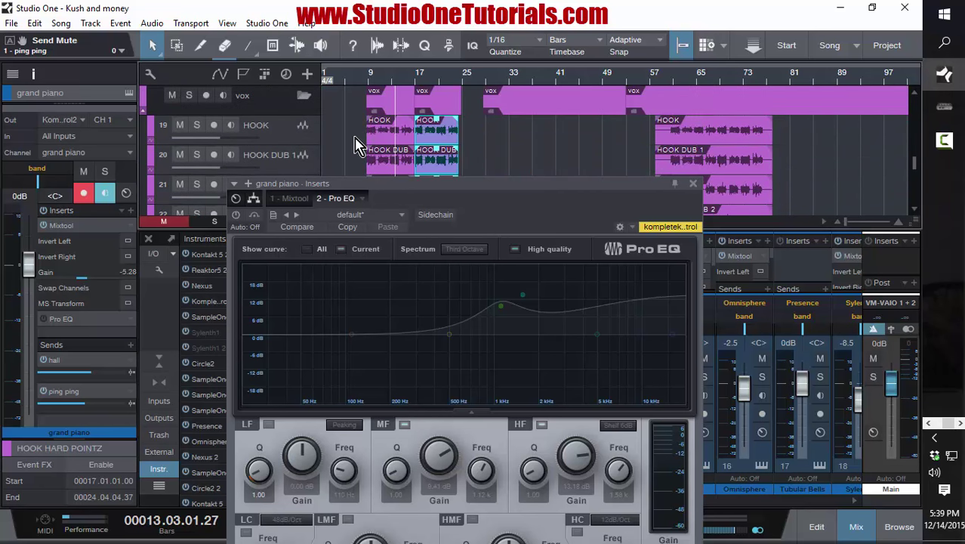
pyautogui.scroll(-5, 354, 147)
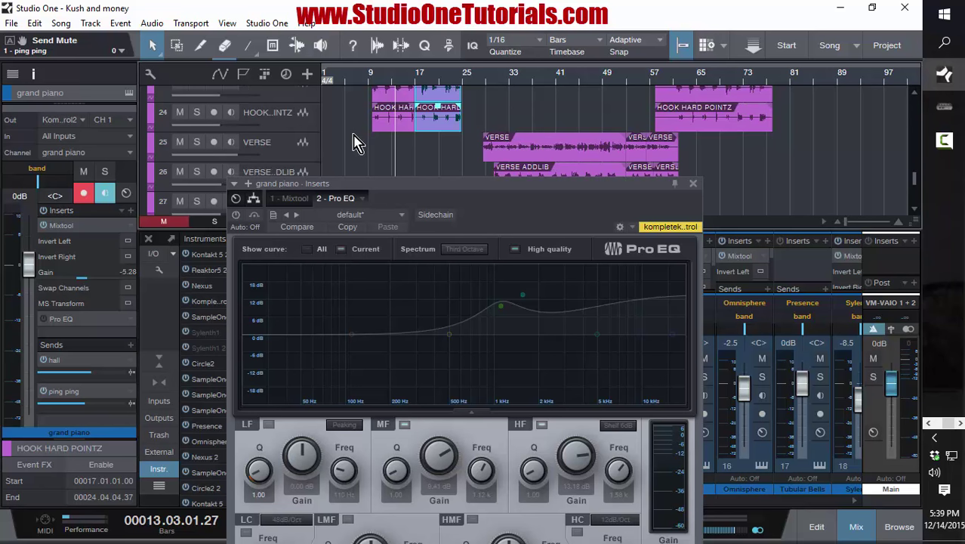
pyautogui.scroll(-4, 355, 143)
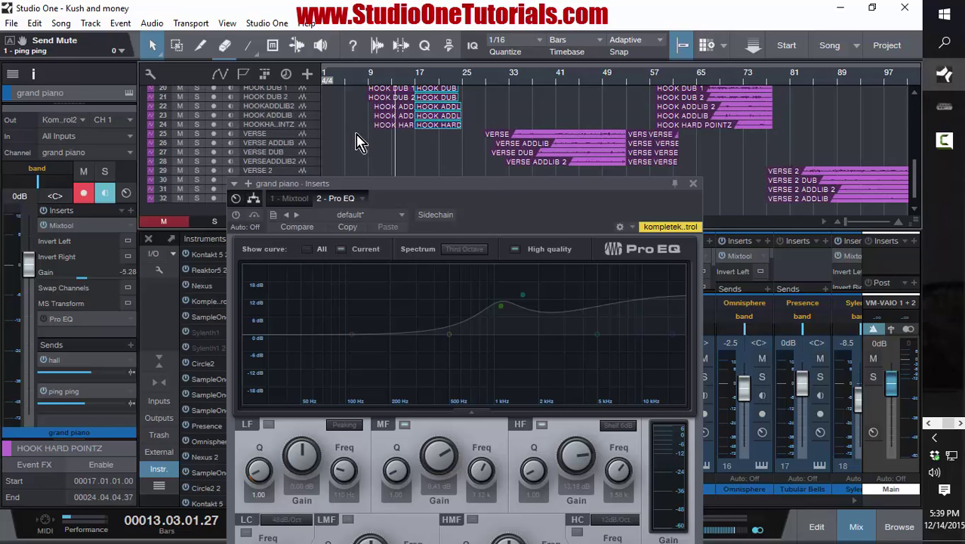
pyautogui.scroll(4, 360, 140)
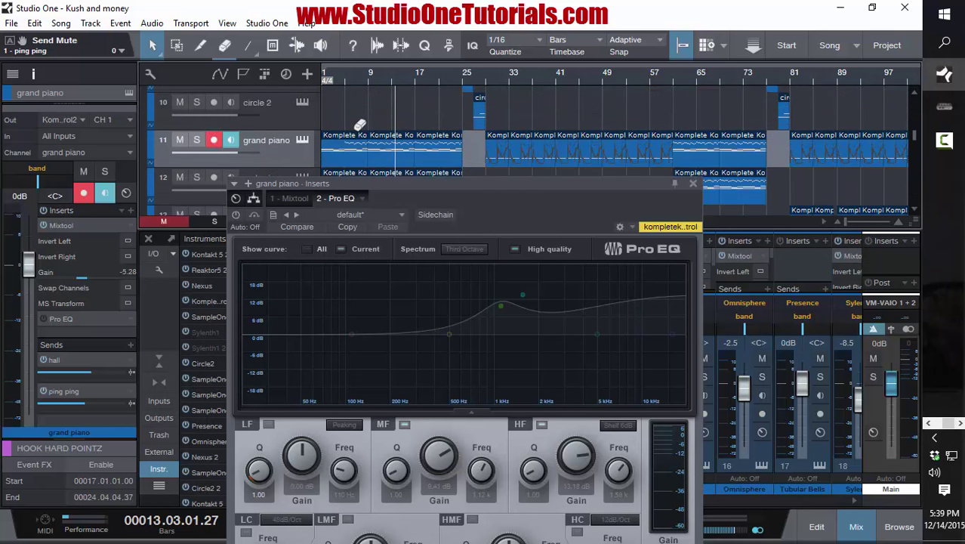
pyautogui.scroll(1, 360, 124)
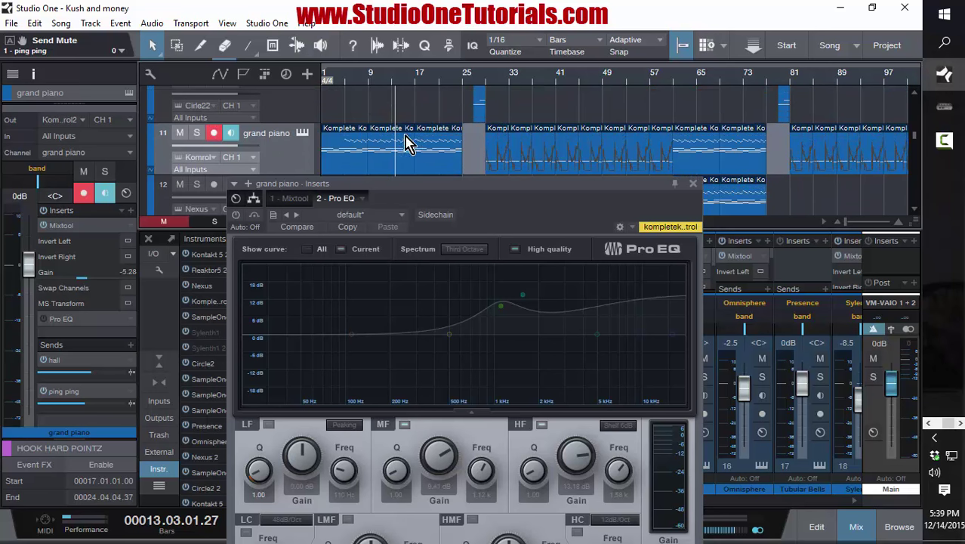
pyautogui.scroll(-1, 381, 136)
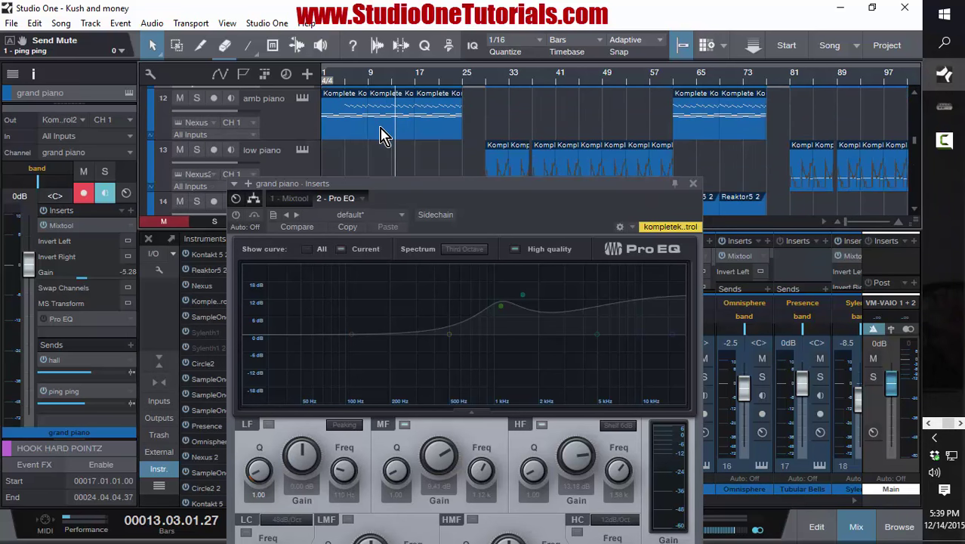
pyautogui.scroll(1, 381, 136)
pyautogui.scroll(-1, 382, 136)
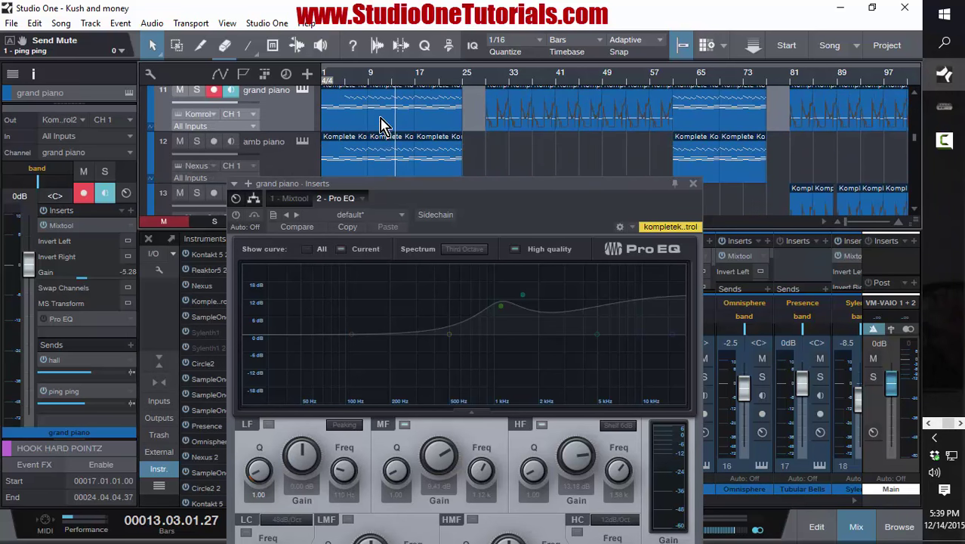
# Switch the grand piano Pro EQ back on with all its controls in view and reset its HF gain to 0.00 dB
pyautogui.click(367, 82)
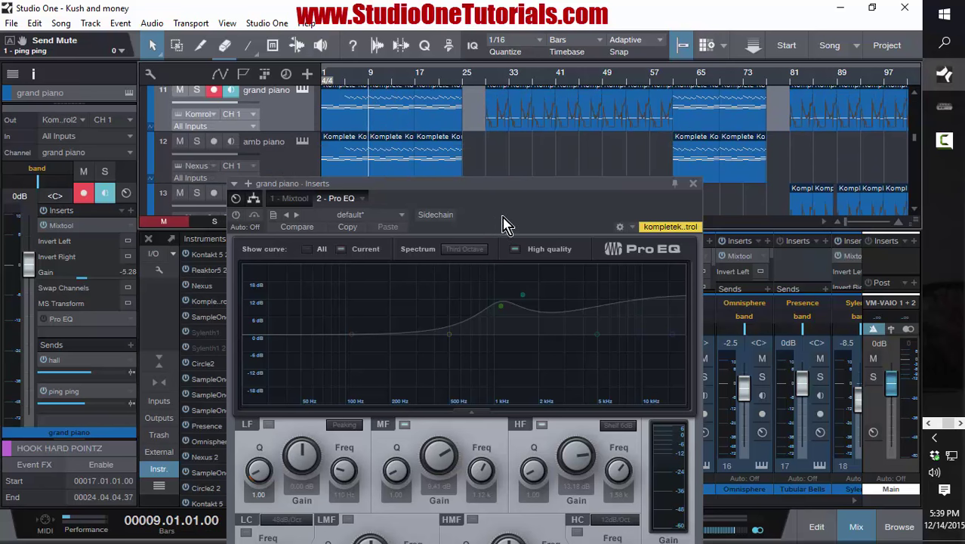
pyautogui.moveTo(574, 198); pyautogui.dragTo(548, 123)
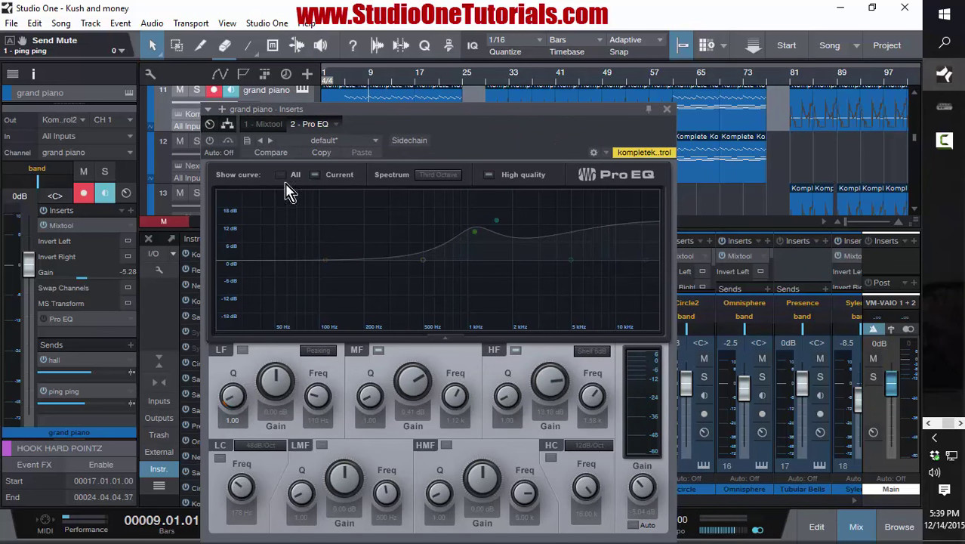
pyautogui.click(212, 142)
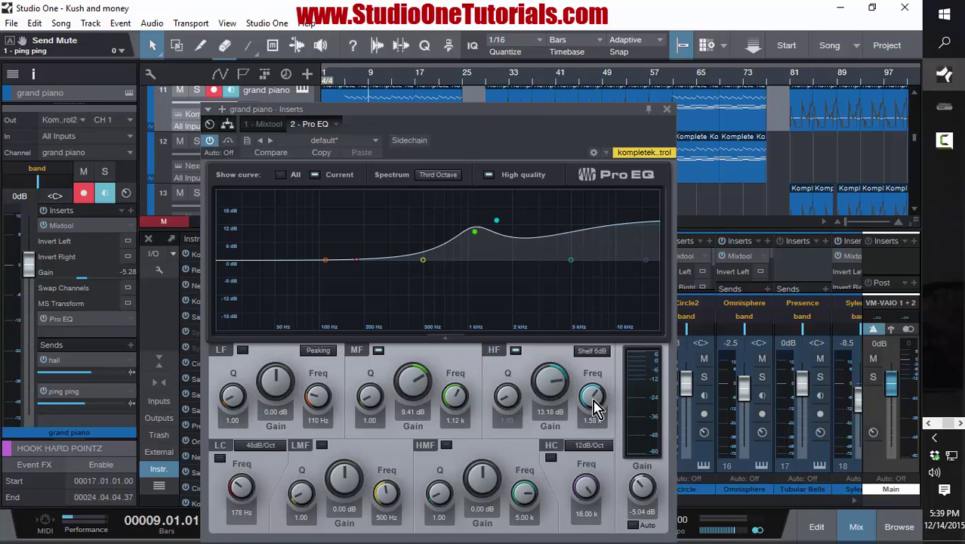
pyautogui.moveTo(551, 383); pyautogui.dragTo(546, 405)
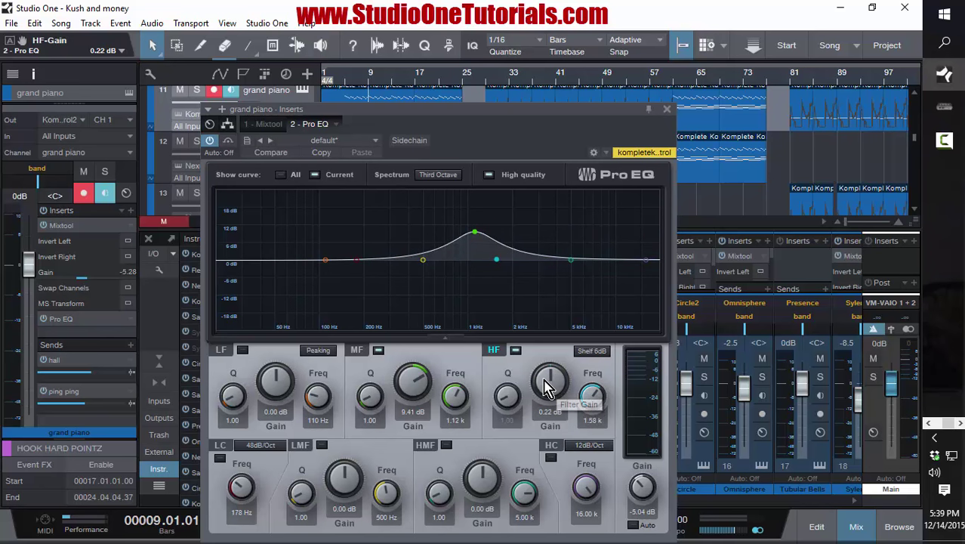
pyautogui.doubleClick(547, 388)
# Move the Pro EQ window clear of the grand piano clips and play the track soloed from bar 9
pyautogui.click(527, 99)
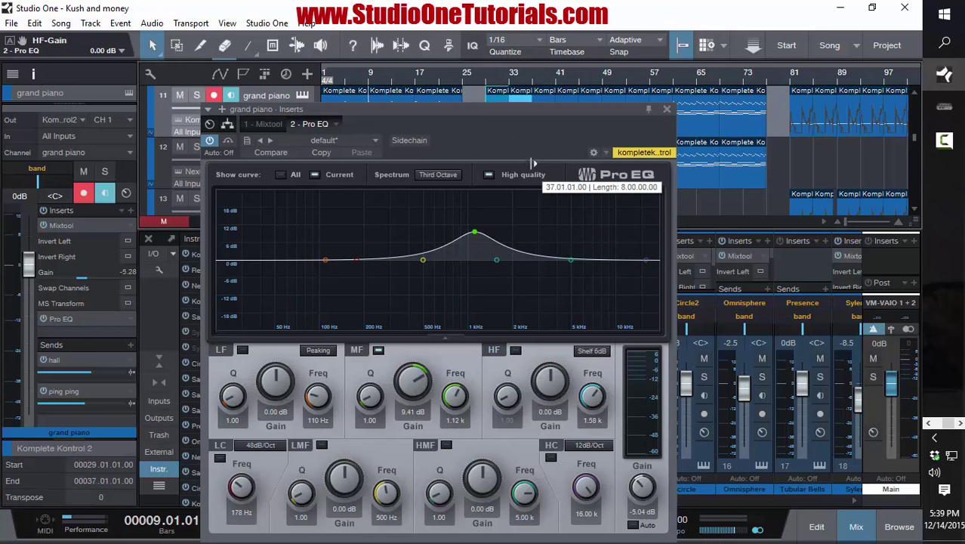
pyautogui.click(445, 97)
pyautogui.moveTo(470, 111); pyautogui.dragTo(462, 181)
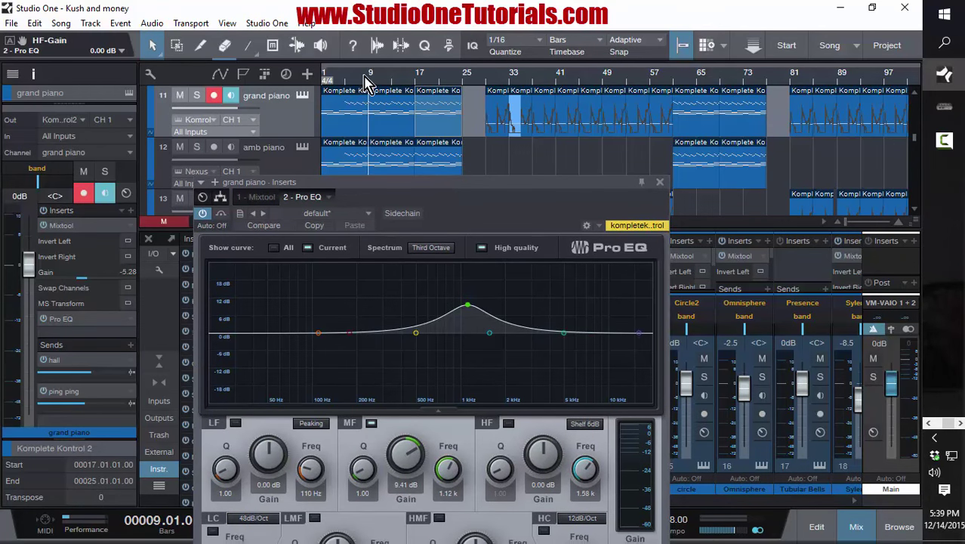
pyautogui.click(367, 85)
pyautogui.press('space')
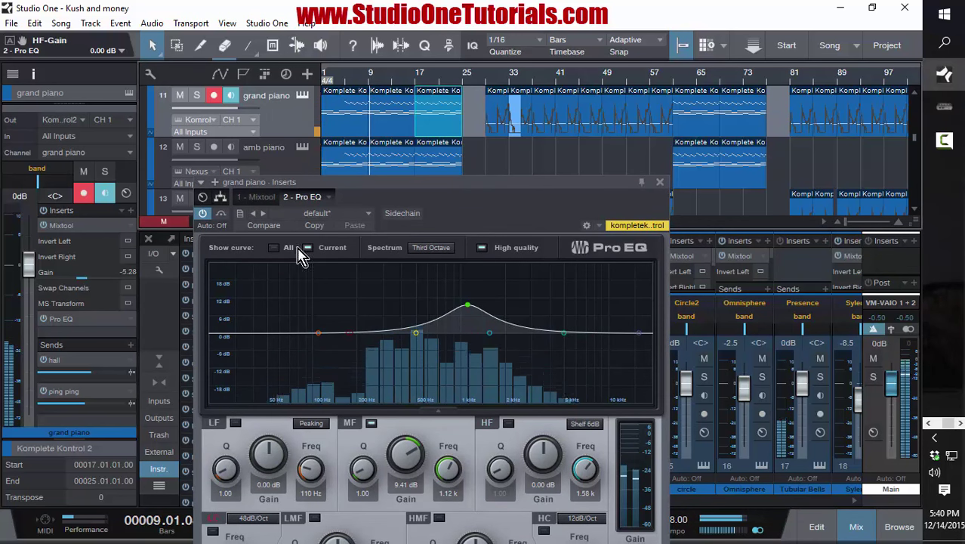
pyautogui.click(196, 95)
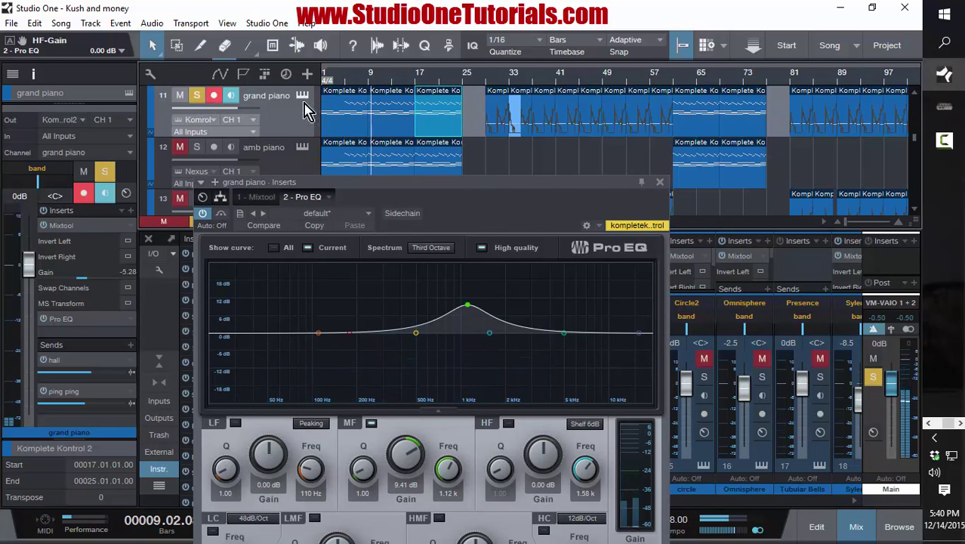
pyautogui.click(368, 85)
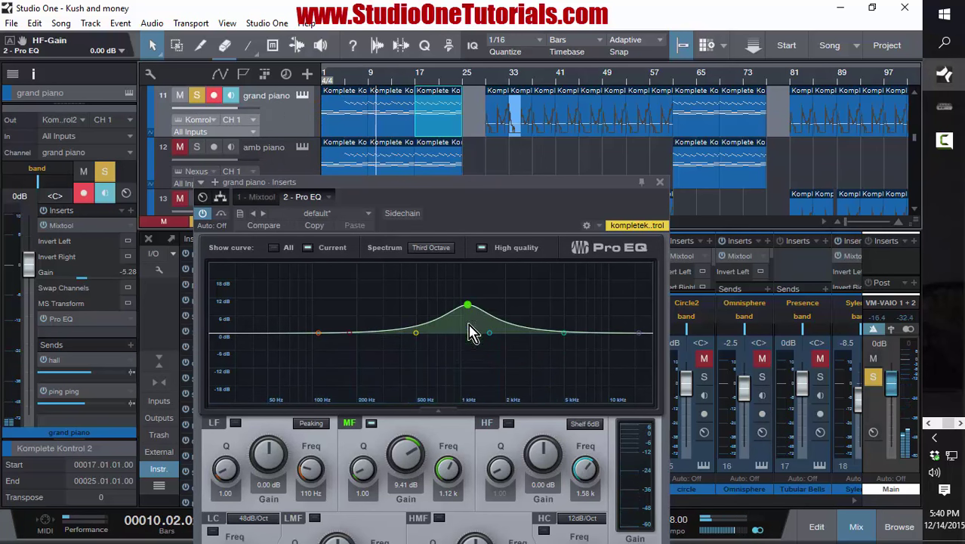
# Play the piano from bar 9 with the MF gain at 0.00 dB, and sweep an MF boost, settling on 9.18 dB at 1.18 kHz
pyautogui.doubleClick(412, 462)
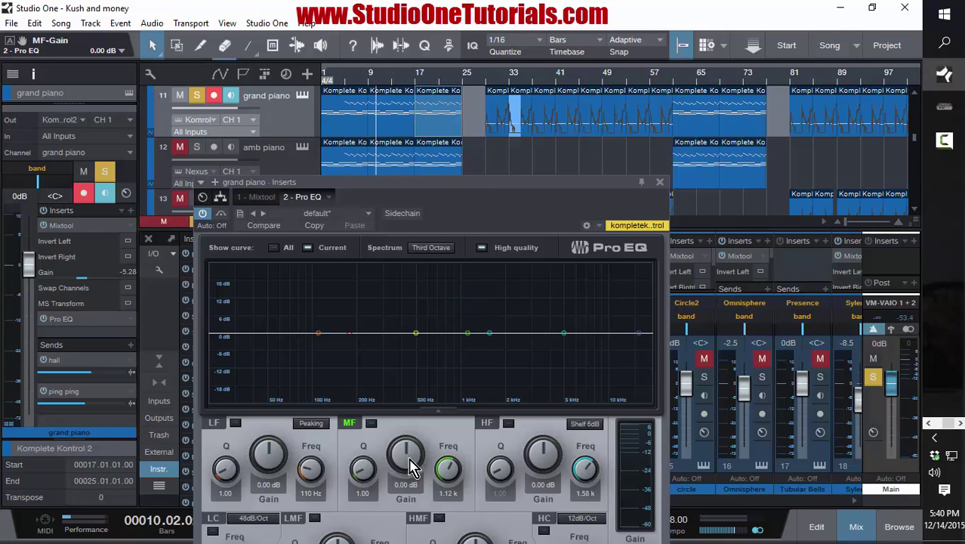
pyautogui.click(367, 79)
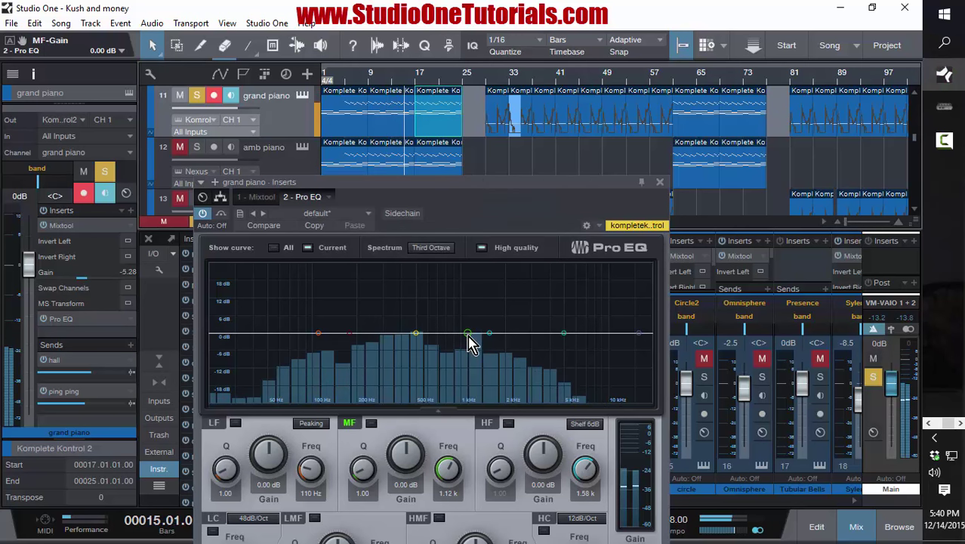
pyautogui.moveTo(469, 338); pyautogui.dragTo(370, 293)
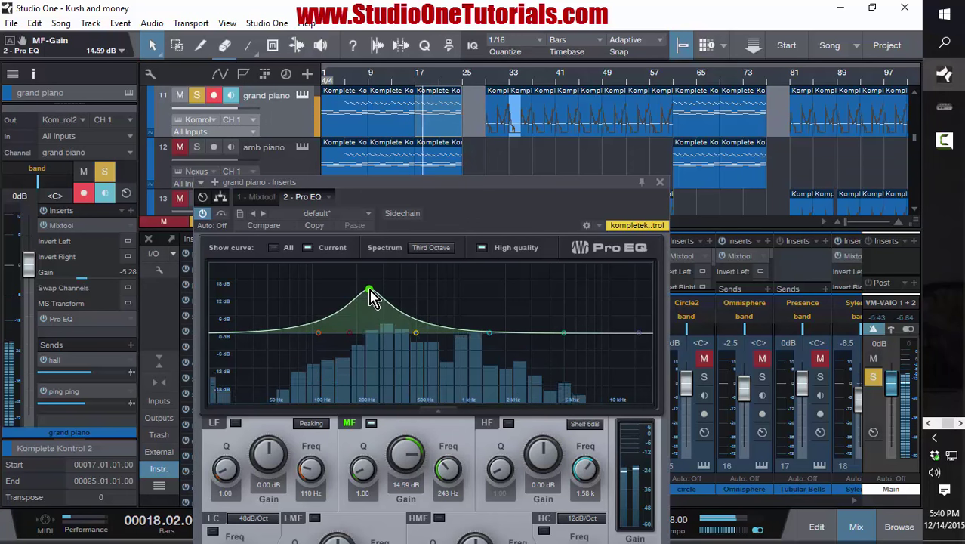
pyautogui.moveTo(370, 291); pyautogui.dragTo(471, 308)
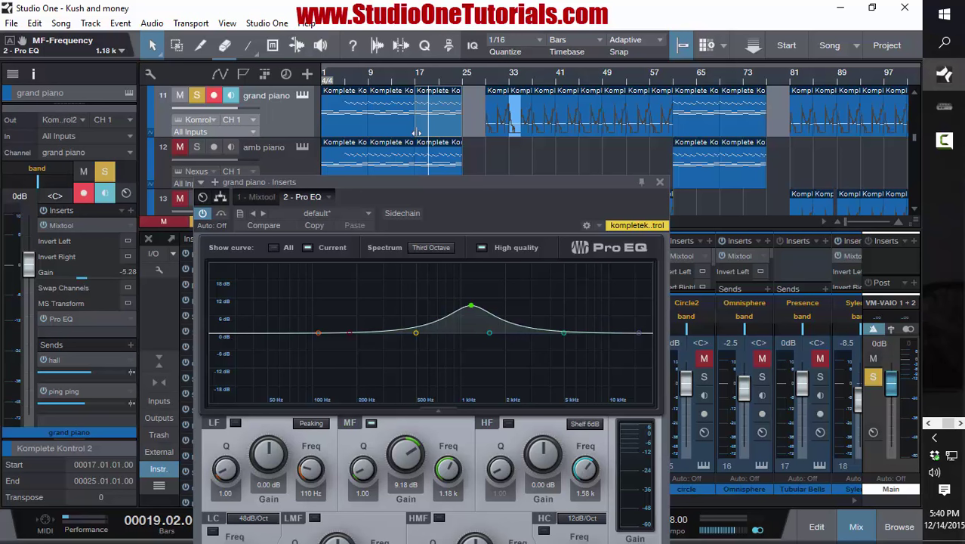
# Compare the soloed piano during playback with the Pro EQ bypassed and switched back on
pyautogui.press('space')
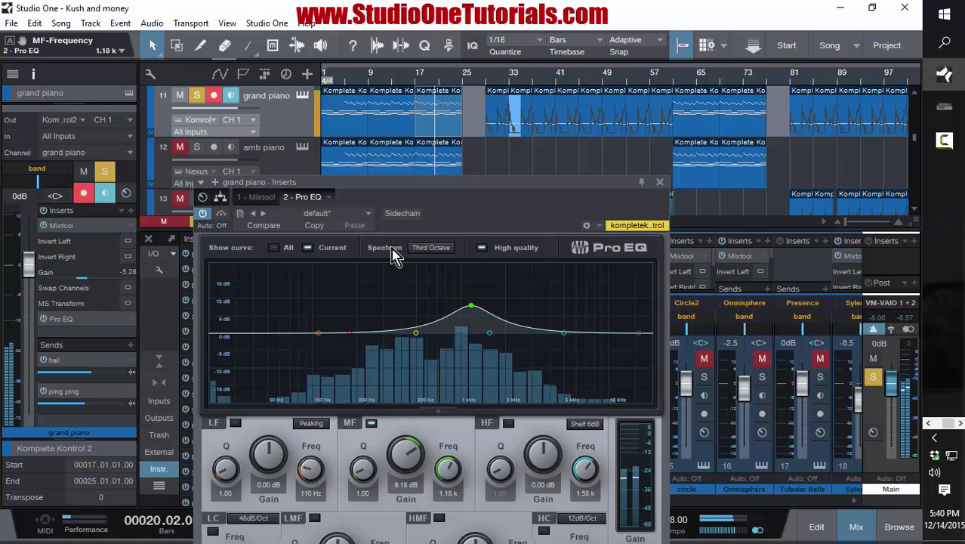
pyautogui.click(203, 215)
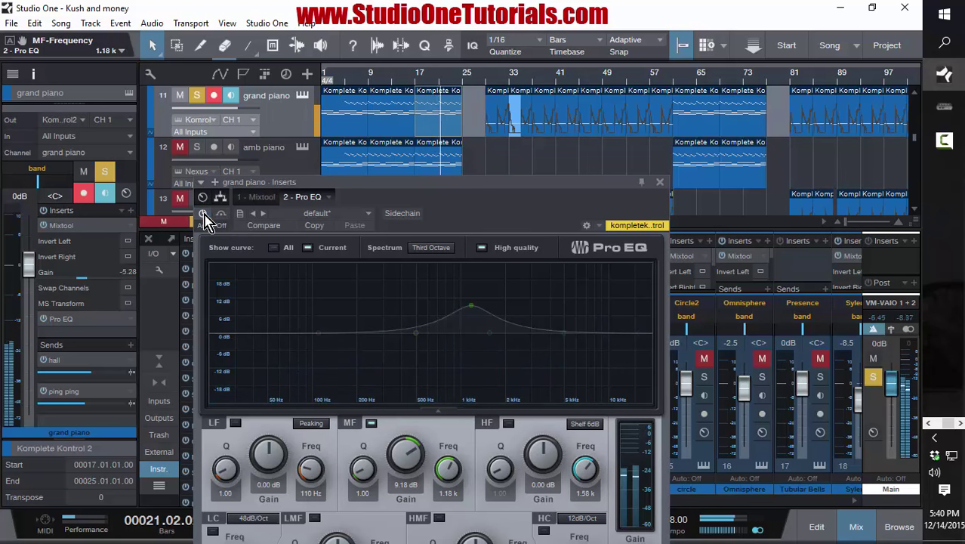
pyautogui.click(203, 214)
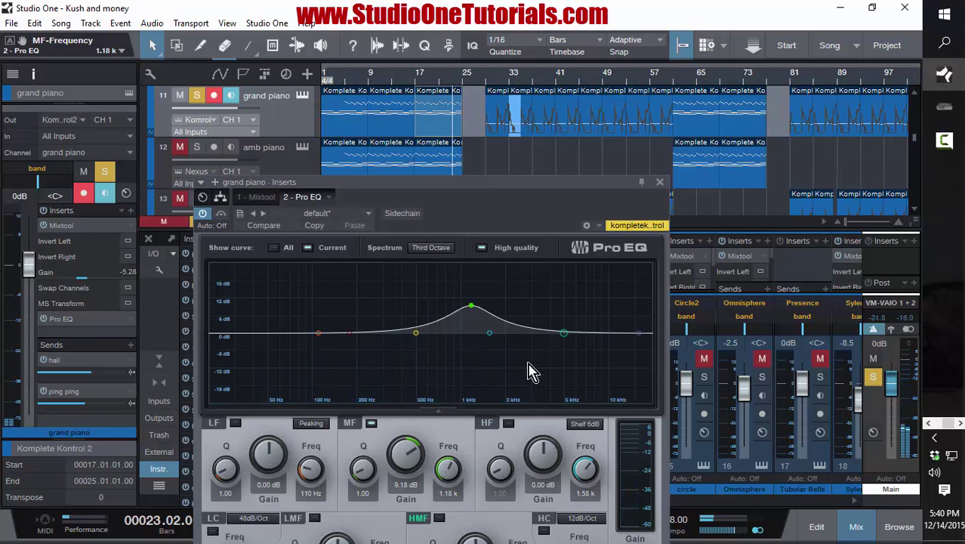
# Unsolo the grand piano track and place the playhead at bar 17
pyautogui.click(195, 96)
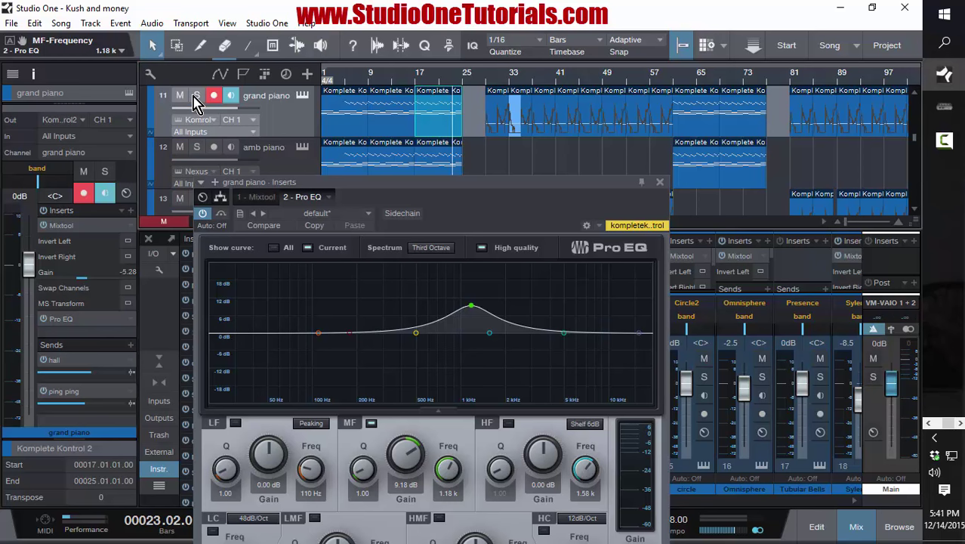
pyautogui.scroll(1, 195, 103)
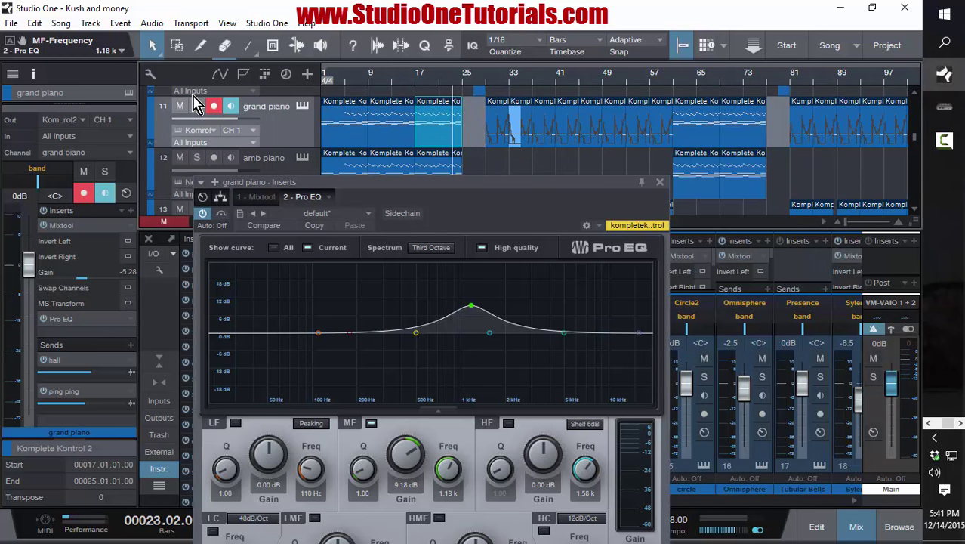
pyautogui.click(414, 83)
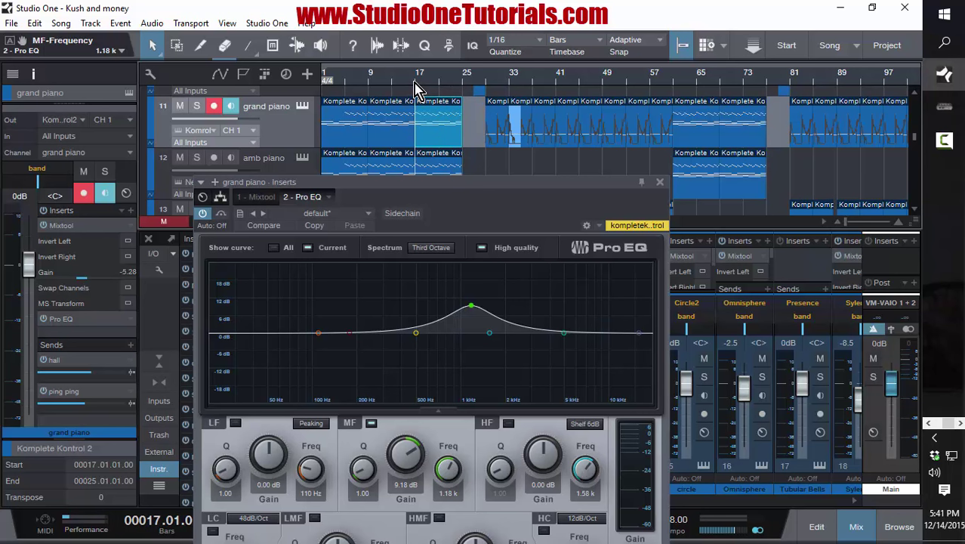
# Play the full mix from bar 17 and compare the grand piano with the Pro EQ bypassed and switched back on
pyautogui.press('space')
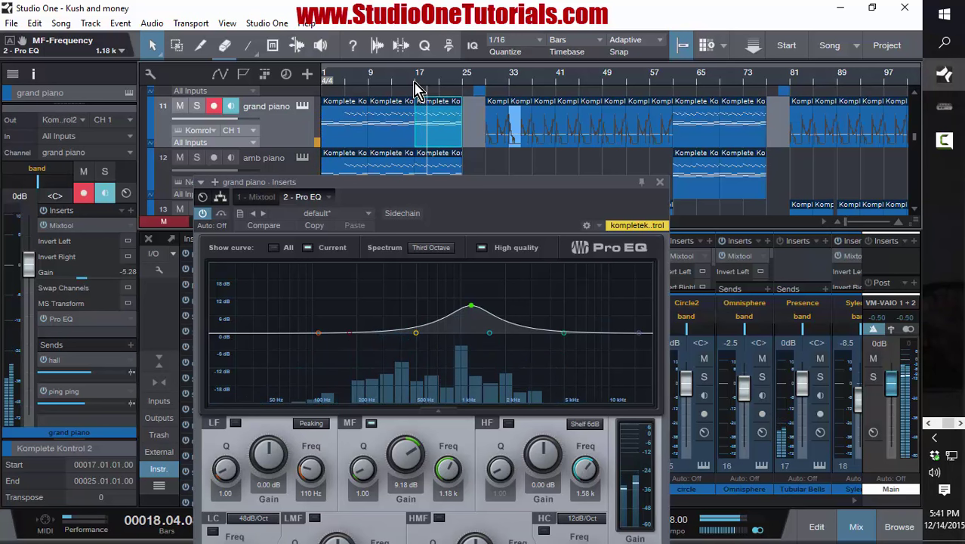
pyautogui.click(202, 214)
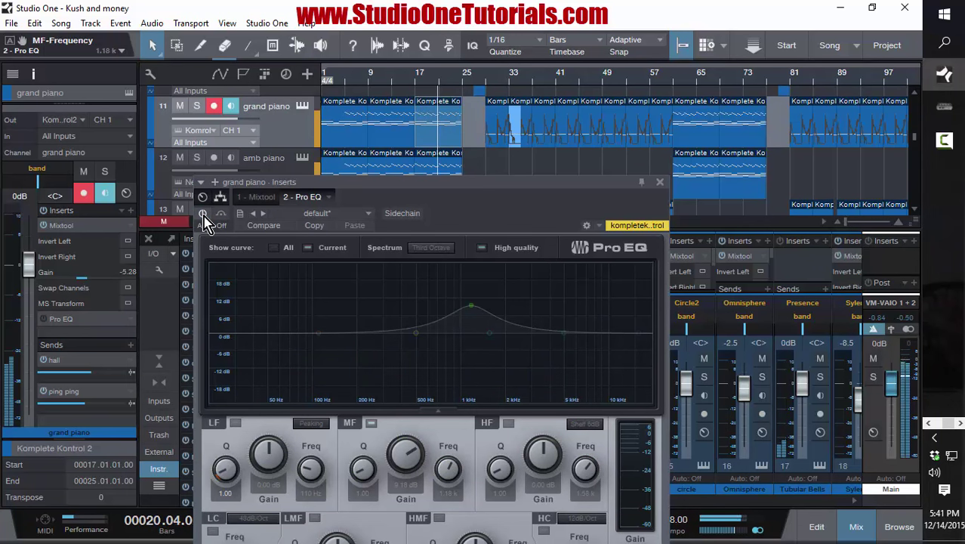
pyautogui.click(202, 214)
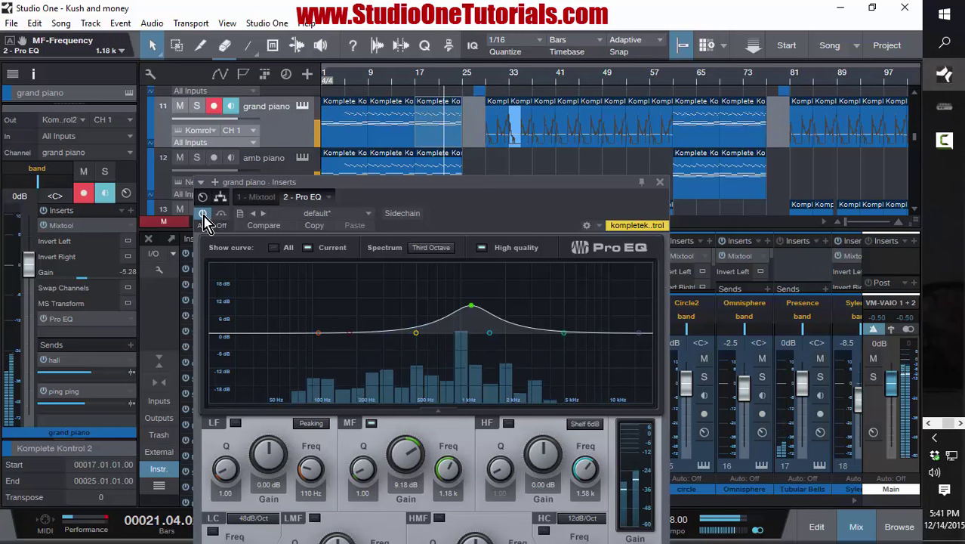
pyautogui.press('space')
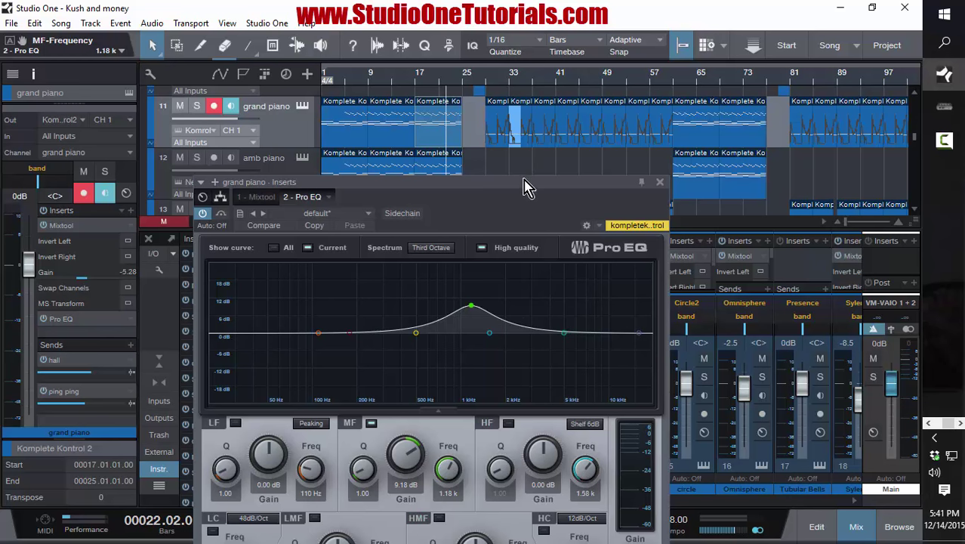
# Enable the HF band in the grand piano's Pro EQ and raise its gain to 11.04 dB
pyautogui.moveTo(523, 184); pyautogui.dragTo(461, 94)
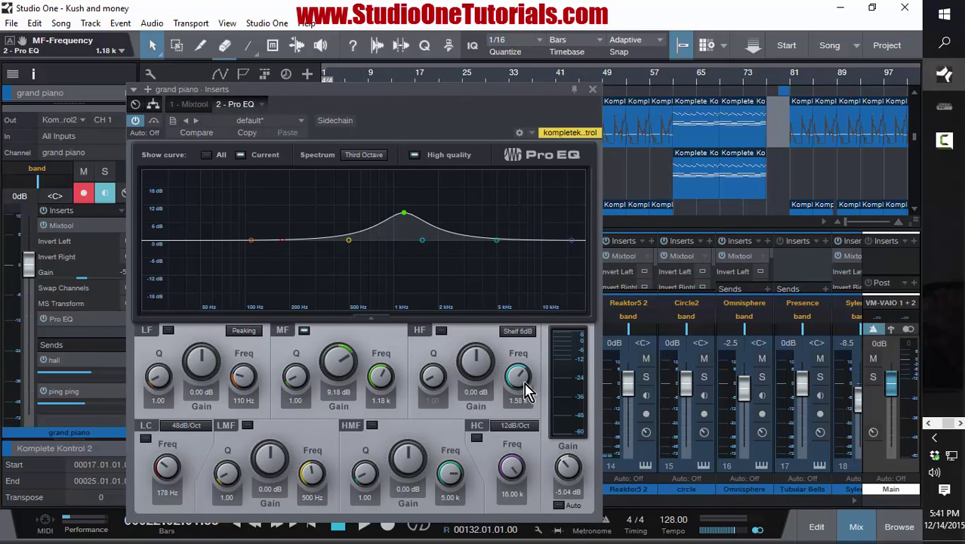
pyautogui.click(441, 330)
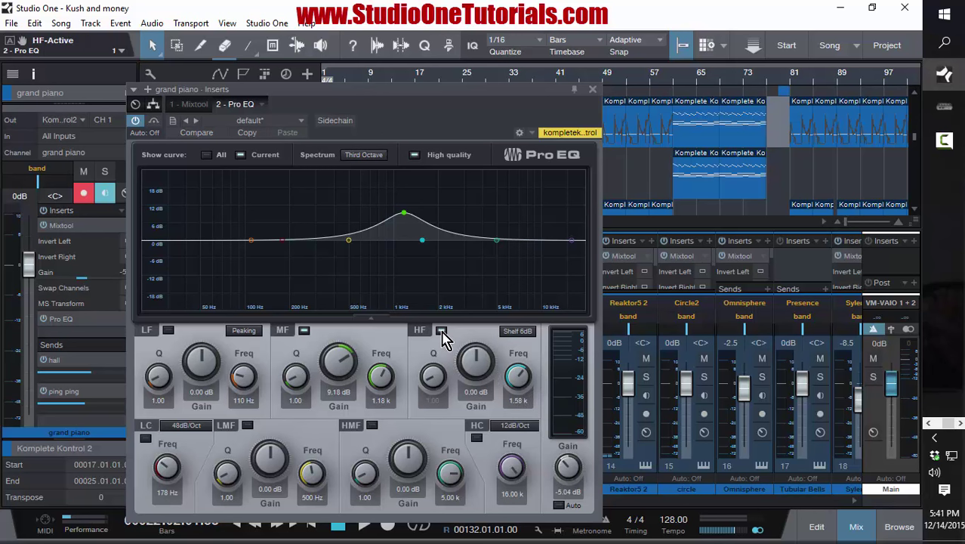
pyautogui.click(441, 330)
pyautogui.moveTo(483, 367); pyautogui.dragTo(481, 334)
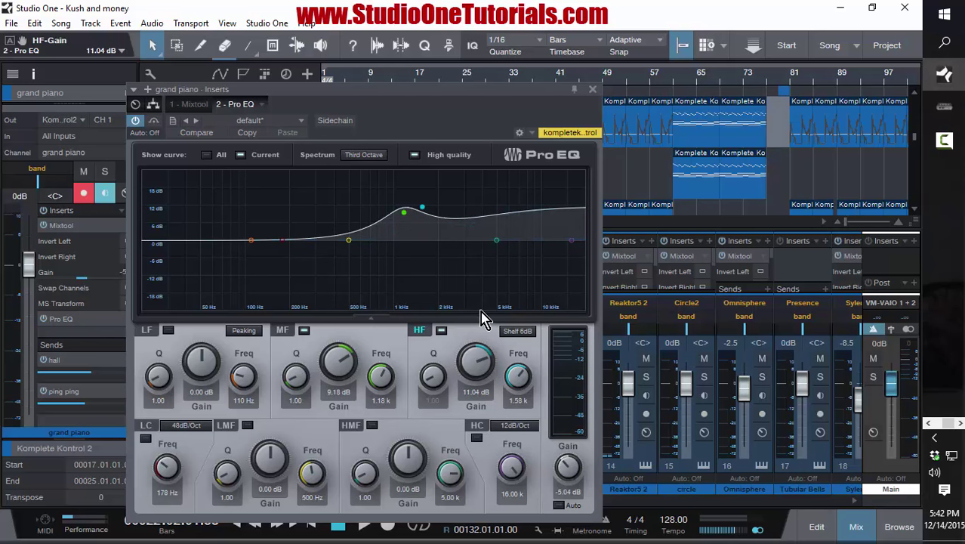
# Move the Pro EQ window clear of the piano clips, play the mix from bar 9 twice, and return the playhead to bar 9
pyautogui.moveTo(472, 91); pyautogui.dragTo(484, 221)
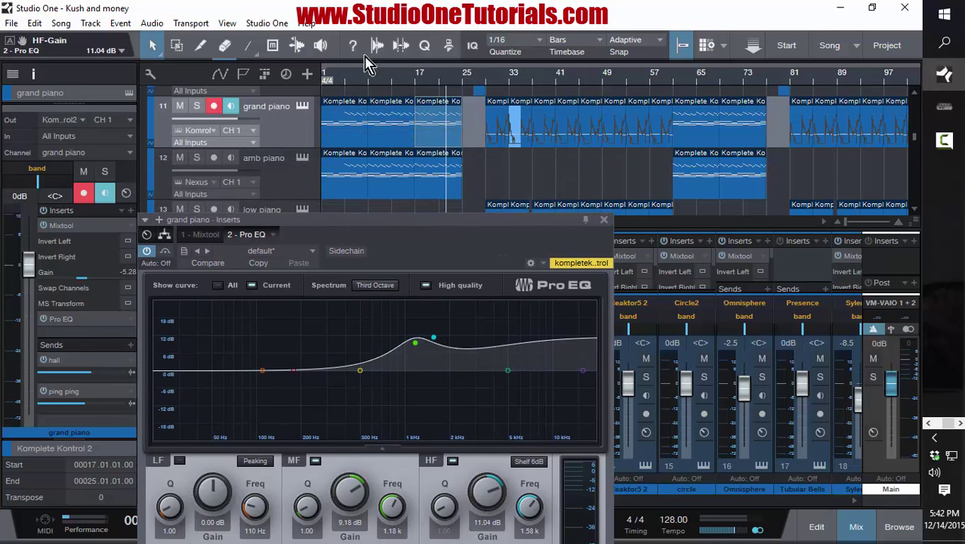
pyautogui.click(370, 79)
pyautogui.press('space')
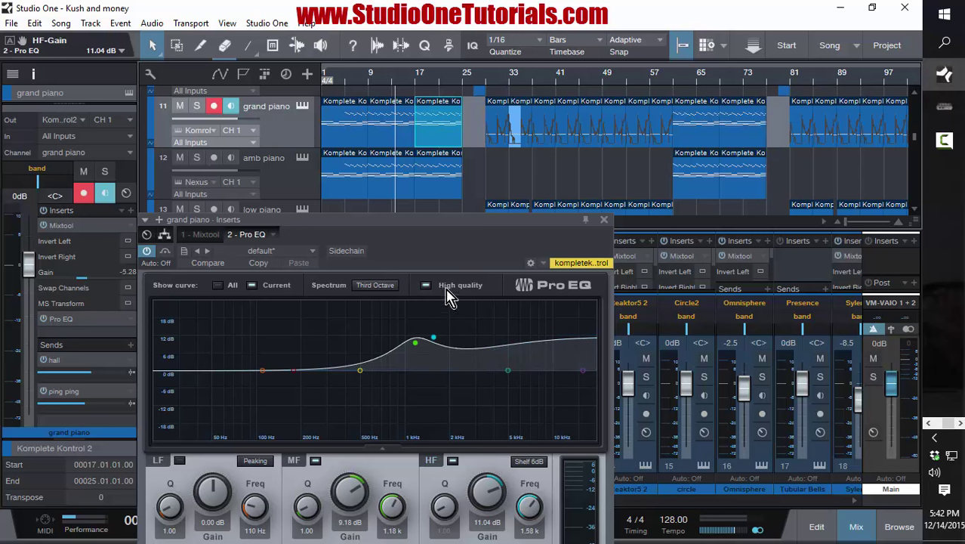
pyautogui.click(367, 81)
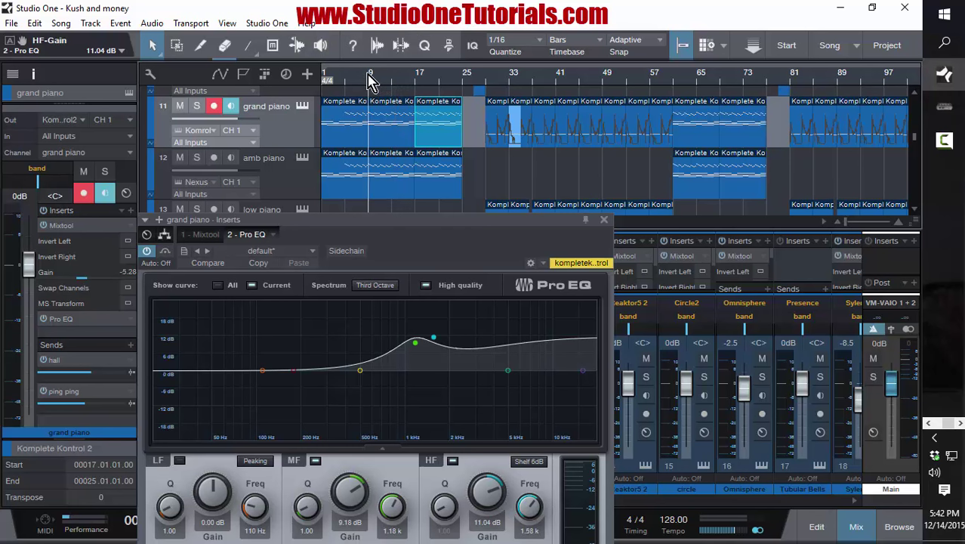
pyautogui.press('space')
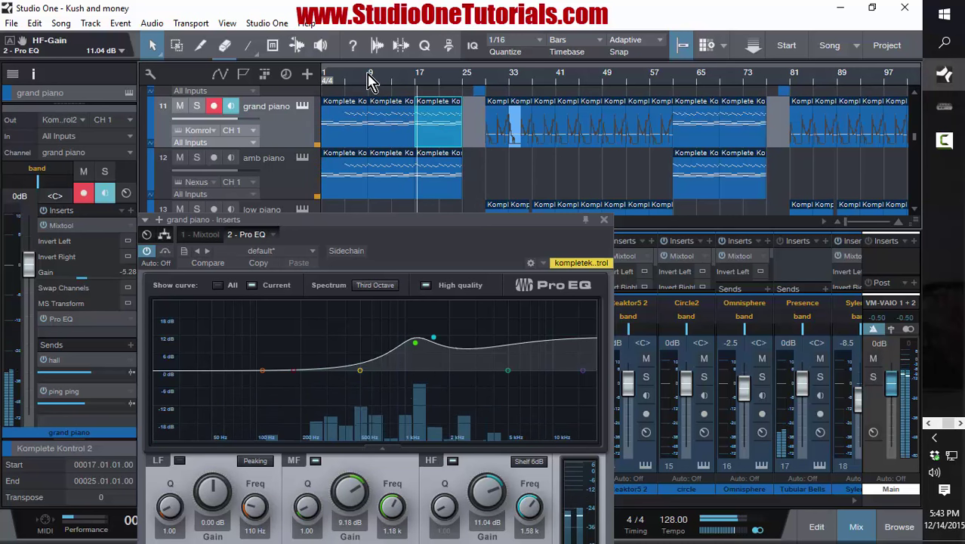
pyautogui.press('space')
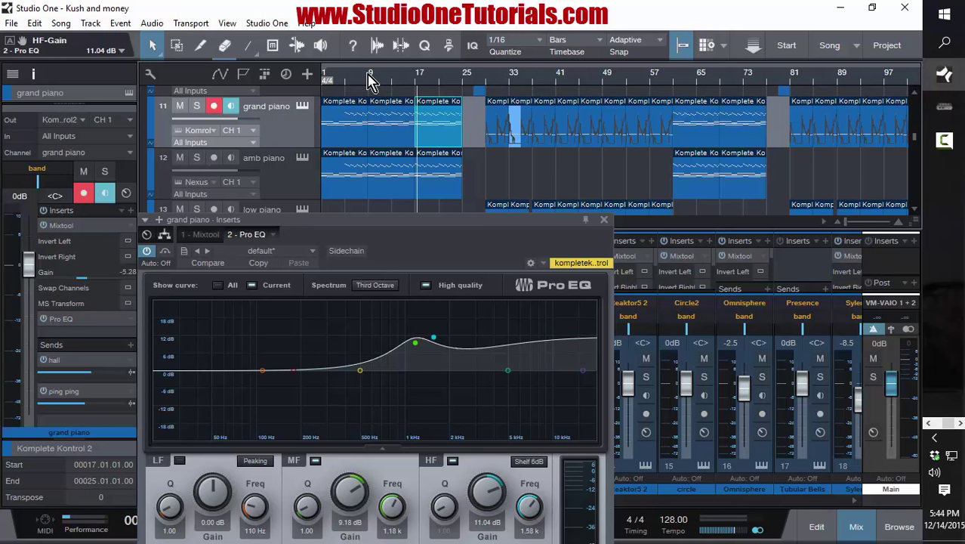
pyautogui.click(369, 78)
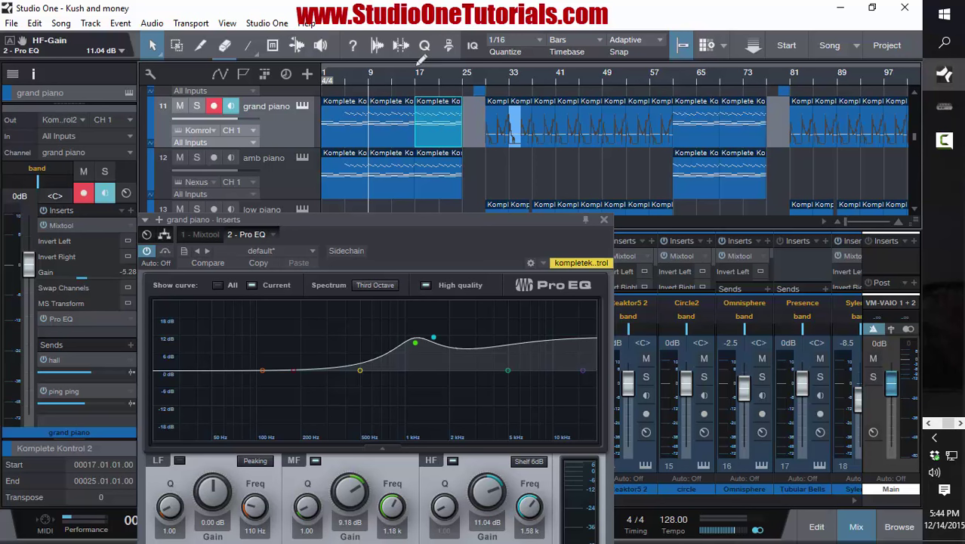
# Close the Pro EQ window and show all tracks at minimal height without the console, with the playhead at bar 29
pyautogui.click(603, 219)
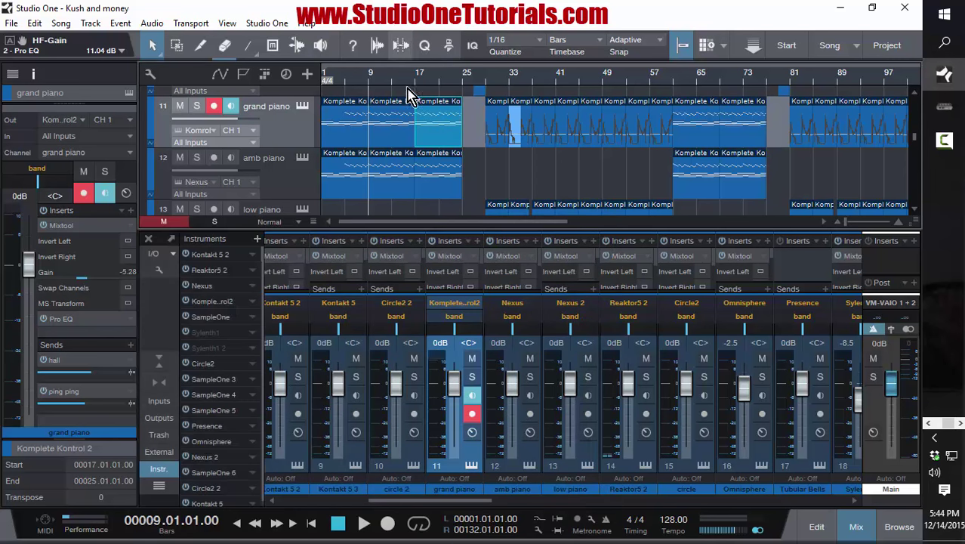
pyautogui.press('F3')
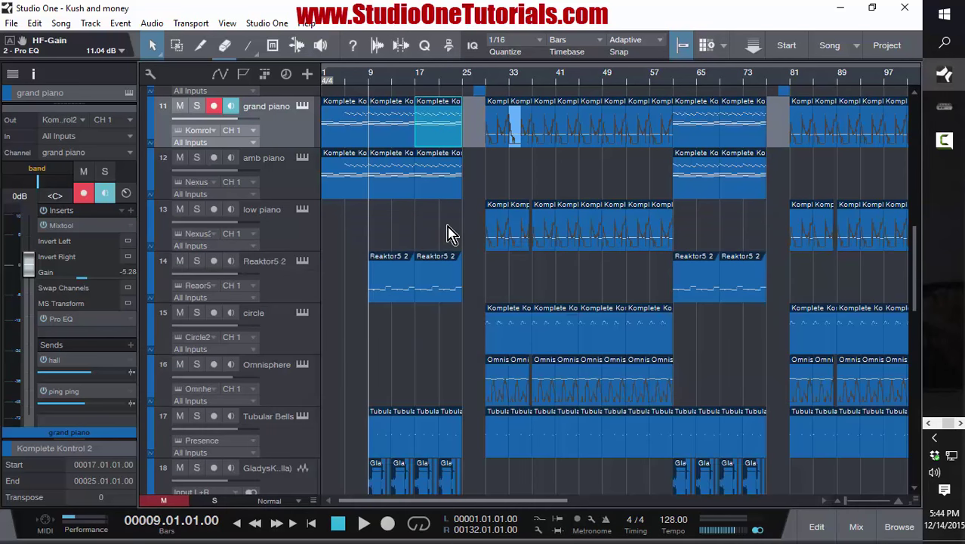
pyautogui.click(489, 89)
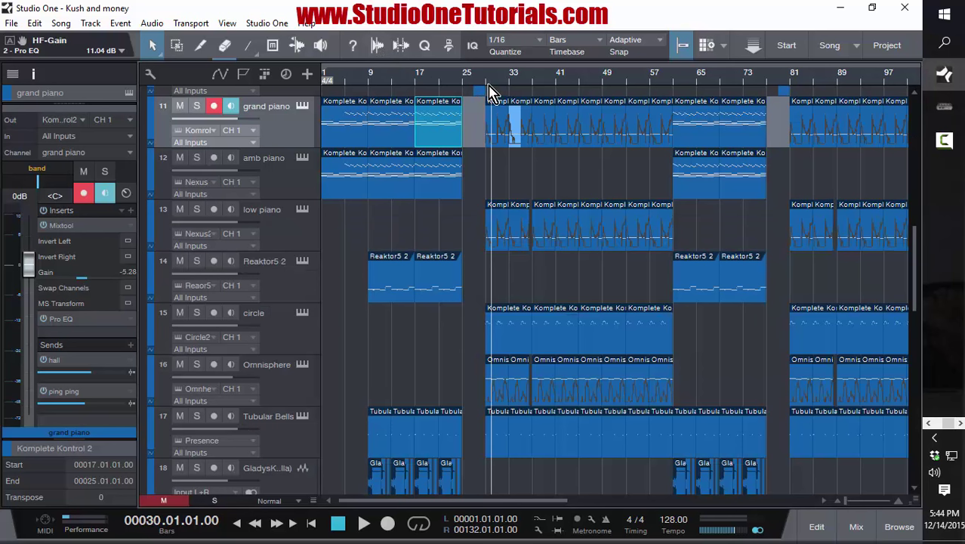
pyautogui.click(487, 89)
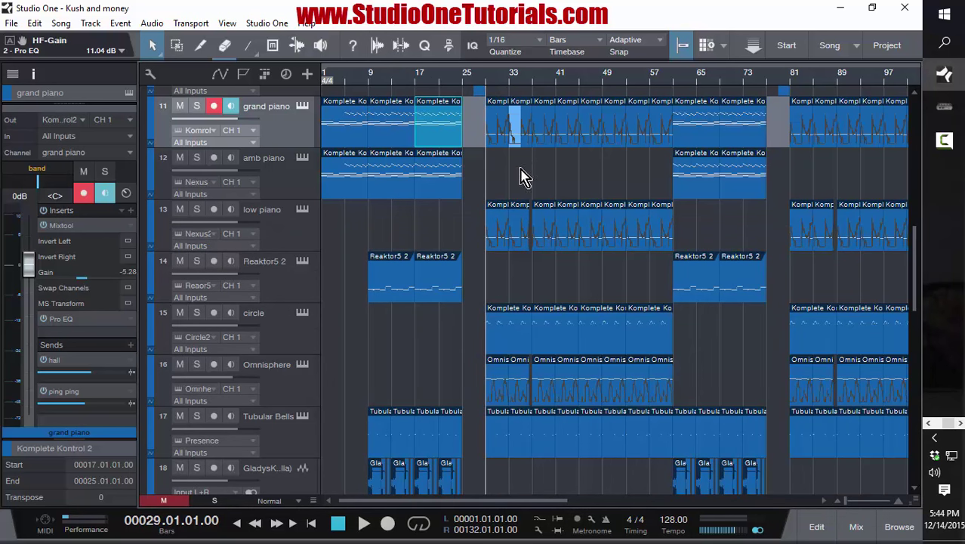
pyautogui.hotkey('shift', 'w')
pyautogui.hotkey('shift', 'w')
pyautogui.hotkey('shift', 'w')
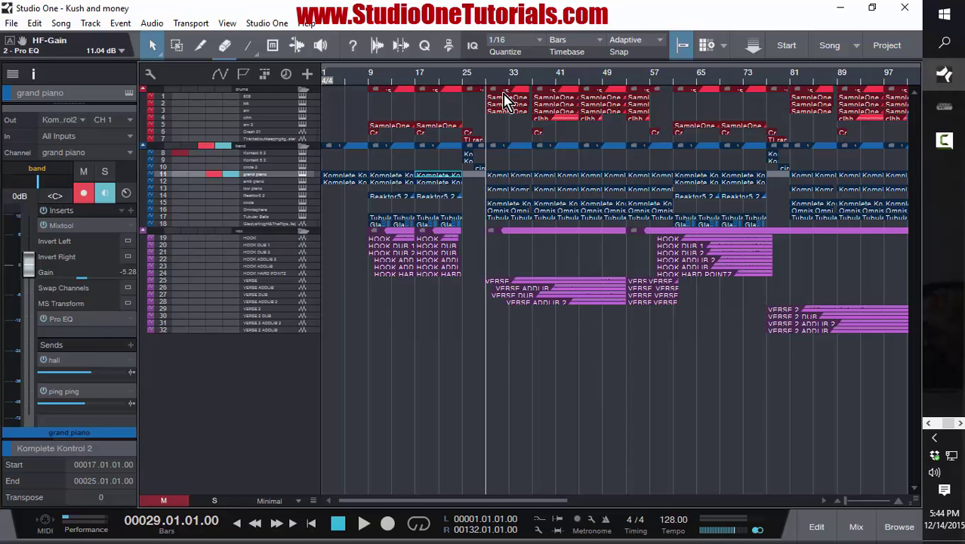
# Bring back the console and view the RVox Mono settings on the VERSE channel, closing the plug-in when done
pyautogui.press('F3')
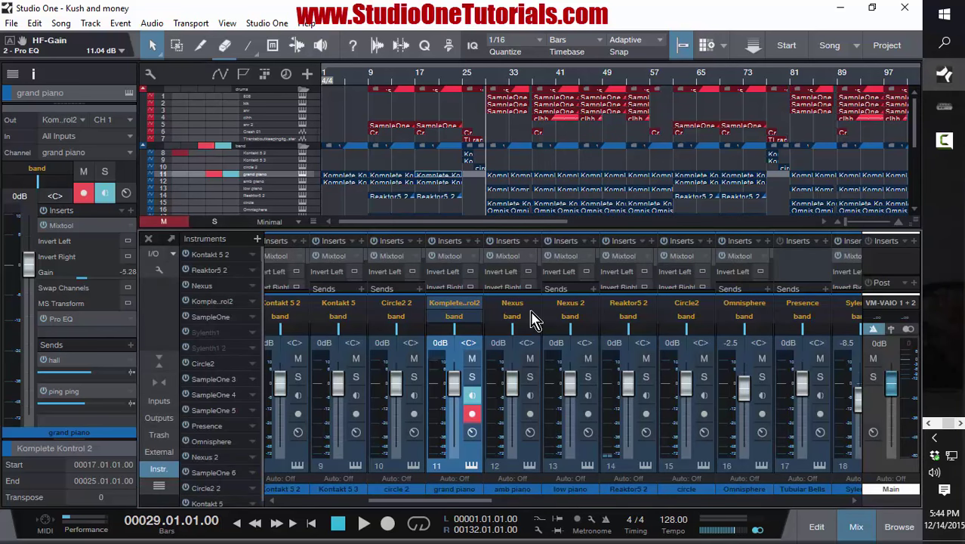
pyautogui.moveTo(471, 506); pyautogui.dragTo(658, 514)
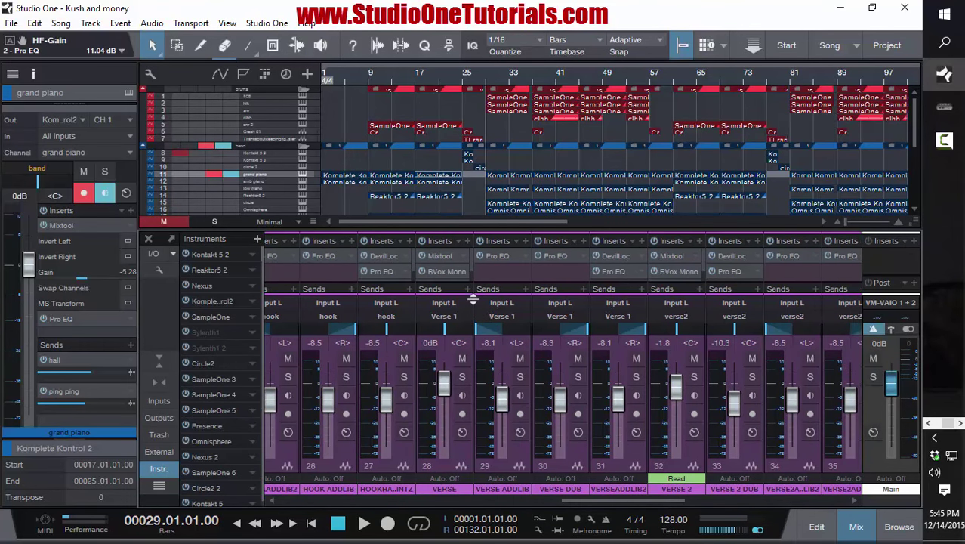
pyautogui.click(449, 273)
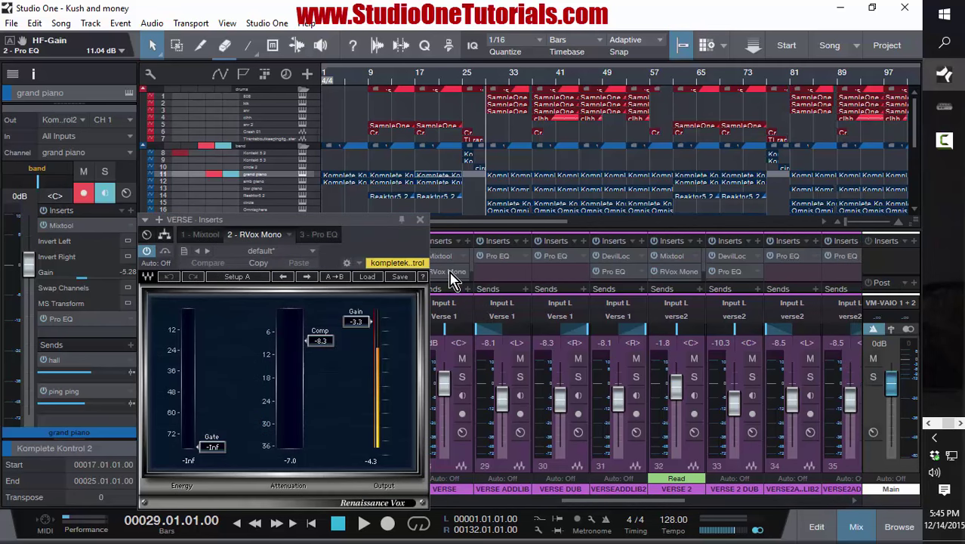
pyautogui.click(420, 219)
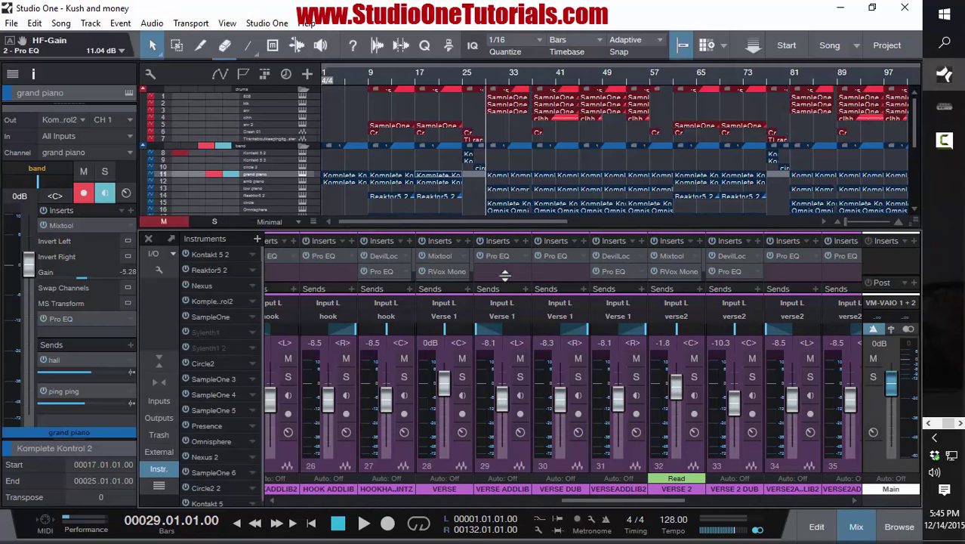
# Enlarge the tracks, select VERSE ADDLIB 2 and view its DevilLoc insert, closing the plug-in when done
pyautogui.scroll(-3, 502, 162)
pyautogui.scroll(4, 502, 174)
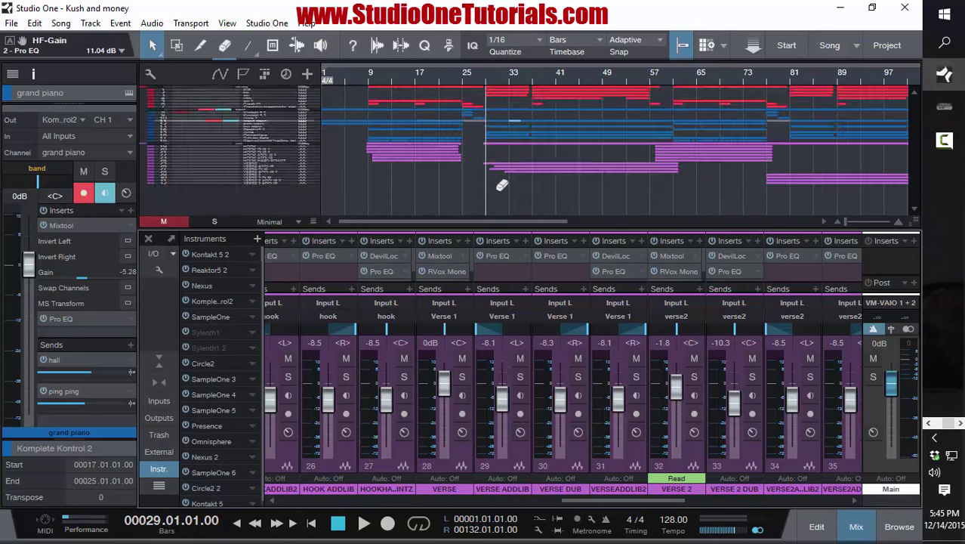
pyautogui.scroll(-7, 502, 185)
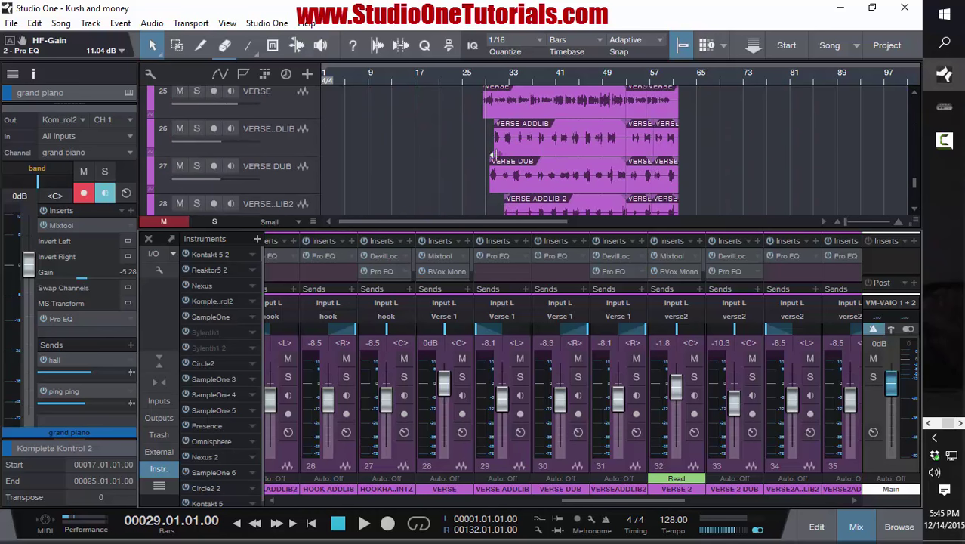
pyautogui.scroll(-2, 586, 179)
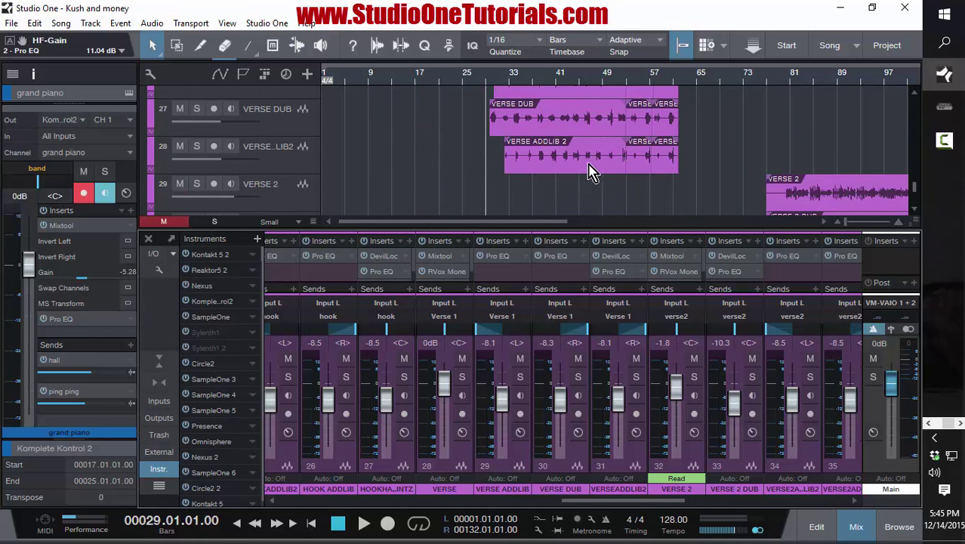
pyautogui.click(275, 160)
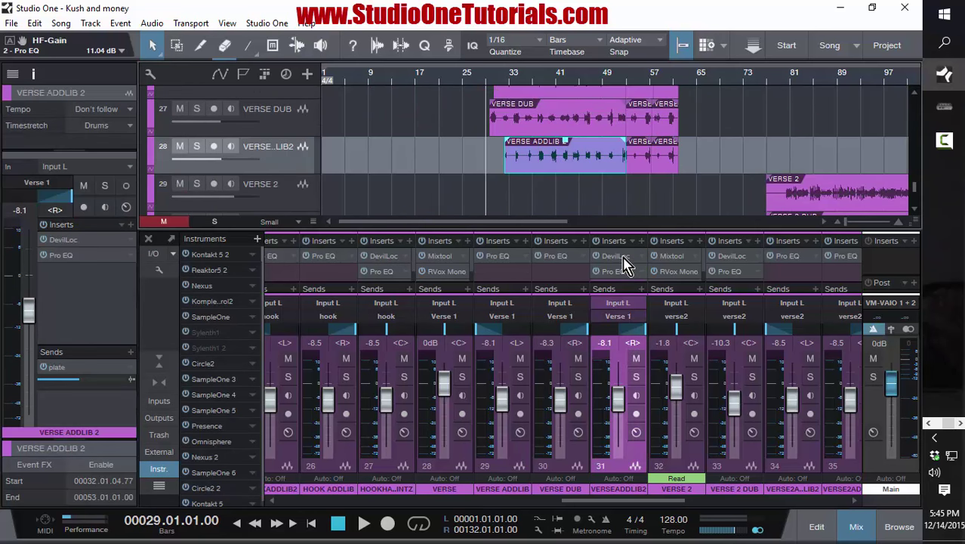
pyautogui.click(624, 257)
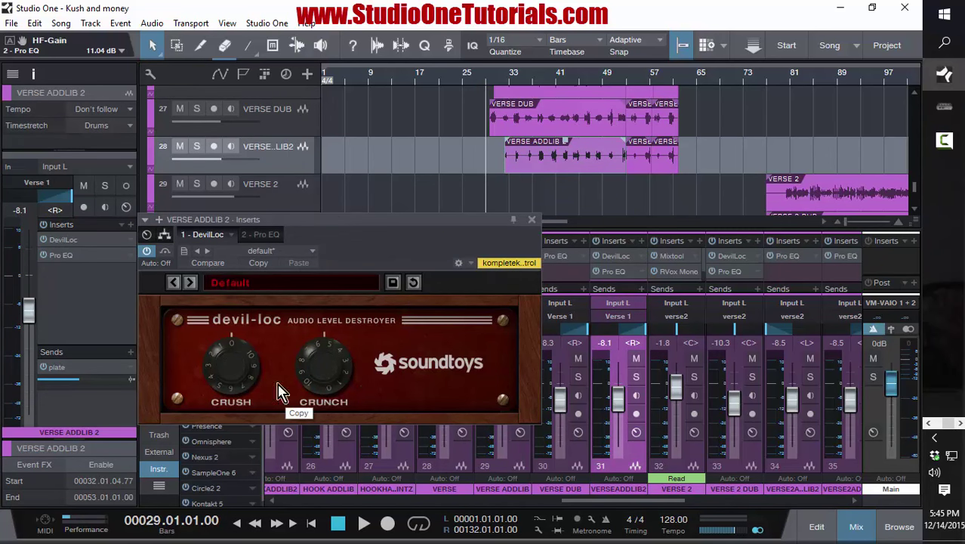
pyautogui.click(531, 219)
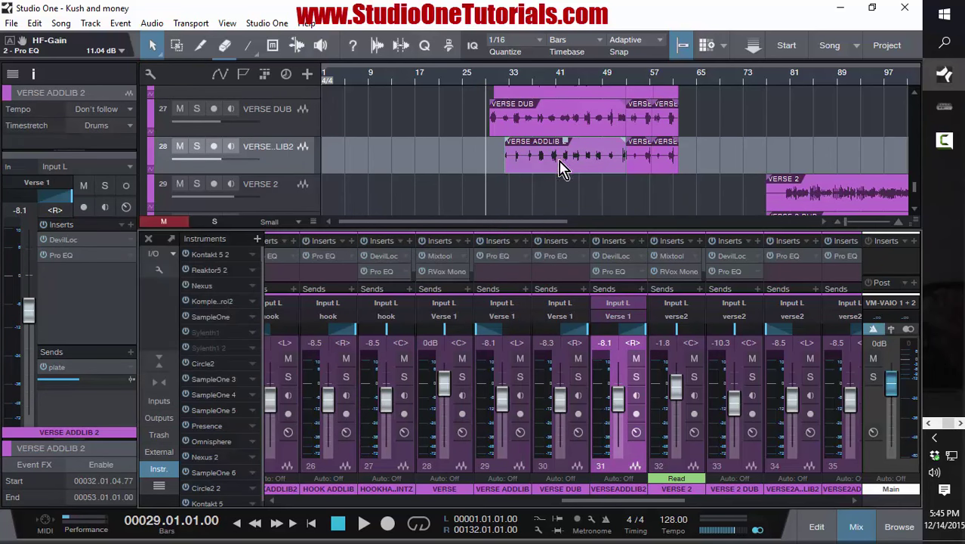
# Play the first verse from bar 28 and open the VERSE channel's RVox Mono to examine its compression during playback
pyautogui.scroll(3, 560, 167)
pyautogui.scroll(-1, 551, 159)
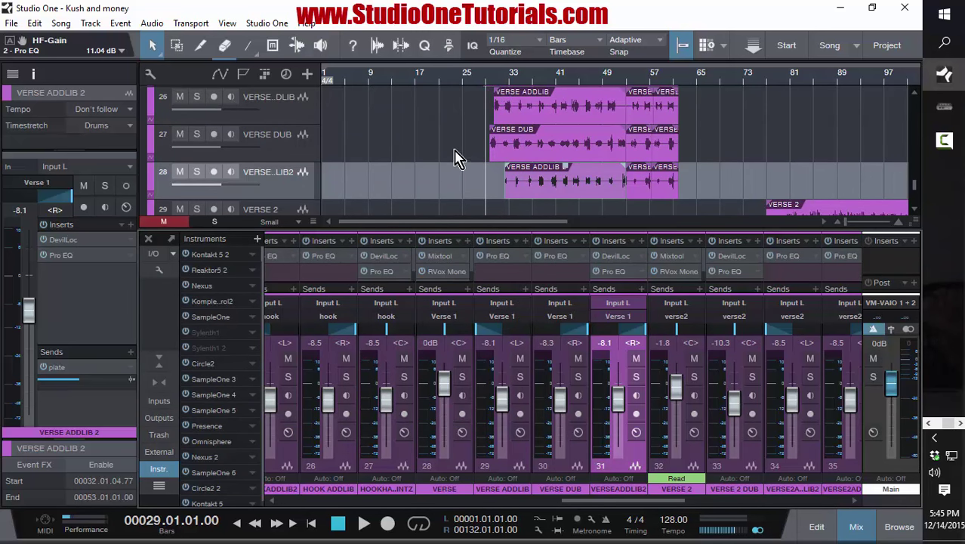
pyautogui.scroll(2, 456, 158)
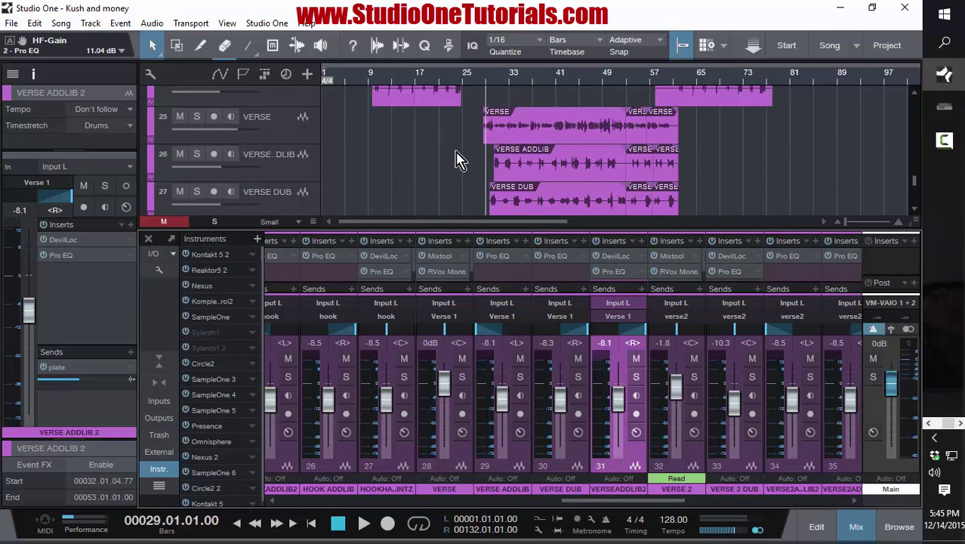
pyautogui.click(478, 78)
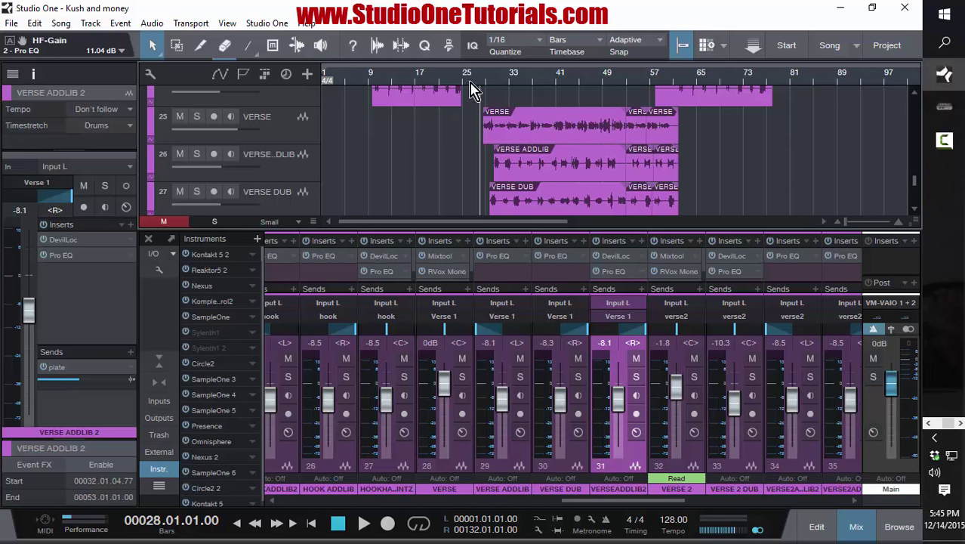
pyautogui.press('space')
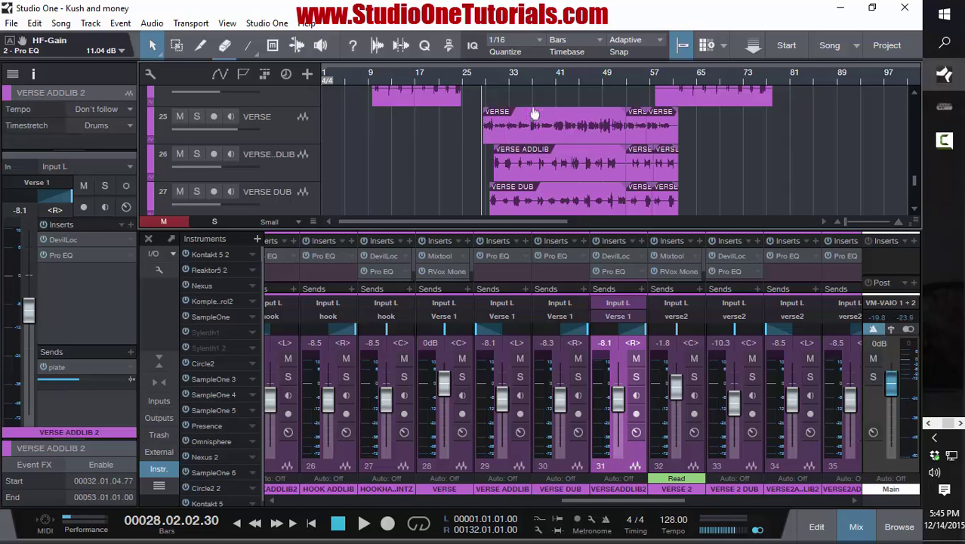
pyautogui.press('space')
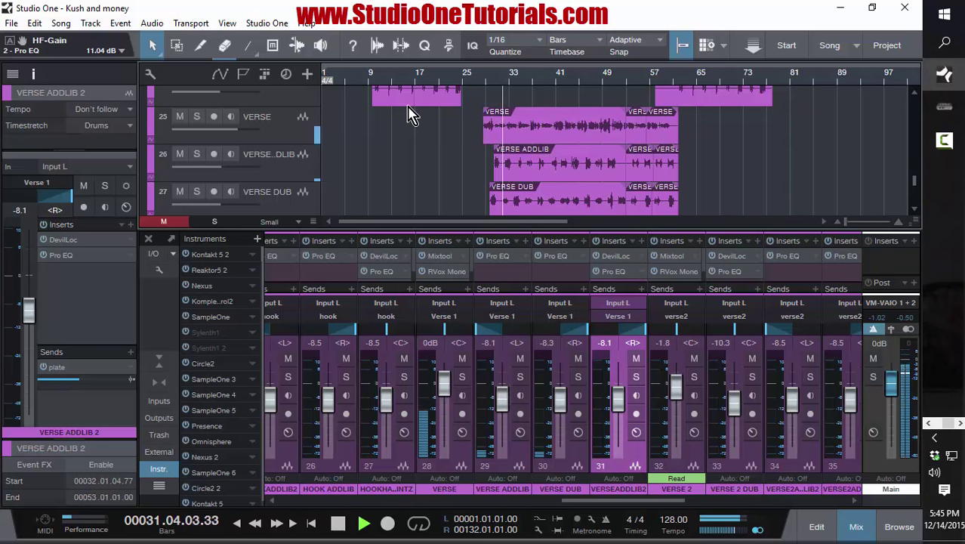
pyautogui.scroll(-2, 437, 177)
pyautogui.scroll(2, 437, 174)
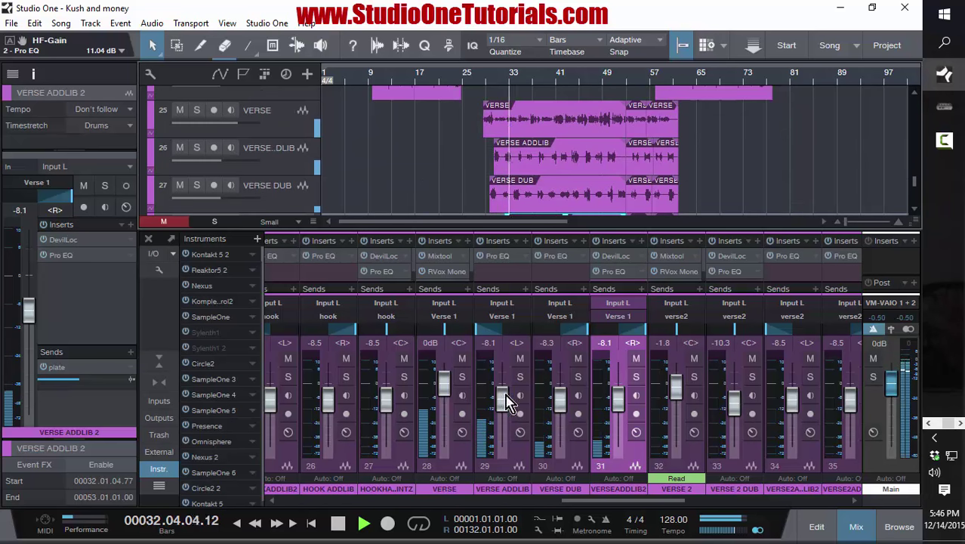
pyautogui.click(450, 273)
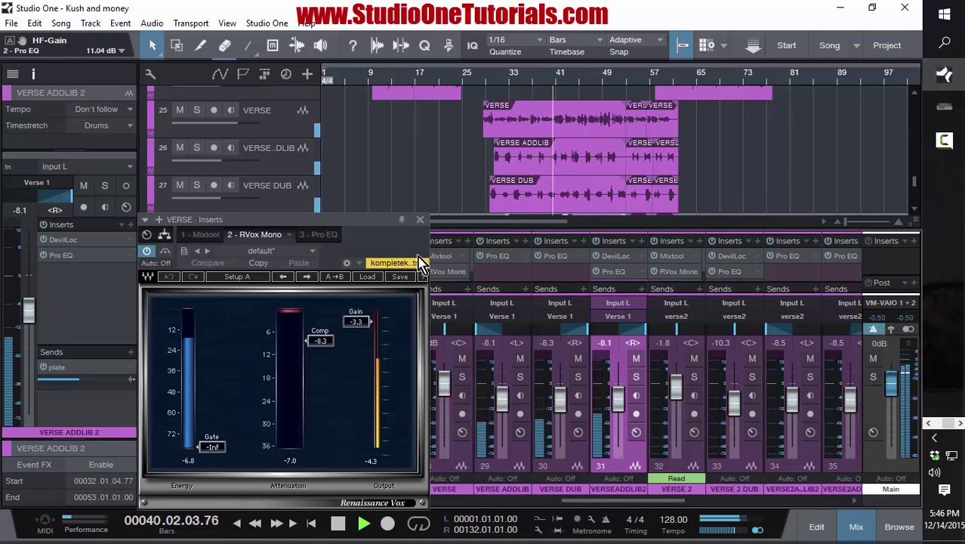
# Close the RVox Mono, examine the VC 2A compressor on the Verse 1 bus during playback, and close it once playback is stopped
pyautogui.click(421, 219)
pyautogui.moveTo(604, 502); pyautogui.dragTo(776, 510)
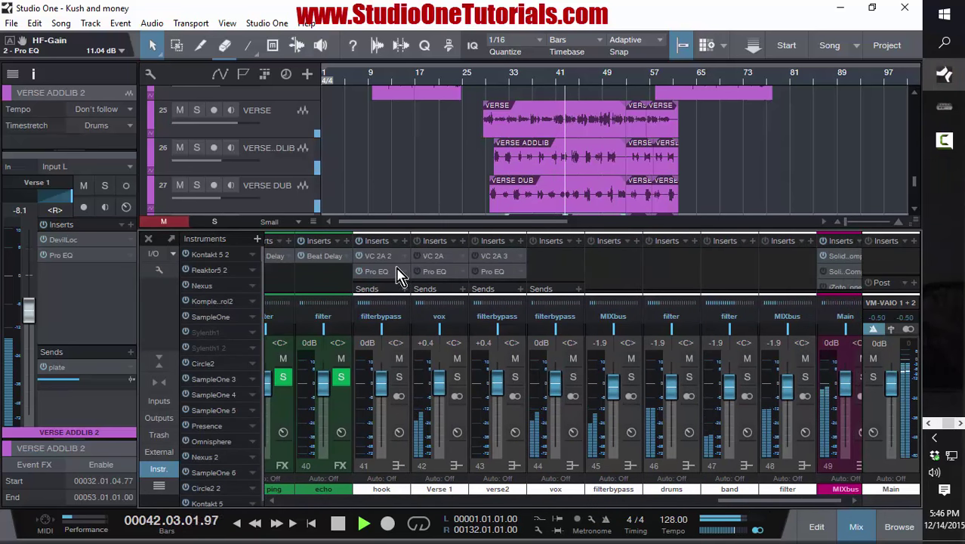
pyautogui.click(439, 257)
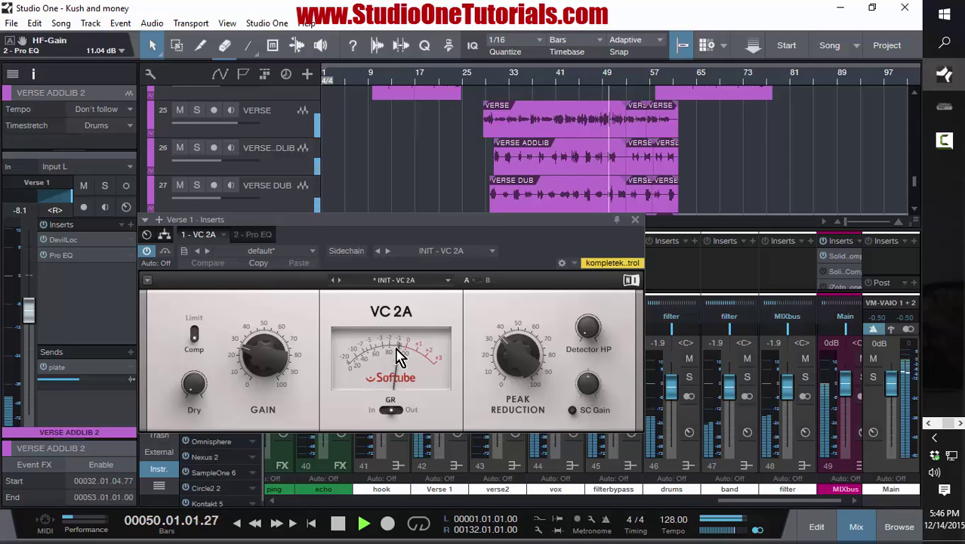
pyautogui.press('space')
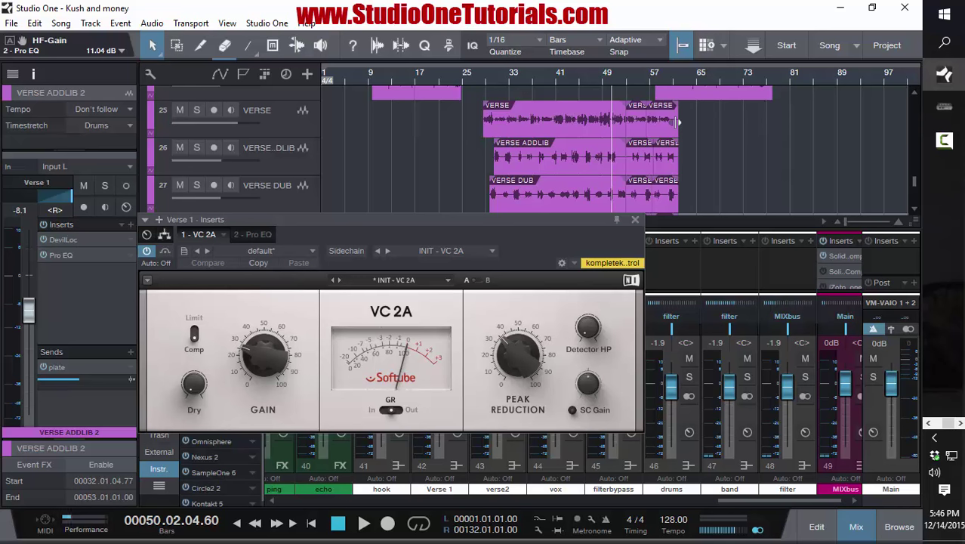
pyautogui.scroll(-4, 695, 130)
pyautogui.scroll(4, 701, 134)
pyautogui.scroll(-2, 705, 133)
pyautogui.scroll(2, 704, 134)
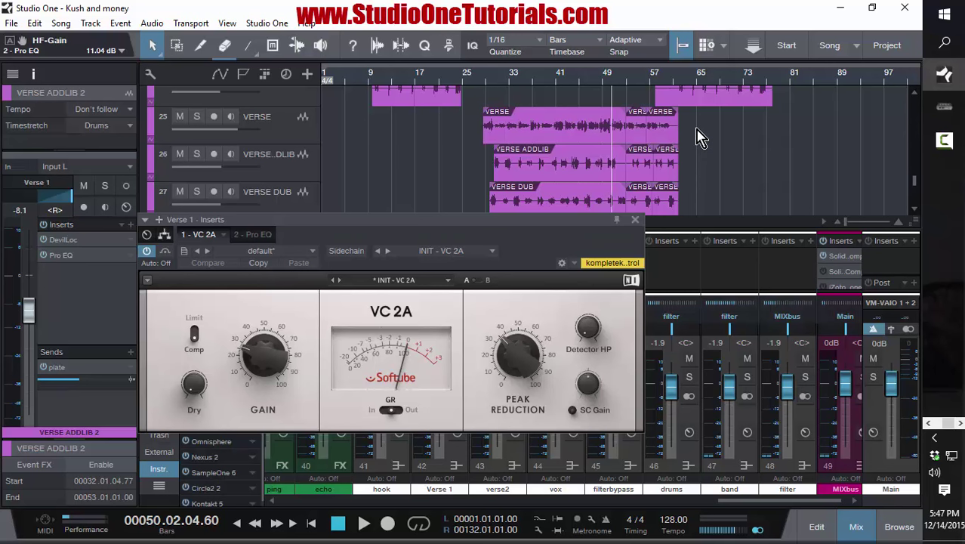
pyautogui.click(635, 220)
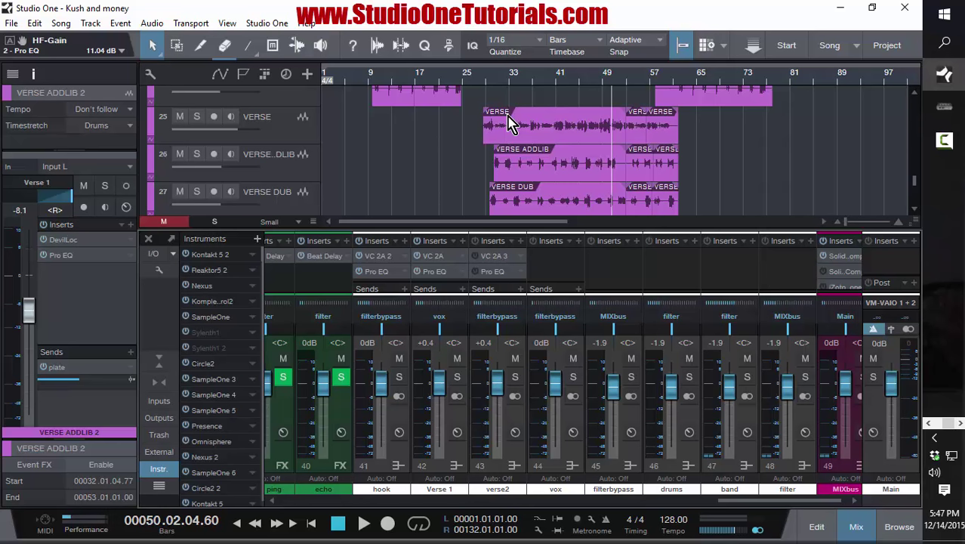
# Play the song from just before the first verse while looking through the vocal tracks up to the grand piano track
pyautogui.scroll(-3, 490, 184)
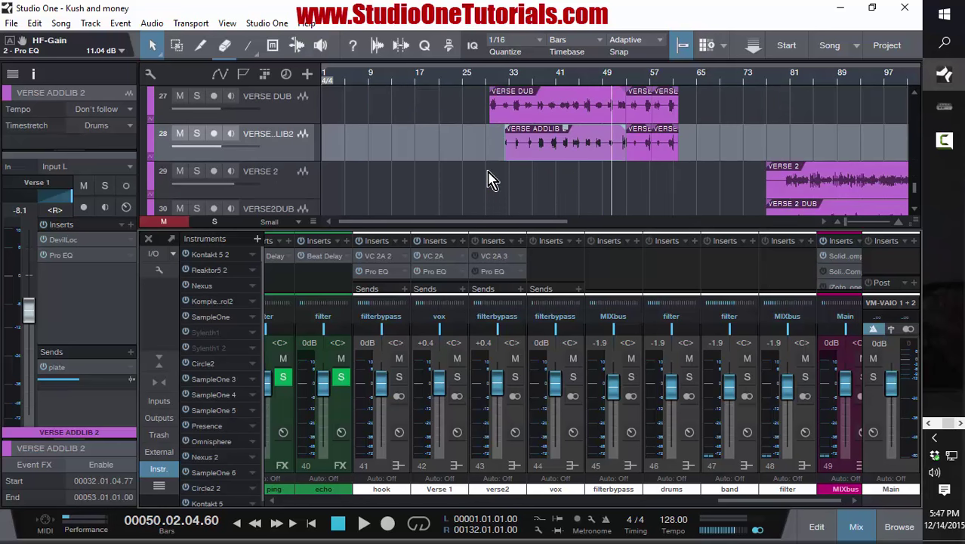
pyautogui.scroll(3, 491, 182)
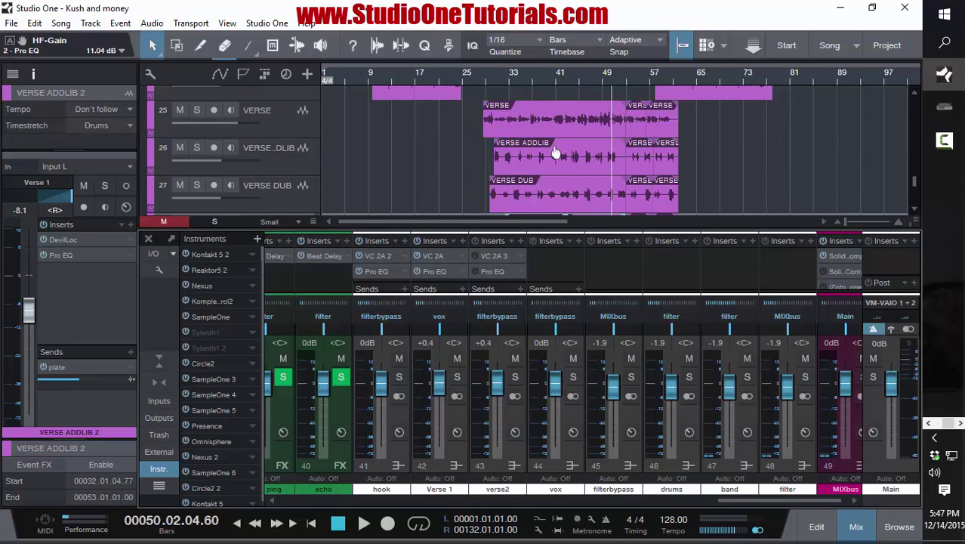
pyautogui.click(480, 81)
pyautogui.press('space')
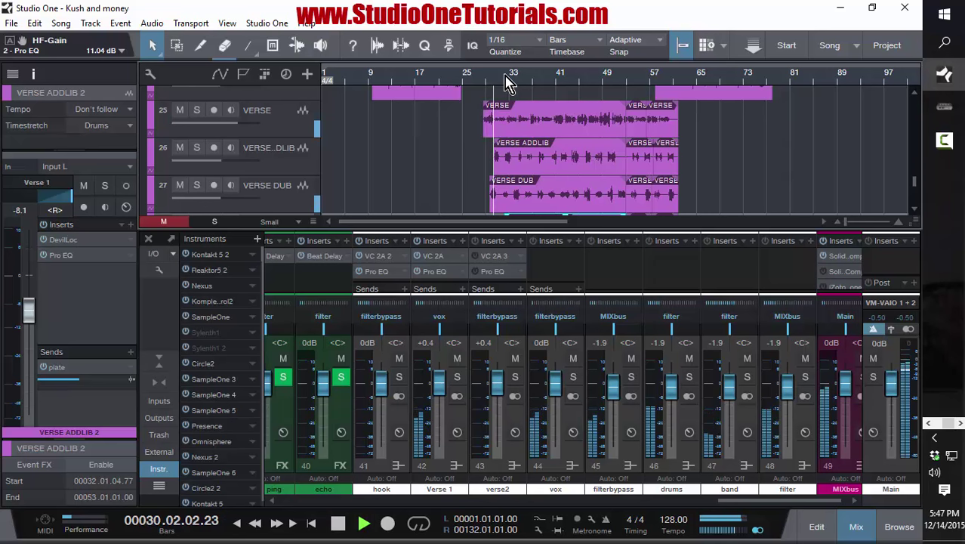
pyautogui.scroll(2, 476, 153)
pyautogui.scroll(6, 477, 153)
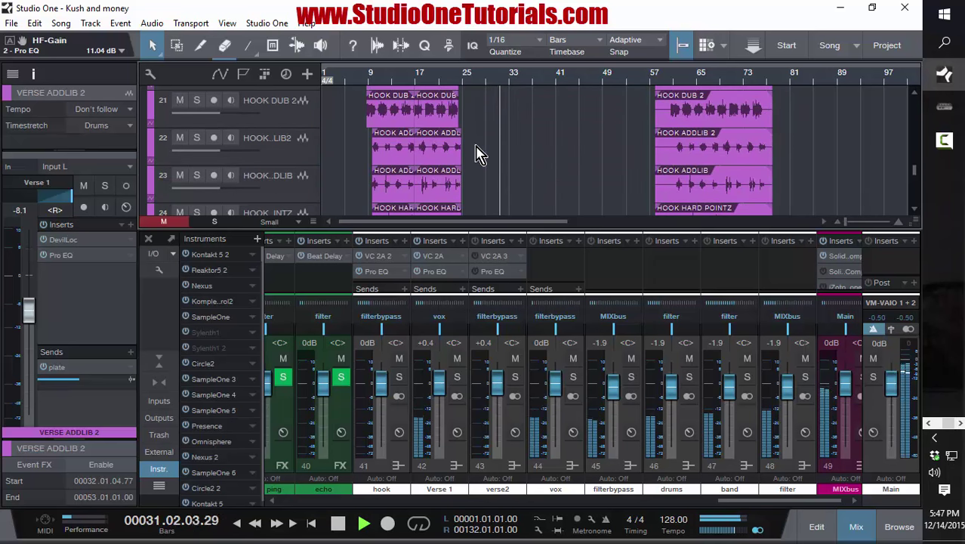
pyautogui.scroll(6, 476, 153)
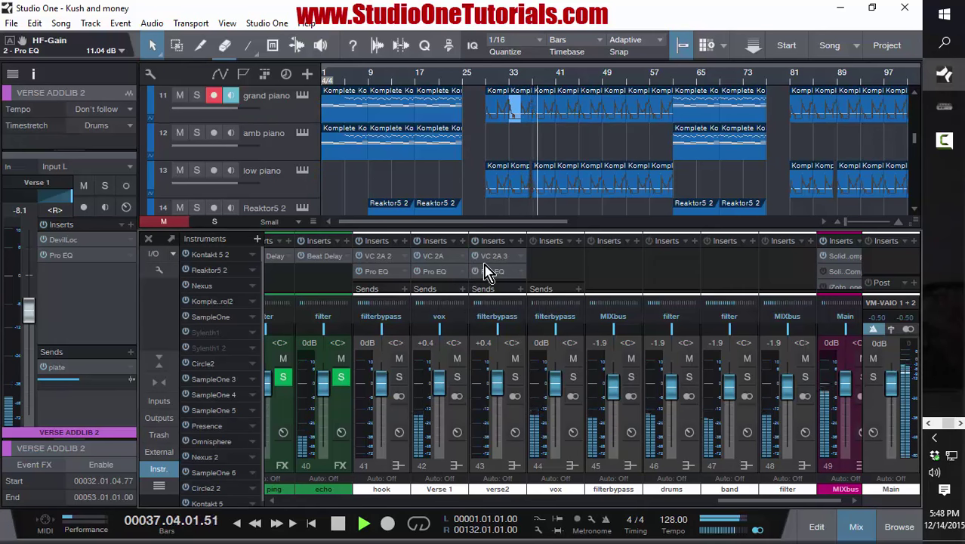
# Examine the Pro EQ curve on the Verse 1 bus, closing the plug-in when done
pyautogui.click(435, 273)
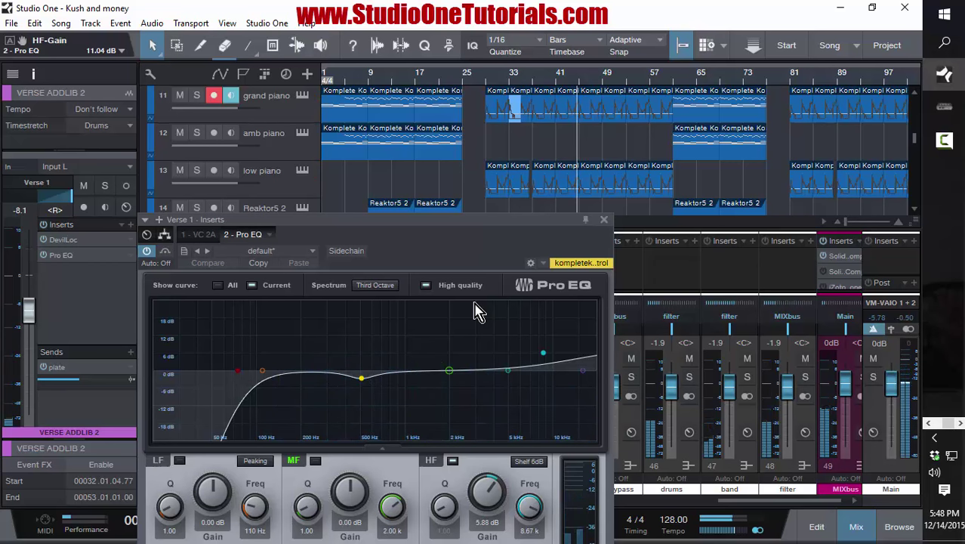
pyautogui.click(603, 219)
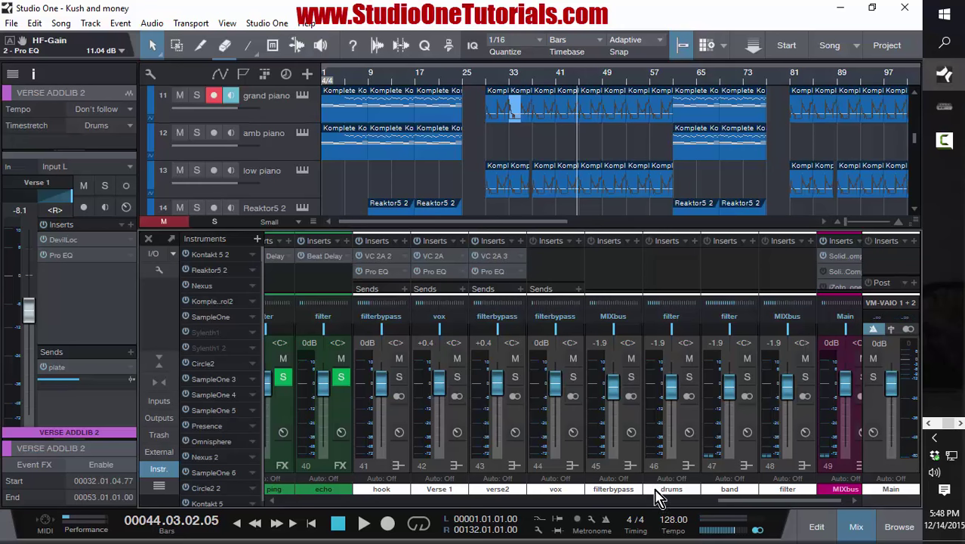
pyautogui.hscroll(-1, 657, 495)
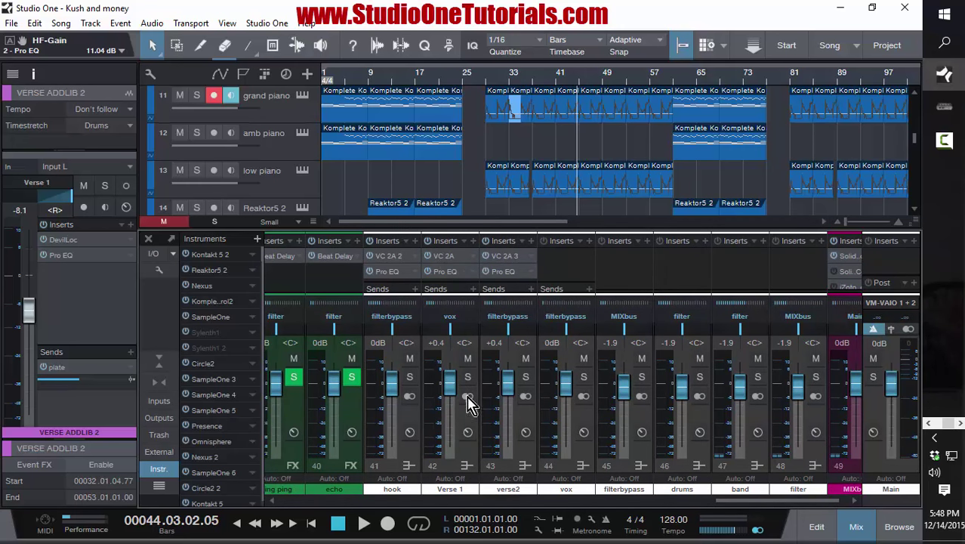
pyautogui.click(457, 272)
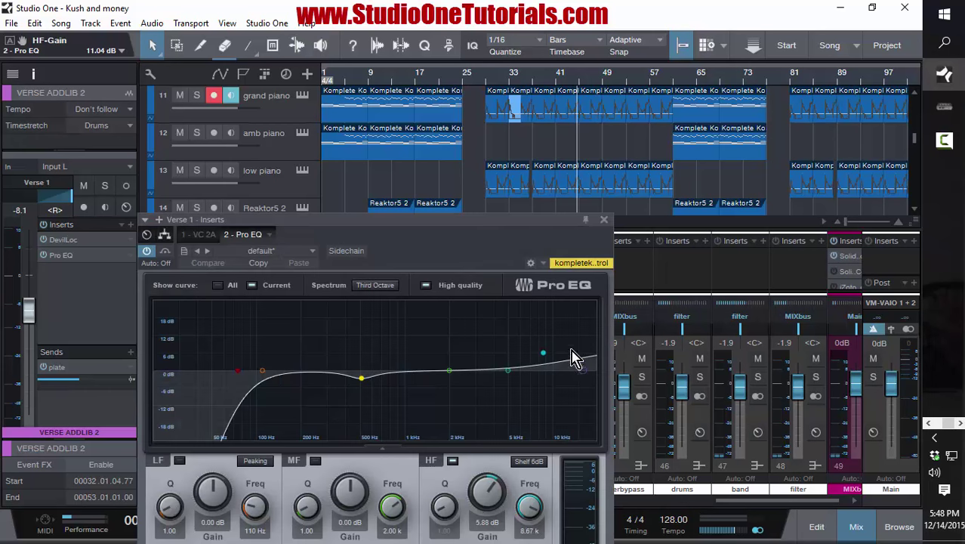
pyautogui.click(603, 220)
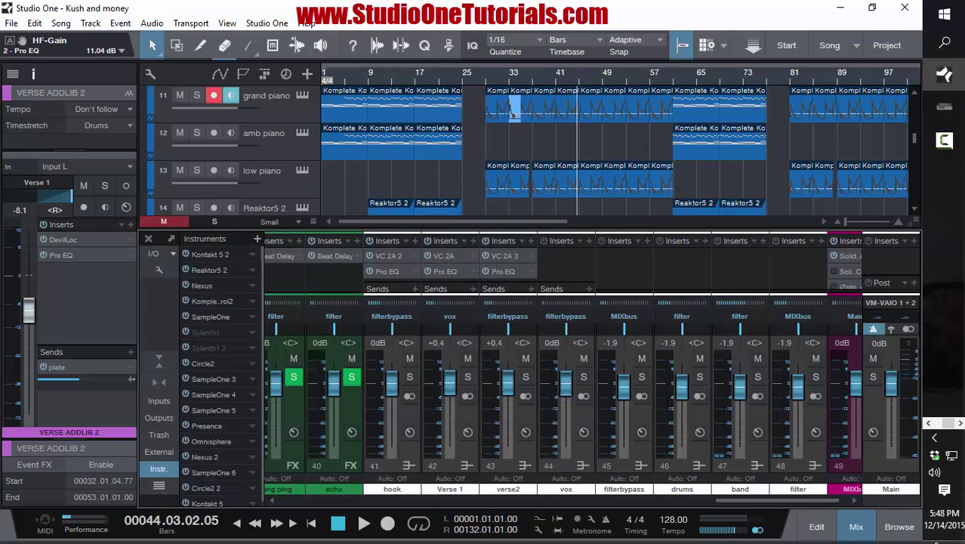
pyautogui.moveTo(827, 502); pyautogui.dragTo(823, 476)
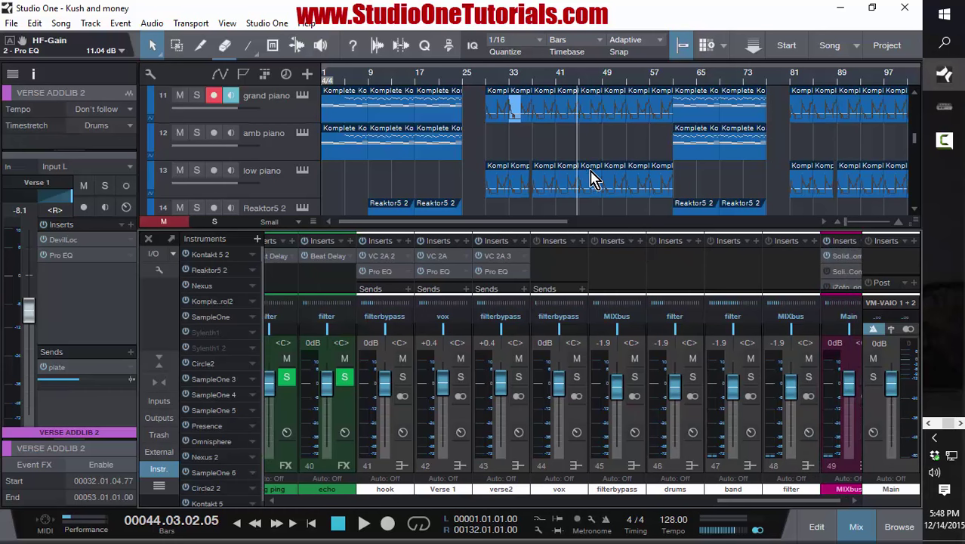
# Hide the console, place the playhead at bar 29 and view the circle track's Circle2 instrument, closing it when done
pyautogui.press('F3')
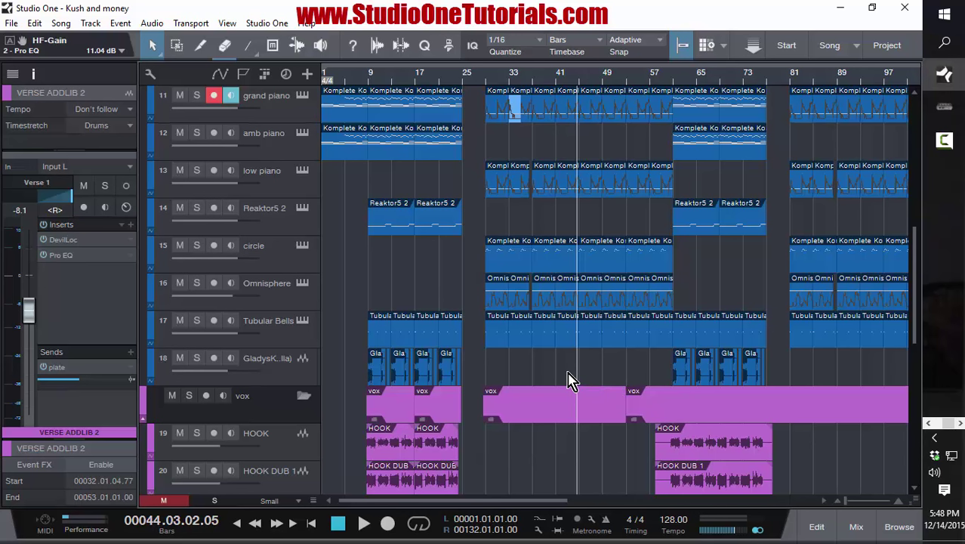
pyautogui.click(485, 78)
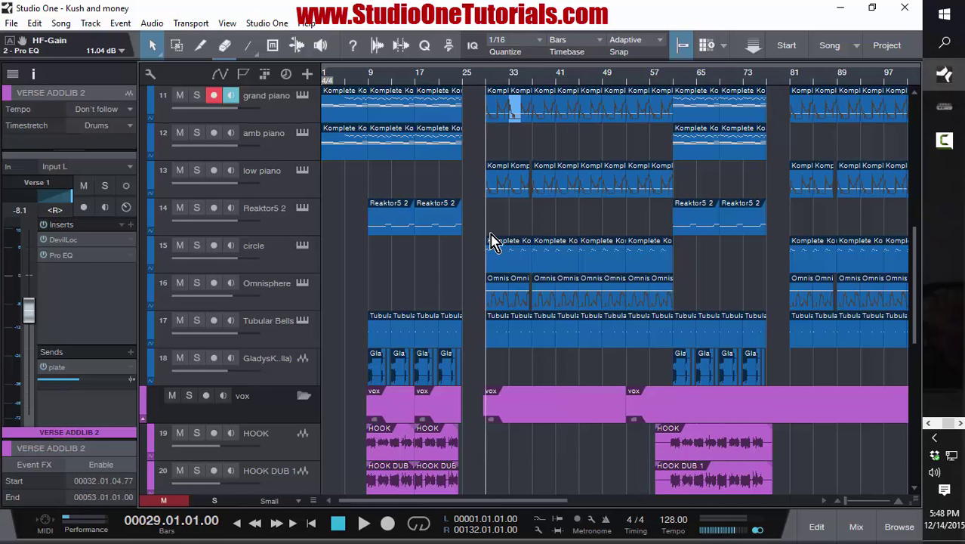
pyautogui.click(290, 264)
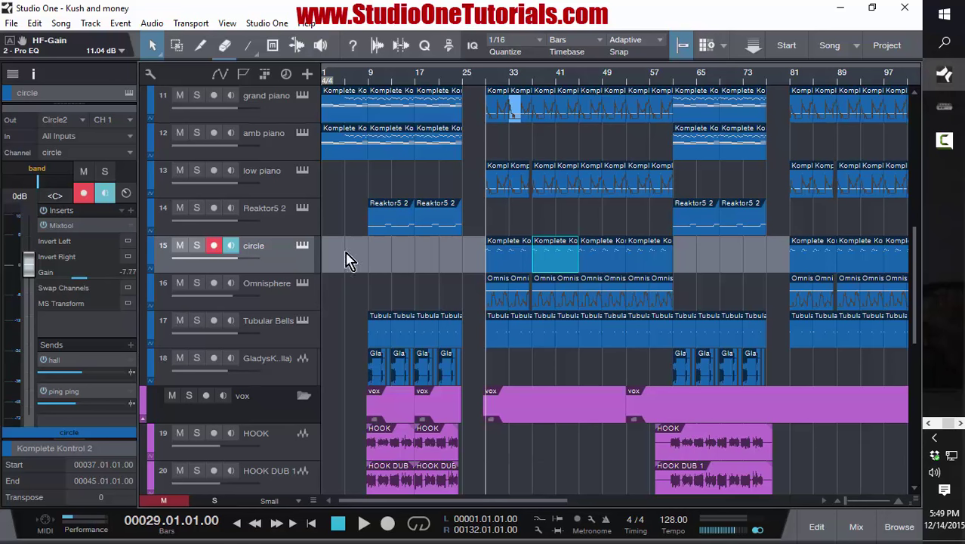
pyautogui.click(130, 93)
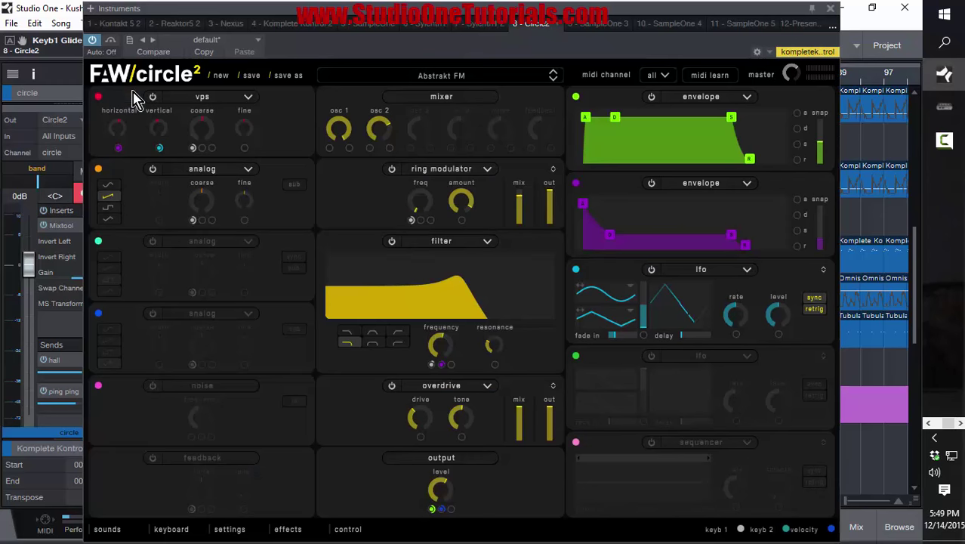
pyautogui.click(831, 9)
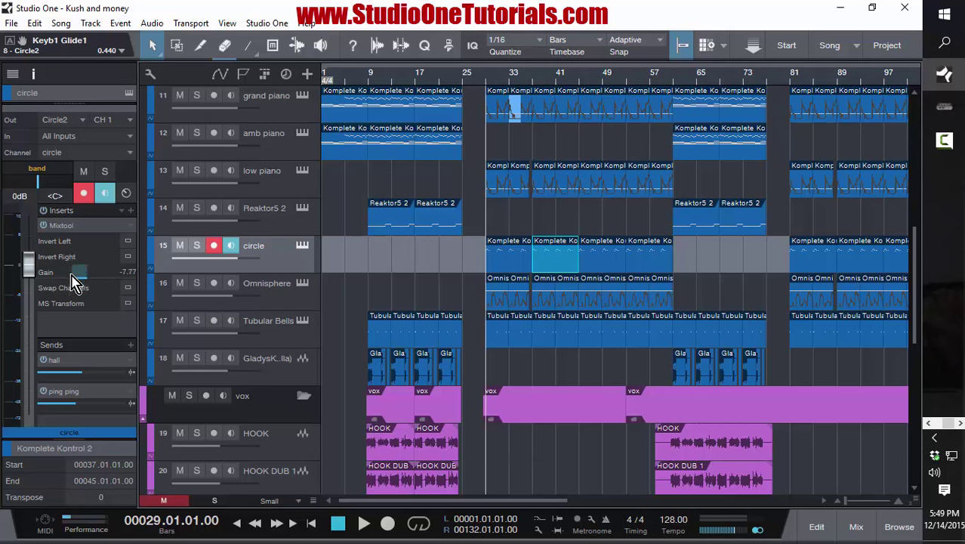
# Play from bar 29 and audition the circle track in solo, then unsolo it and stop playback
pyautogui.press('space')
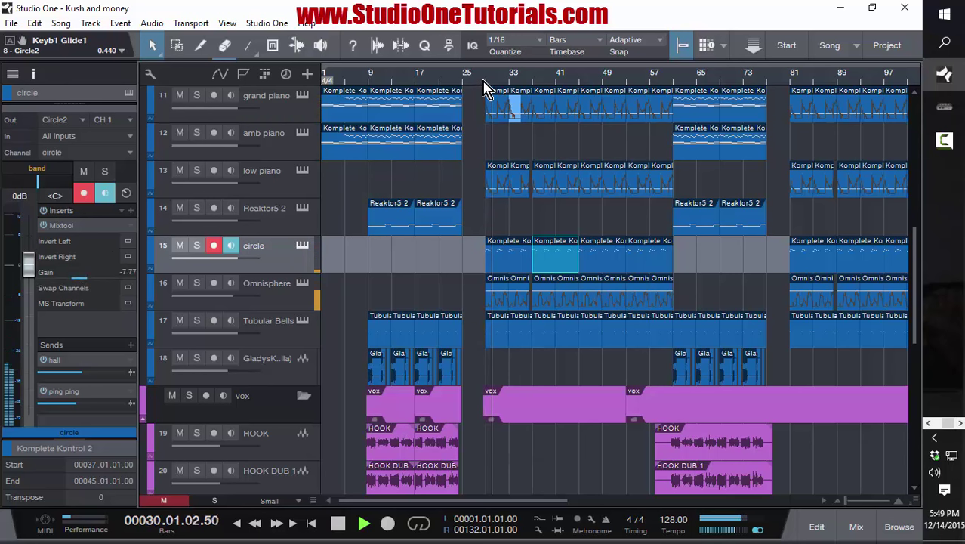
pyautogui.click(106, 174)
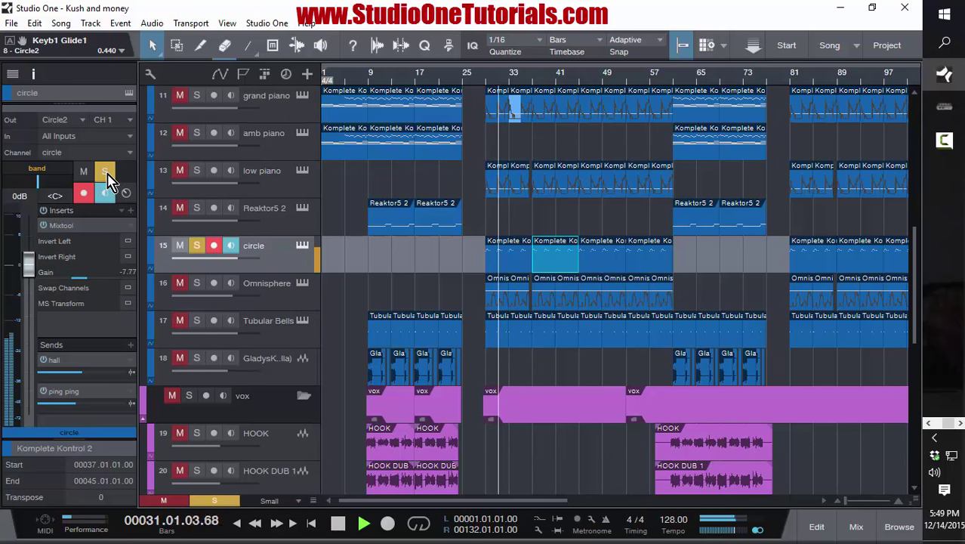
pyautogui.click(106, 173)
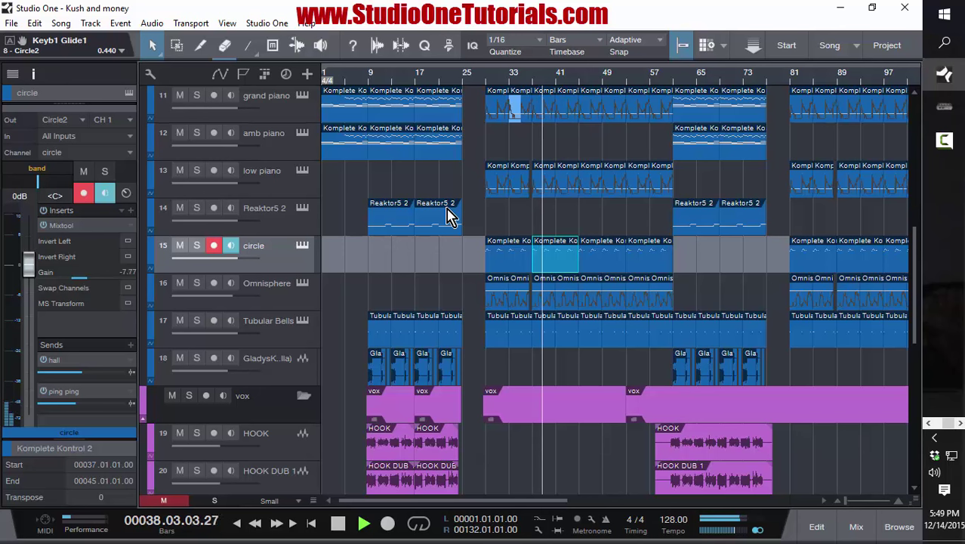
pyautogui.press('space')
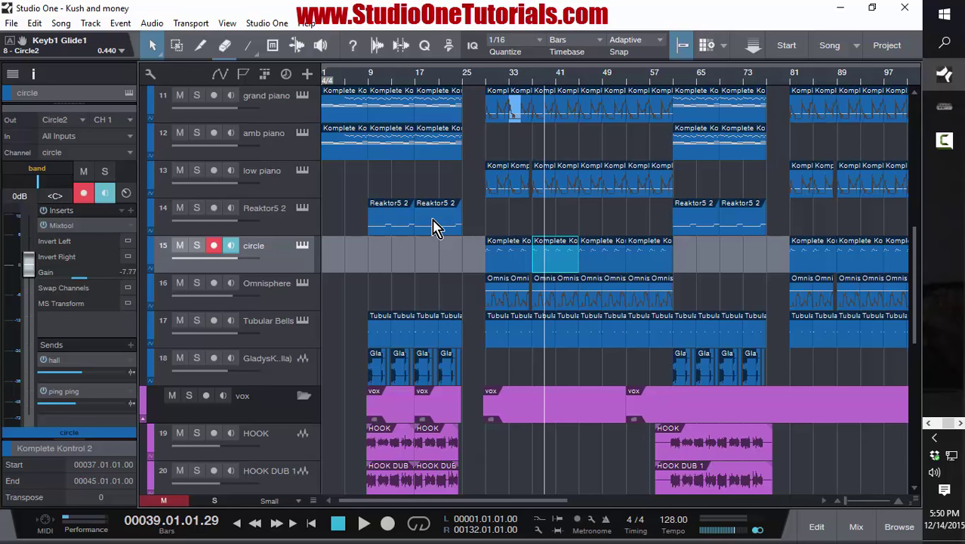
# Bring back the console, switch to Chrome to view the Tascam four-track recorder image, and minimize the browser
pyautogui.press('F3')
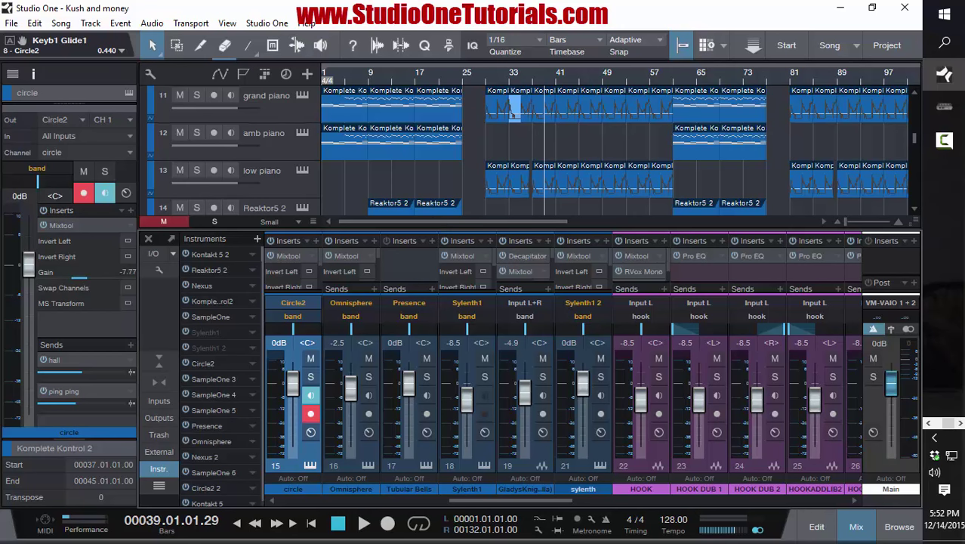
pyautogui.click(930, 425)
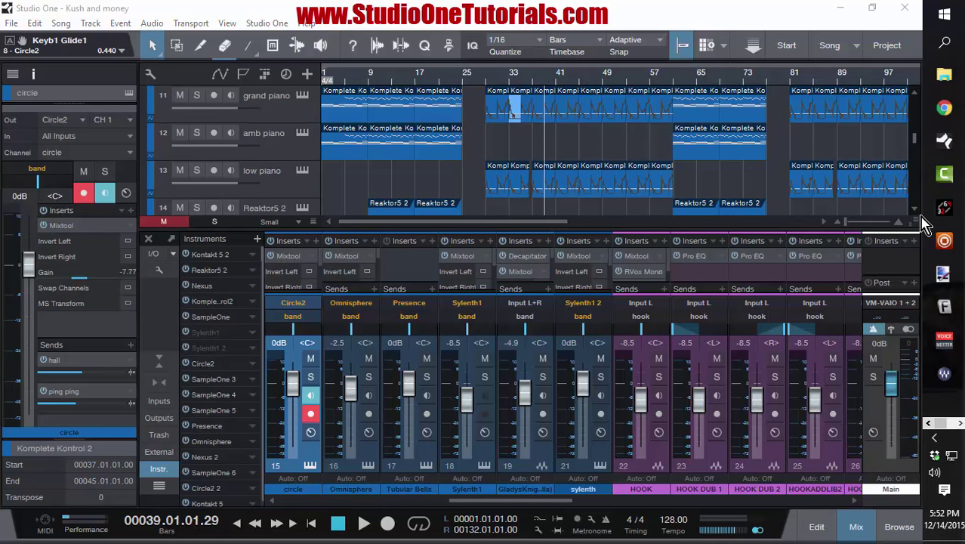
pyautogui.click(944, 108)
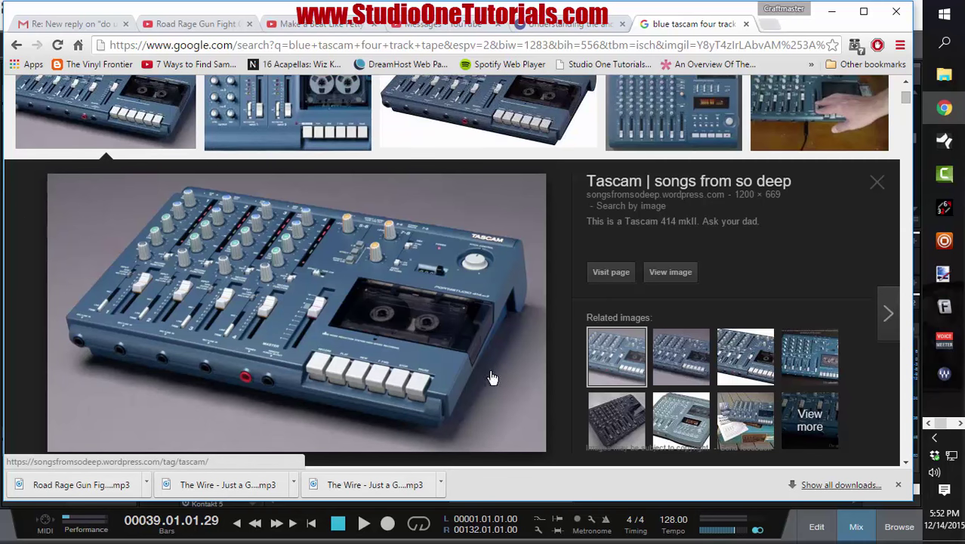
pyautogui.click(832, 12)
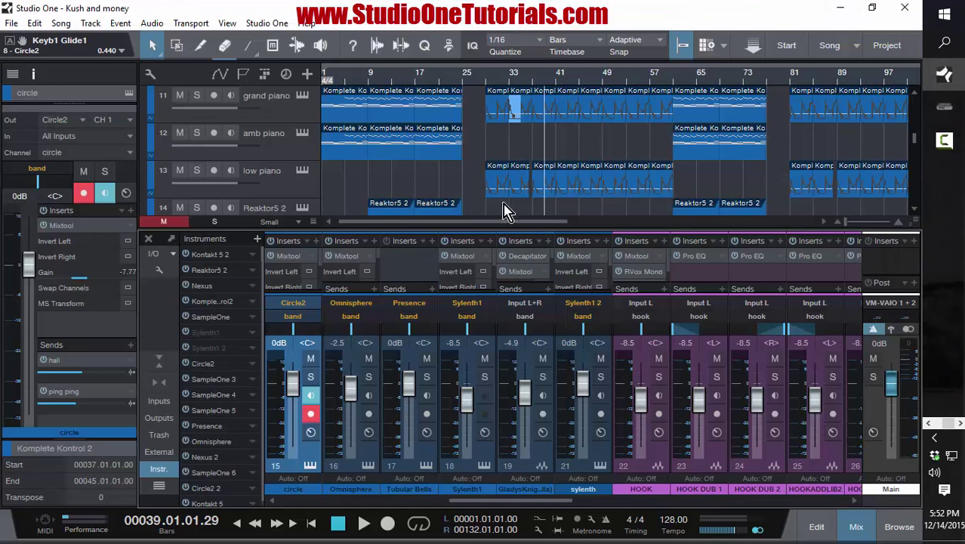